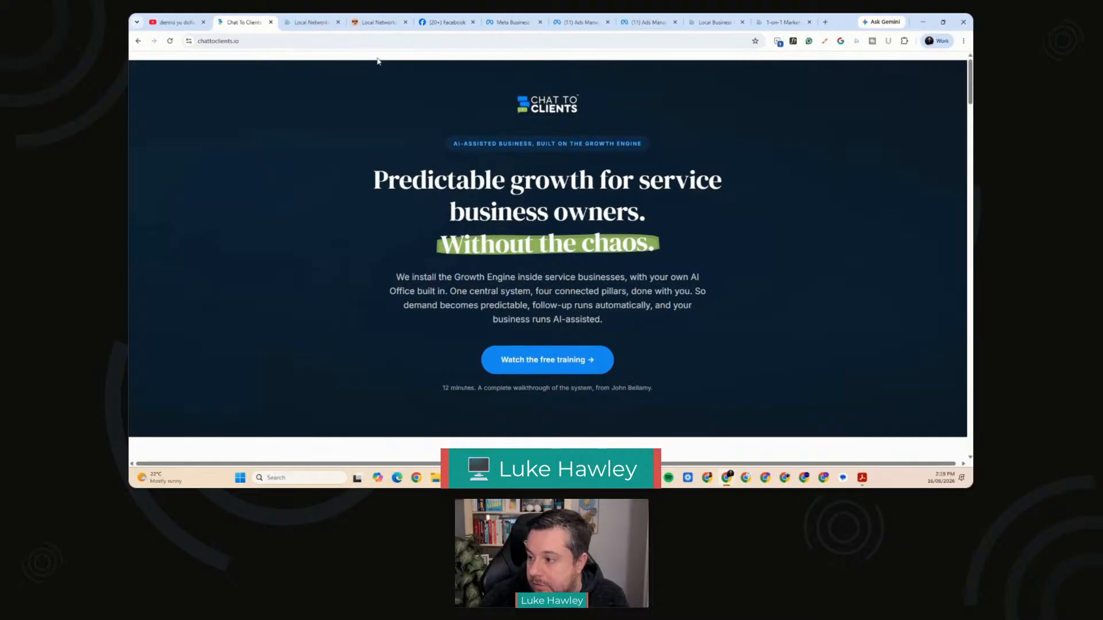
# Step: Show the Local Networking Nights page on the Buy Local Sunshine Coast website in a maximized browser window
pyautogui.click(313, 22)
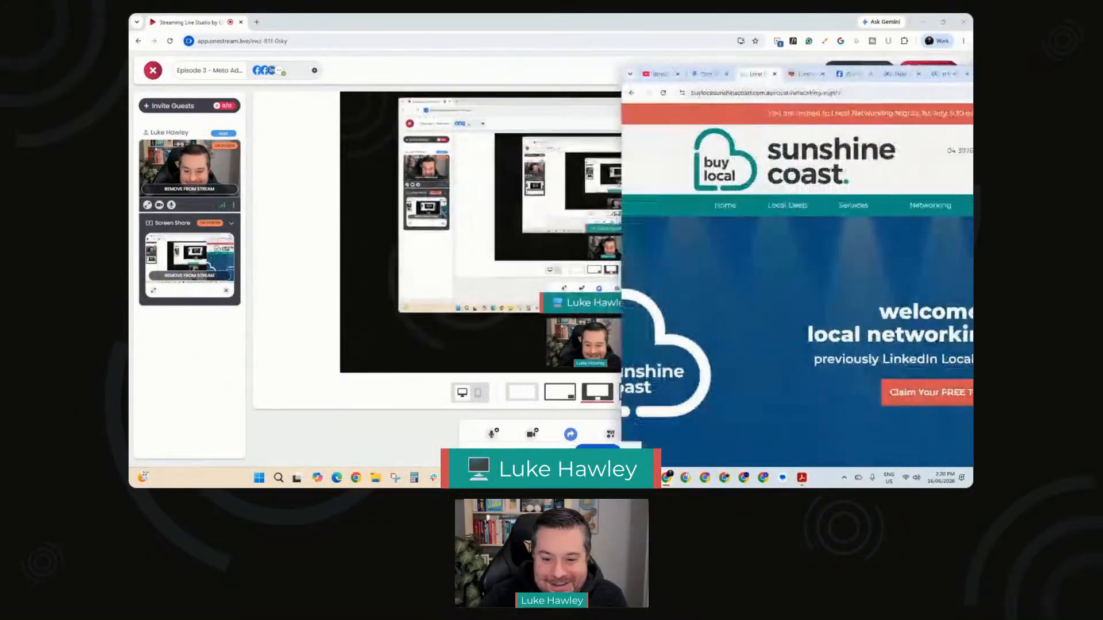
pyautogui.moveTo(973, 79); pyautogui.dragTo(737, 90)
pyautogui.click(850, 84)
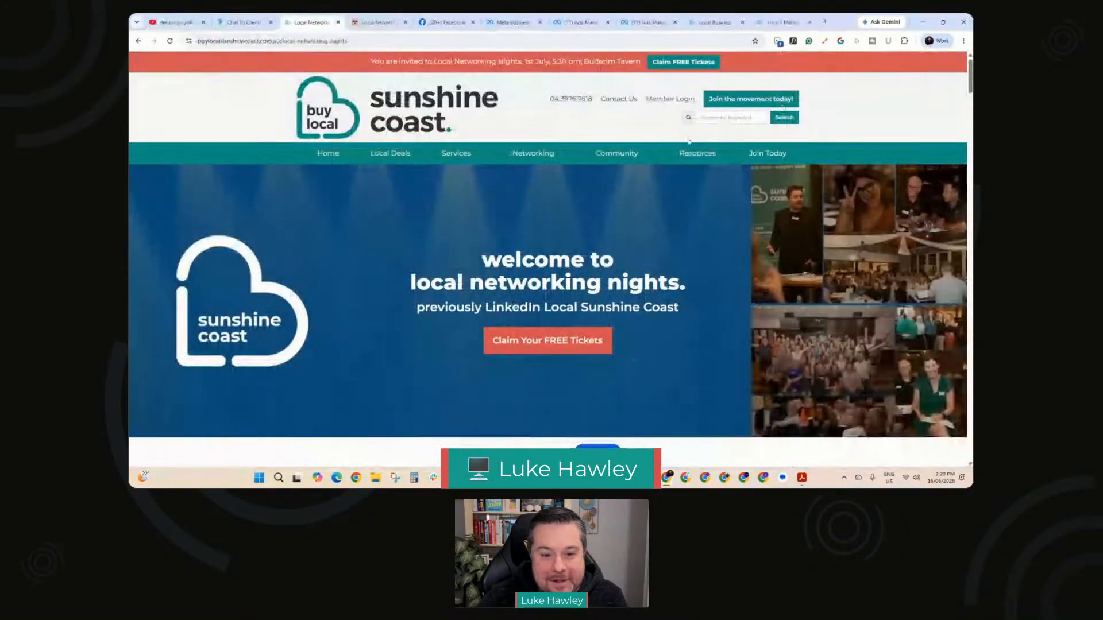
# Step: Switch into the Local Networking Nights Facebook Page to manage it under the page's own profile
pyautogui.click(446, 21)
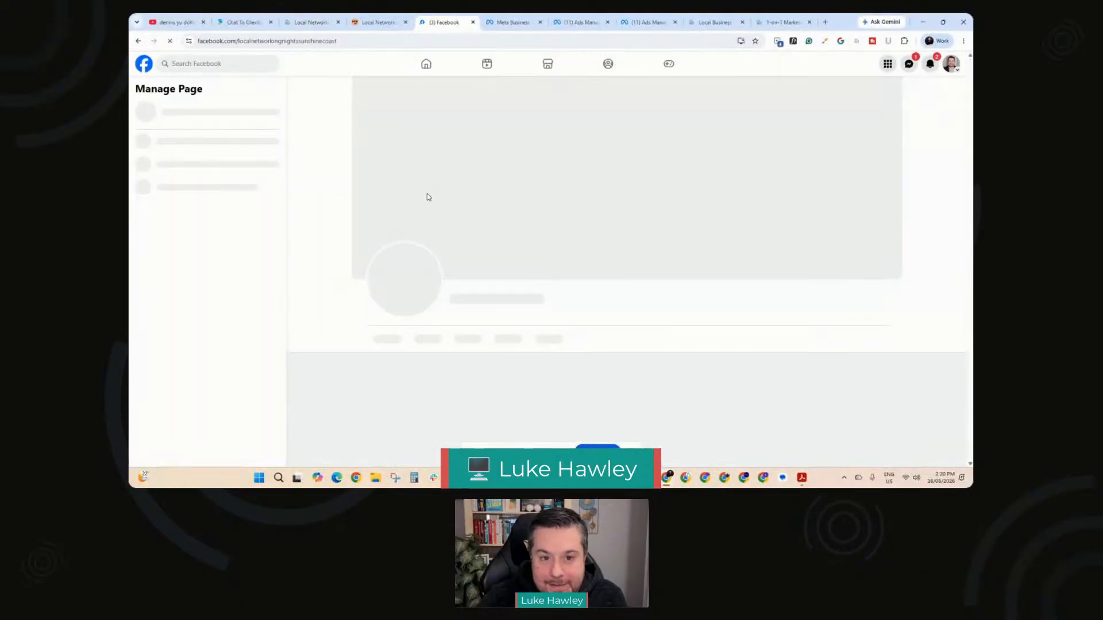
pyautogui.scroll(-4, 411, 201)
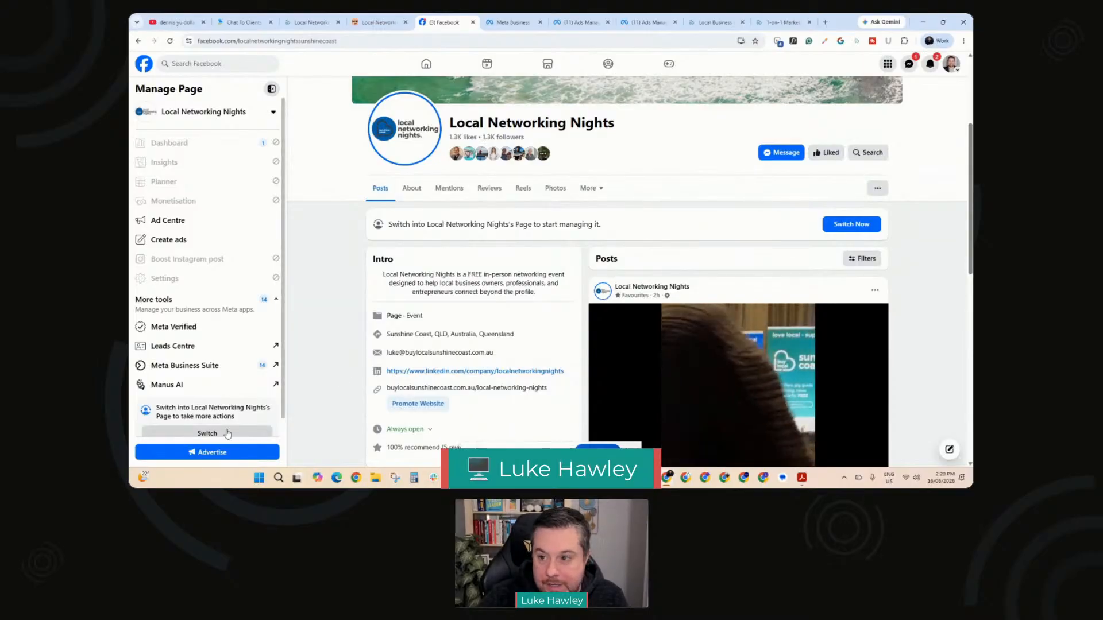
pyautogui.click(261, 433)
pyautogui.click(634, 295)
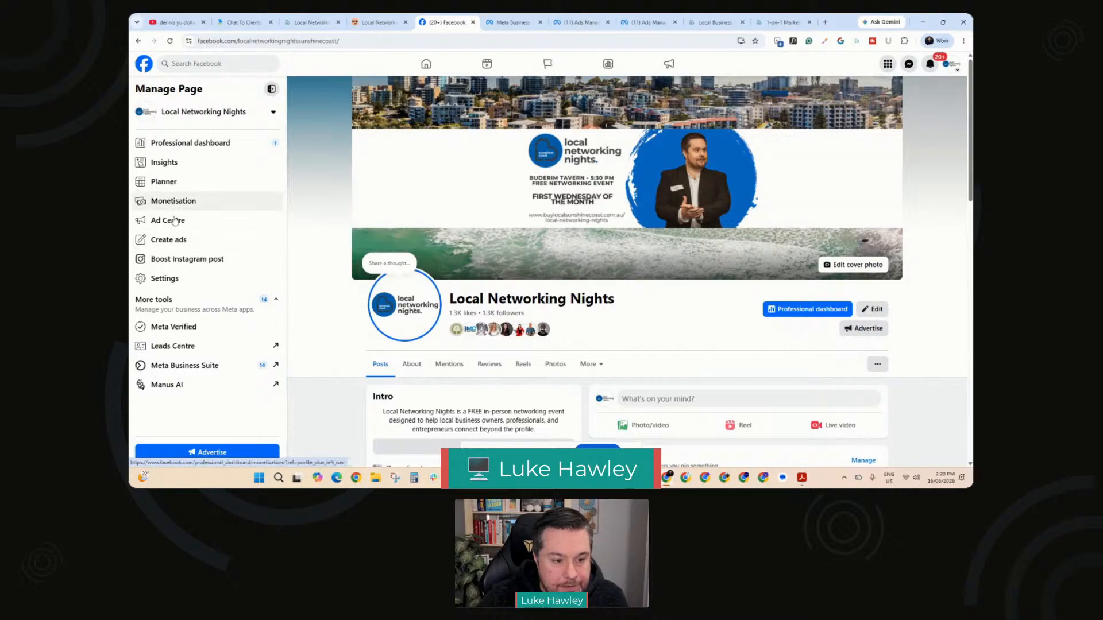
# Step: Start boosting the Facebook photo post beginning "Some businesses fail because they are failing" from the published content in Meta Business Suite
pyautogui.click(180, 366)
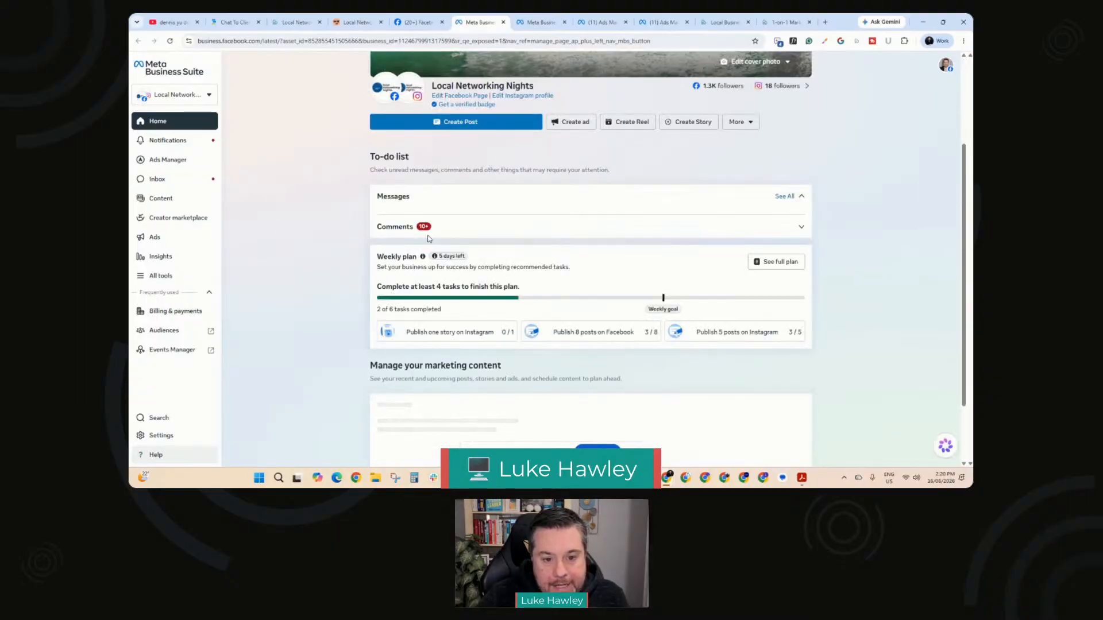
pyautogui.moveTo(391, 94)
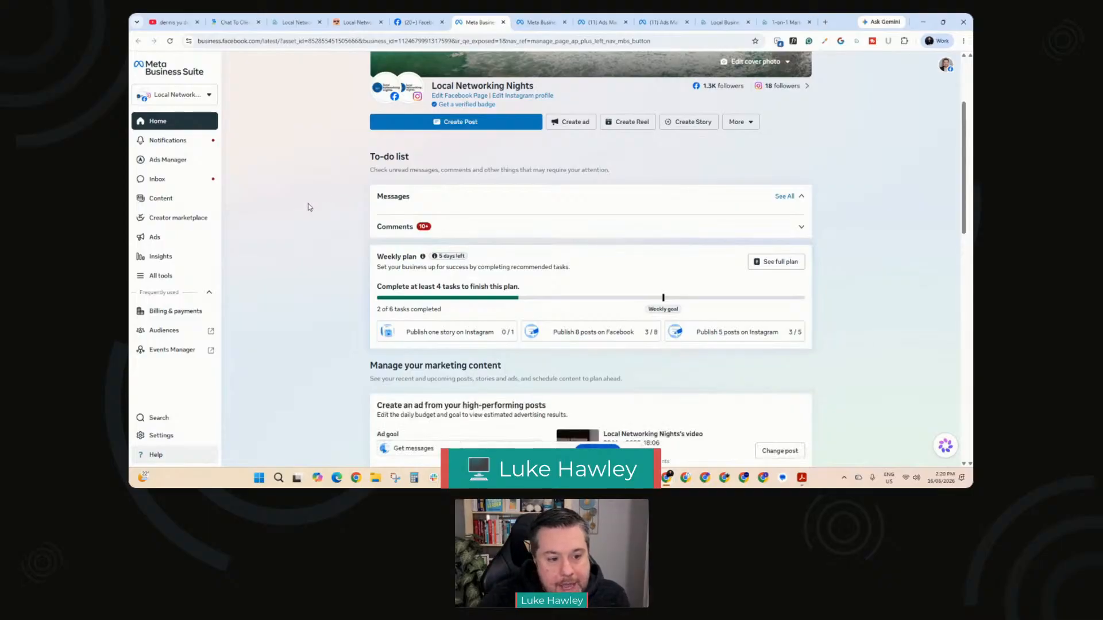
pyautogui.click(159, 206)
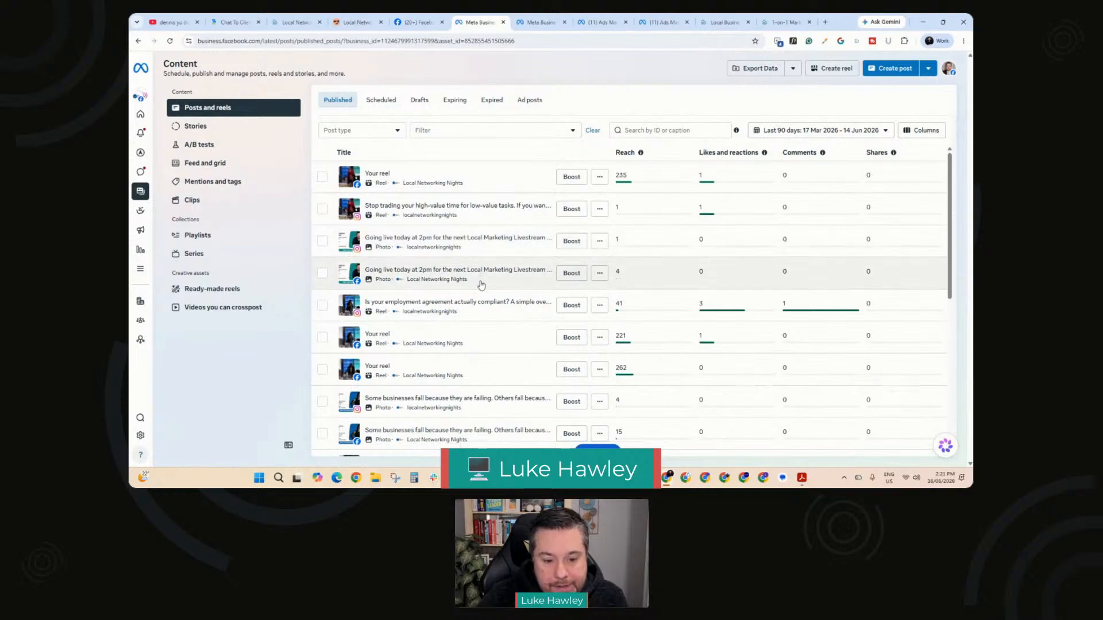
pyautogui.scroll(-2, 481, 285)
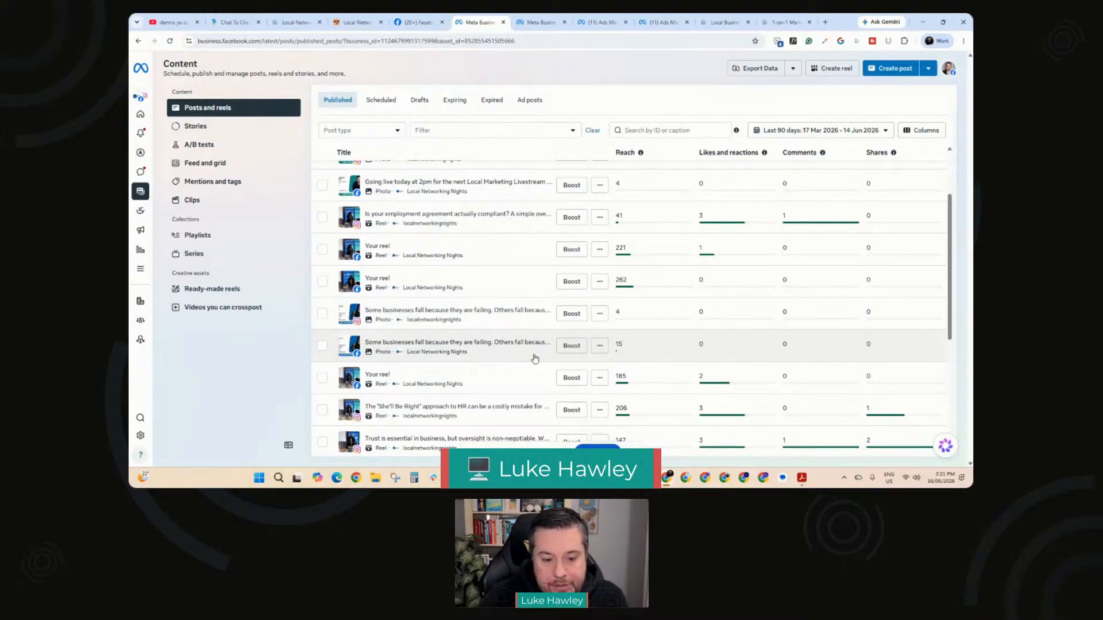
pyautogui.click(570, 346)
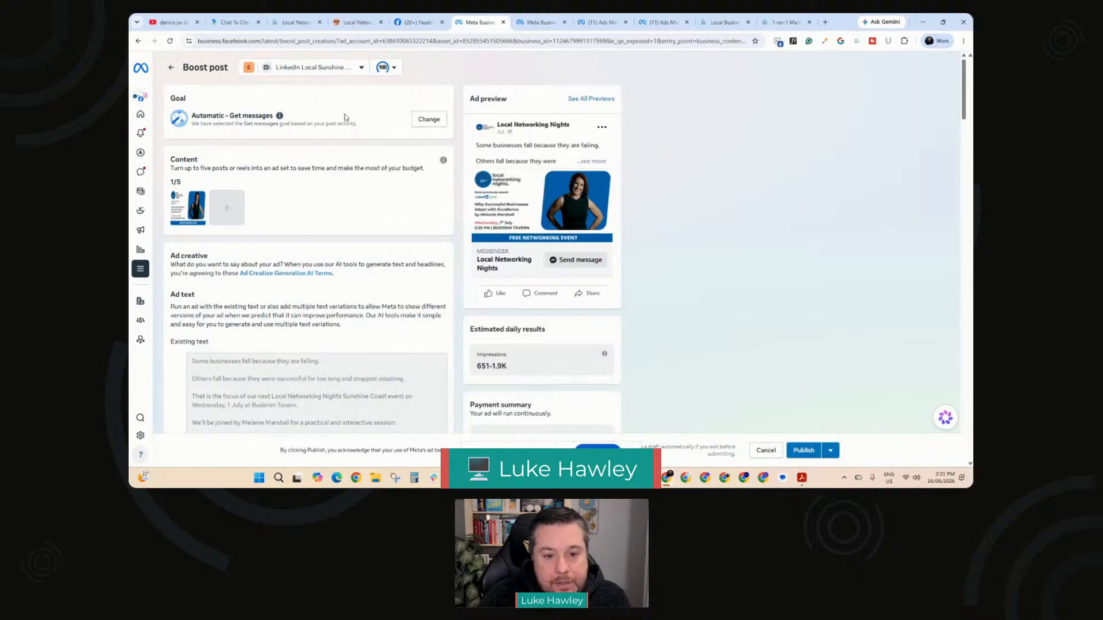
# Step: Change the boosted post's goal to Get website visitors and save it
pyautogui.click(427, 119)
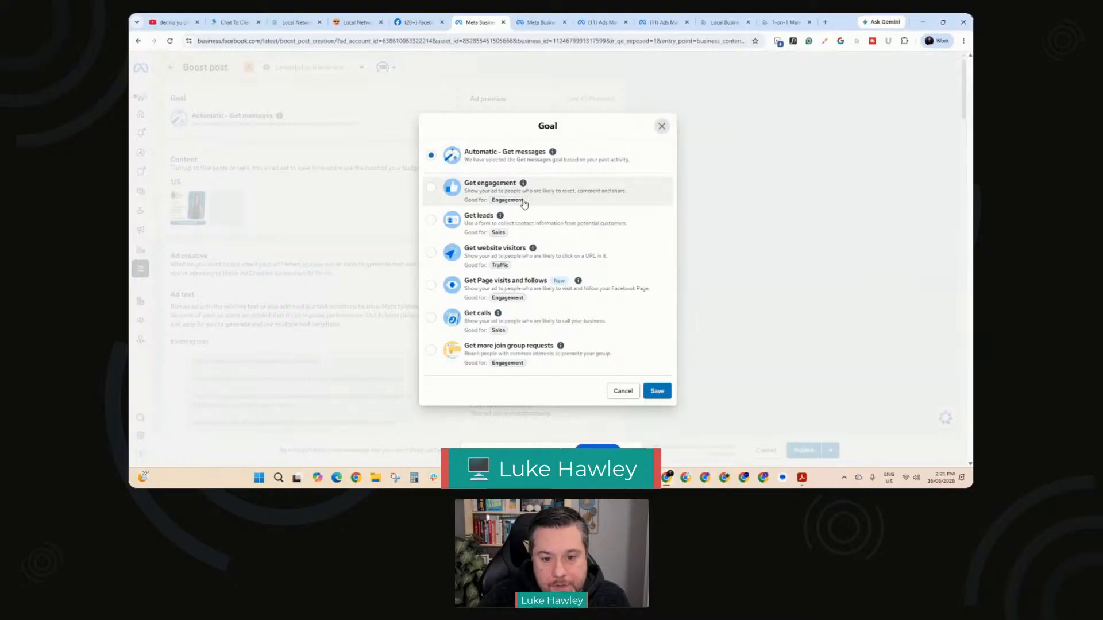
pyautogui.click(431, 254)
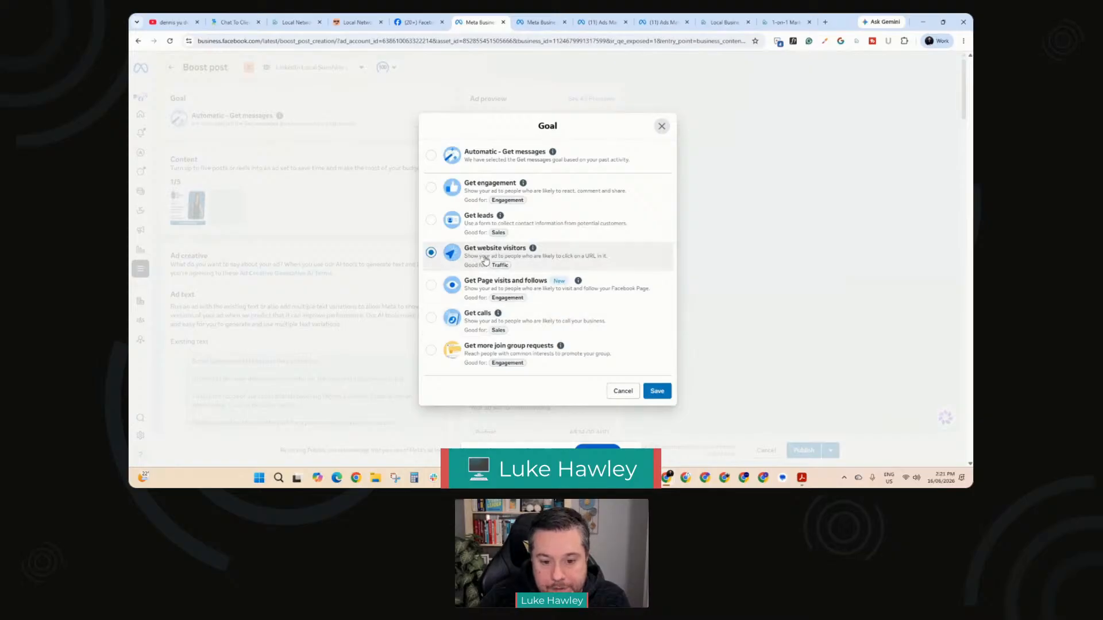
pyautogui.click(657, 391)
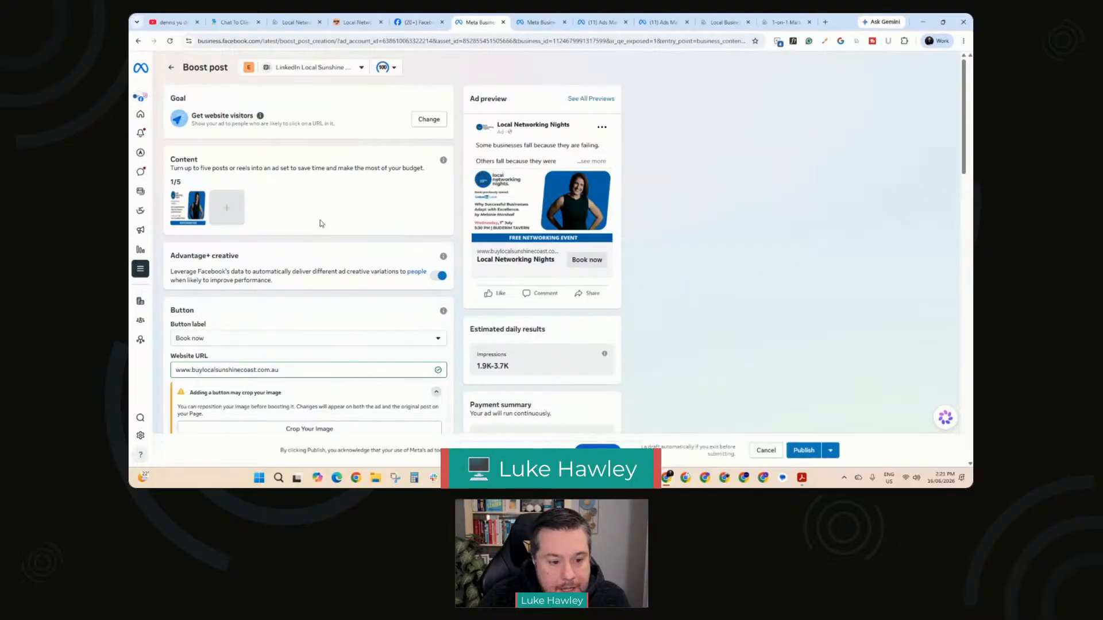
pyautogui.scroll(-2, 321, 223)
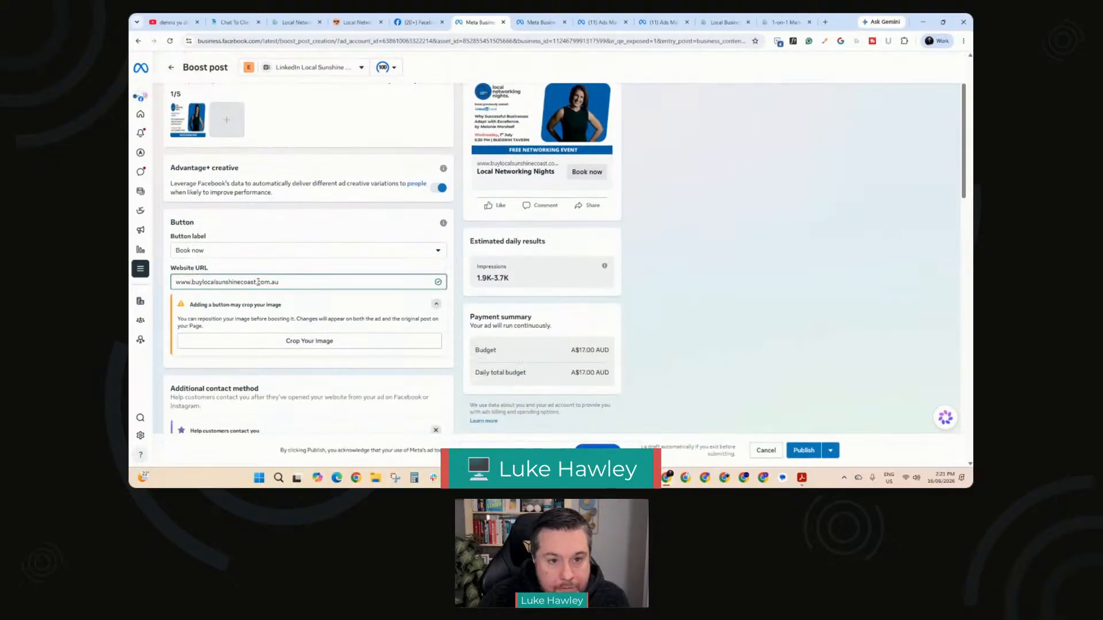
pyautogui.click(347, 23)
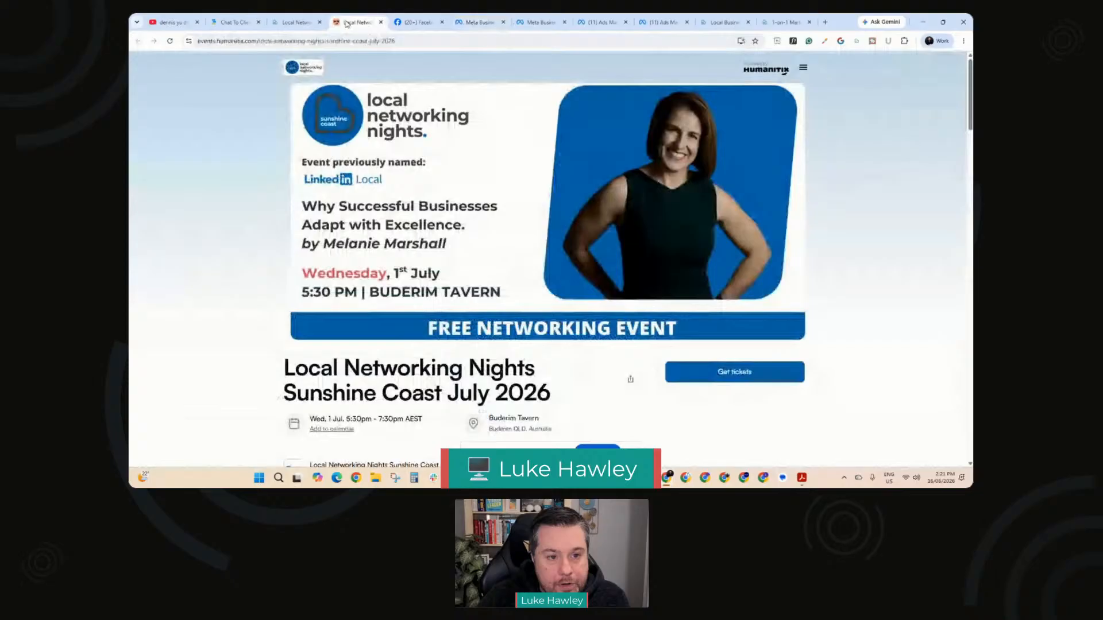
pyautogui.click(414, 43)
pyautogui.hotkey('ctrl', 'c')
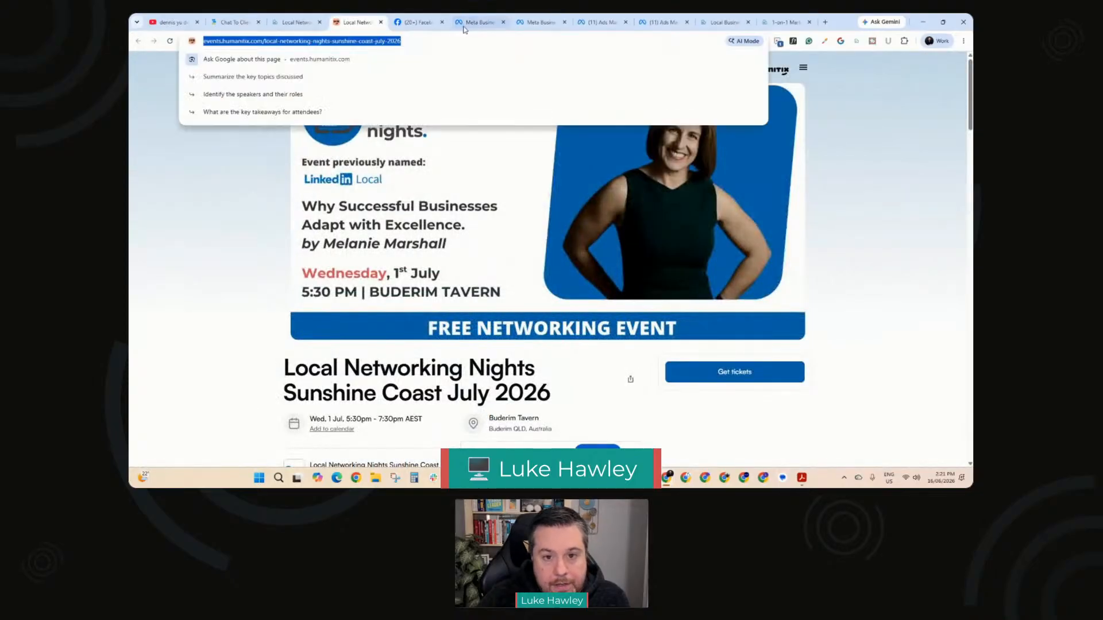
pyautogui.click(481, 22)
pyautogui.click(292, 282)
pyautogui.moveTo(292, 282); pyautogui.dragTo(171, 280)
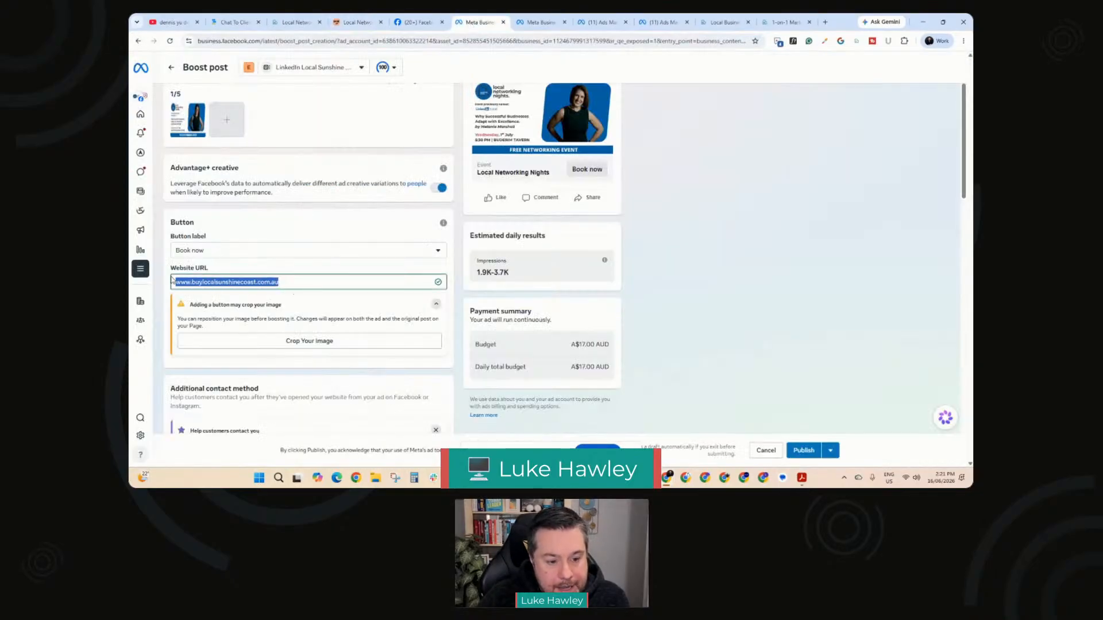
pyautogui.hotkey('ctrl', 'v')
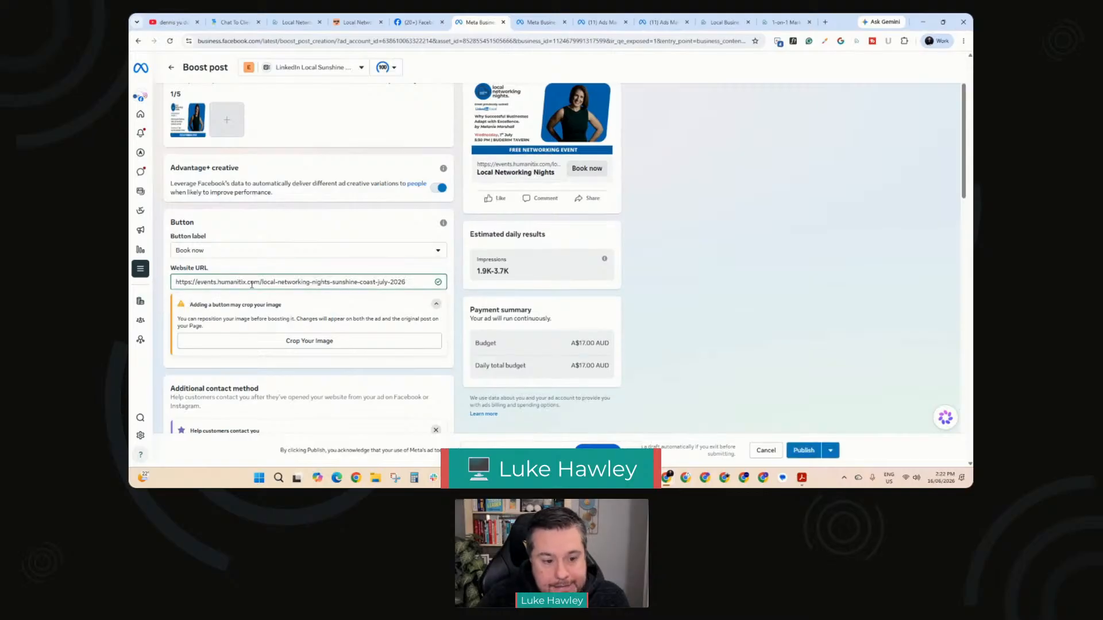
# Step: Review the additional contact method, special ad category and audience sections, and read the explanation of the special ad category
pyautogui.scroll(-3, 289, 282)
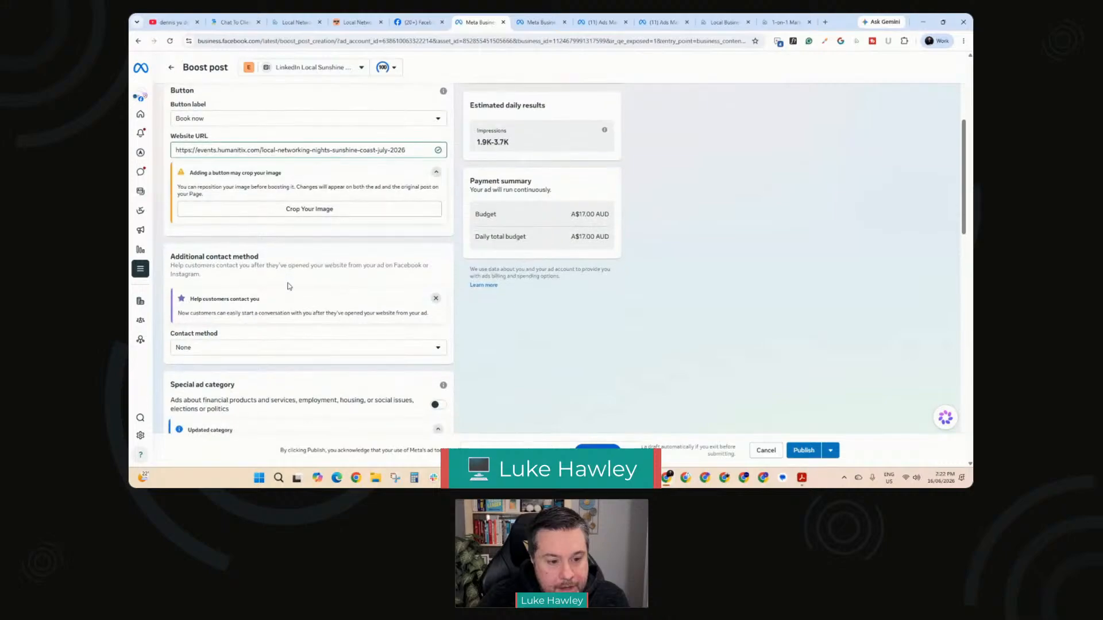
pyautogui.scroll(-3, 288, 284)
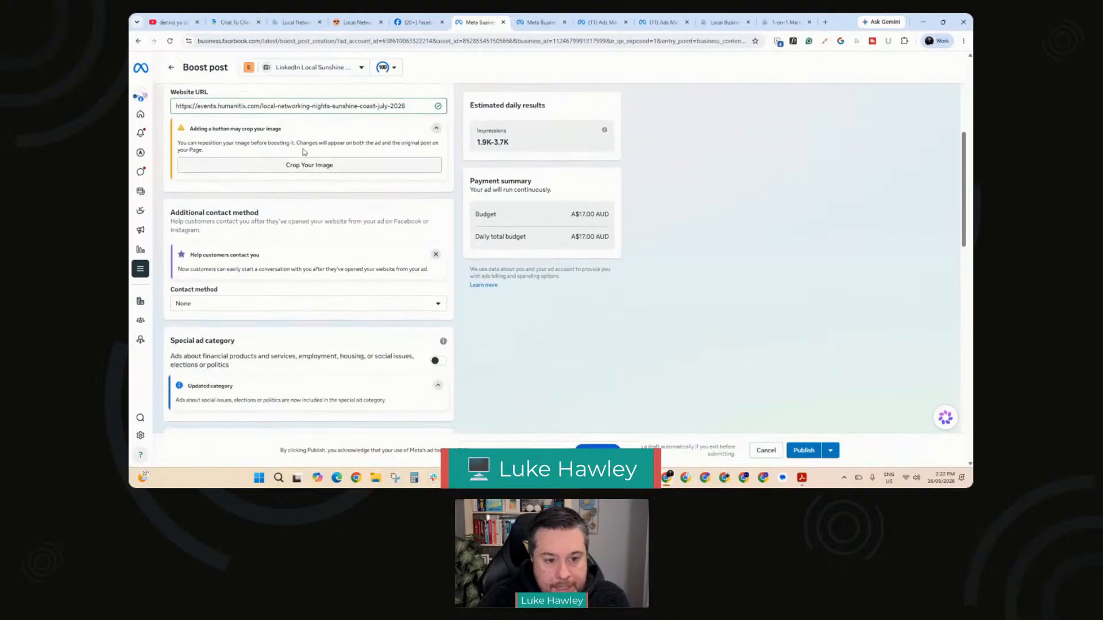
pyautogui.scroll(-1, 304, 236)
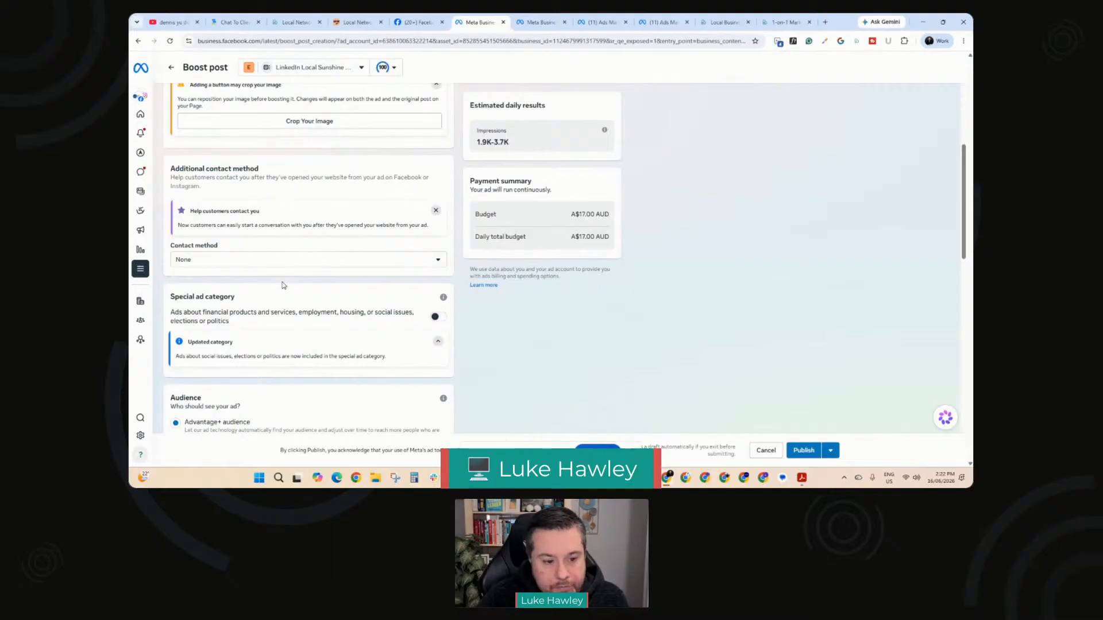
pyautogui.scroll(-3, 283, 286)
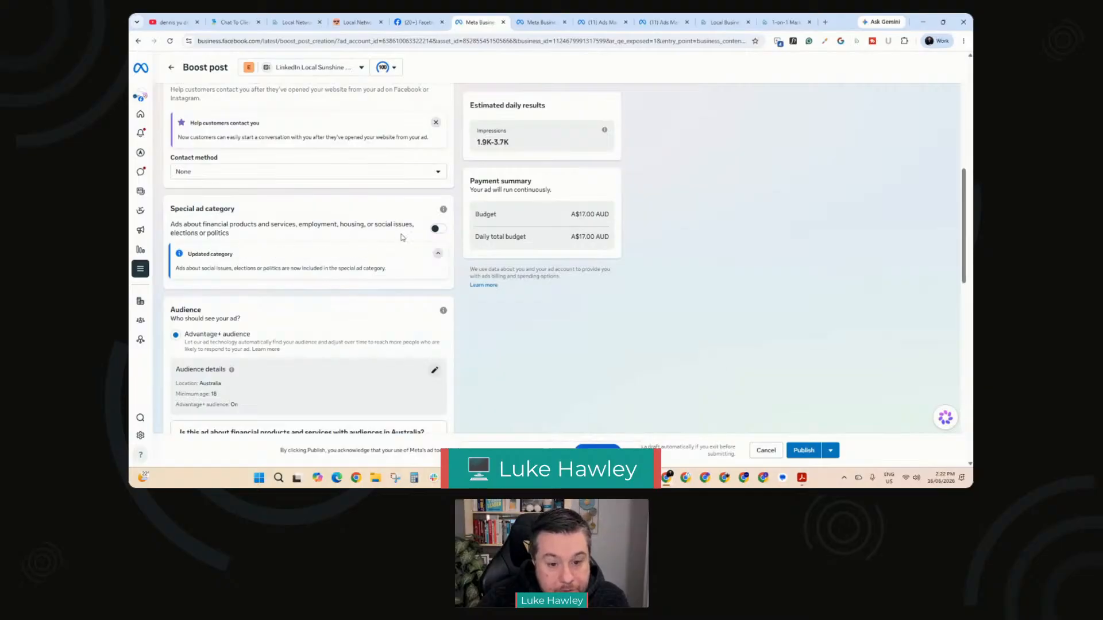
pyautogui.click(443, 209)
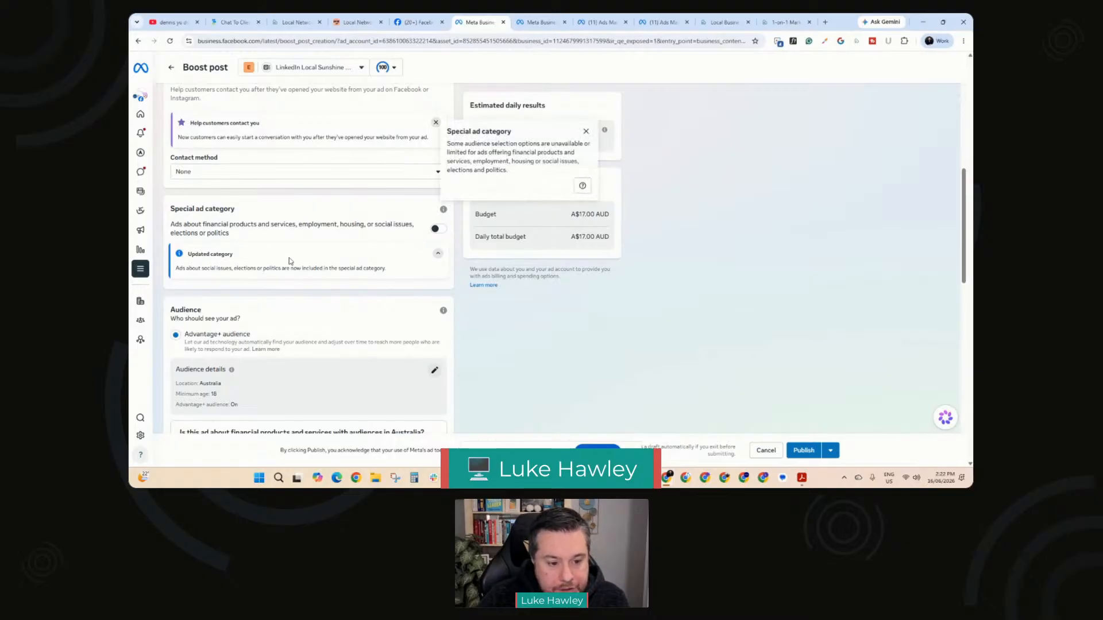
pyautogui.scroll(-2, 290, 260)
pyautogui.scroll(-2, 275, 271)
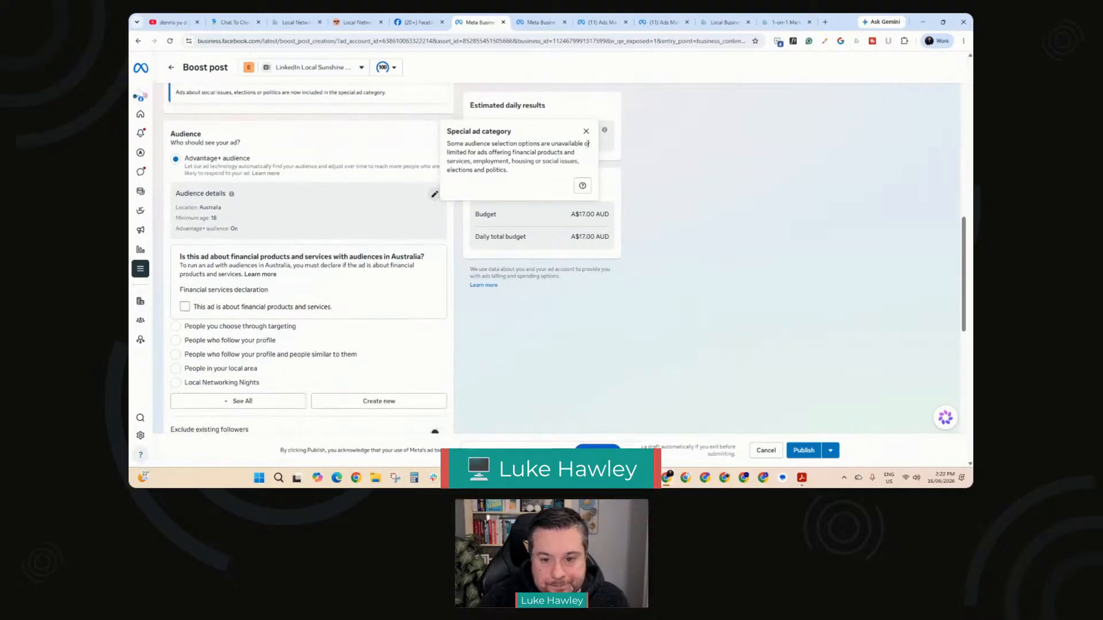
pyautogui.click(585, 131)
# Step: Edit the Advantage+ audience details and set the age range to 22–62
pyautogui.click(435, 195)
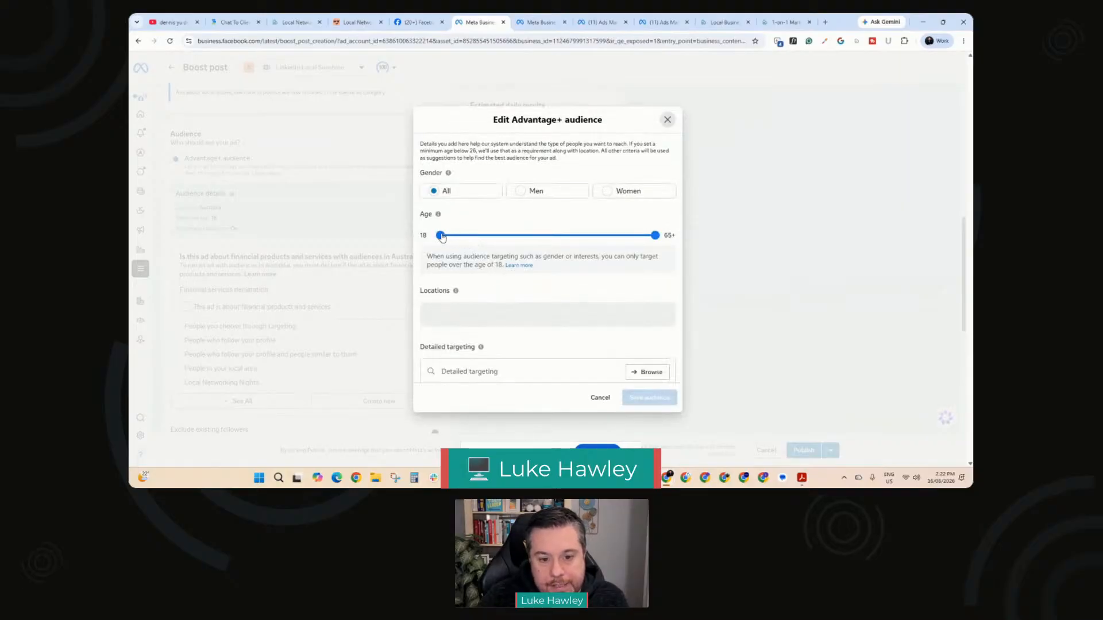
pyautogui.moveTo(440, 235); pyautogui.dragTo(457, 238)
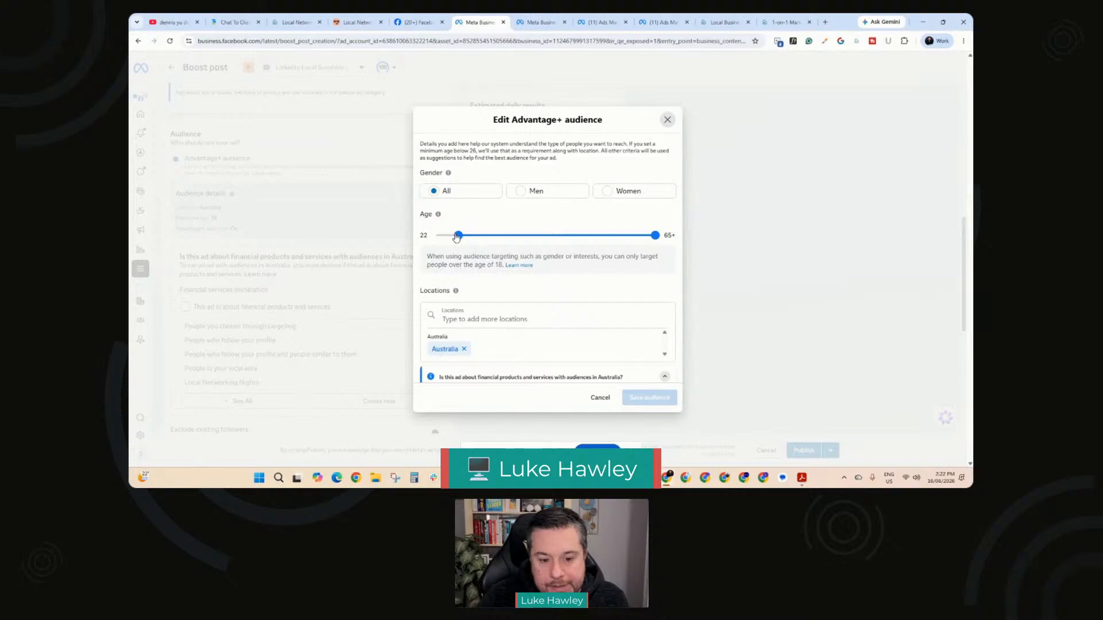
pyautogui.moveTo(654, 236); pyautogui.dragTo(645, 240)
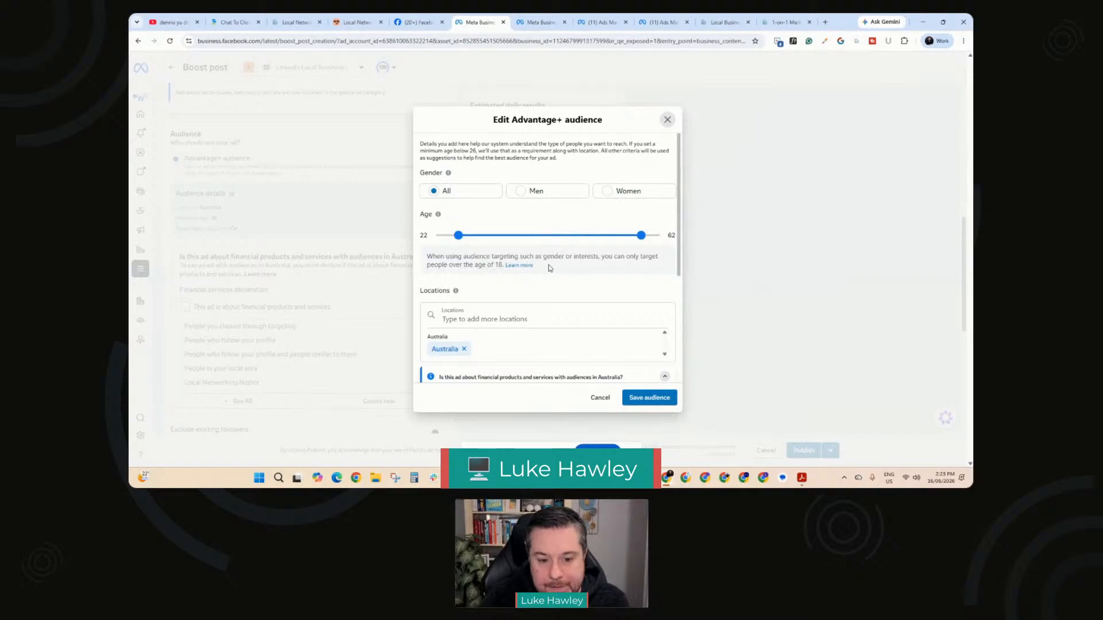
# Step: Target the audience location to Sunshine Coast, Queensland, Australia, with a 17 km radius
pyautogui.click(517, 318)
pyautogui.scroll(-3, 473, 320)
pyautogui.write('sunshine coast')
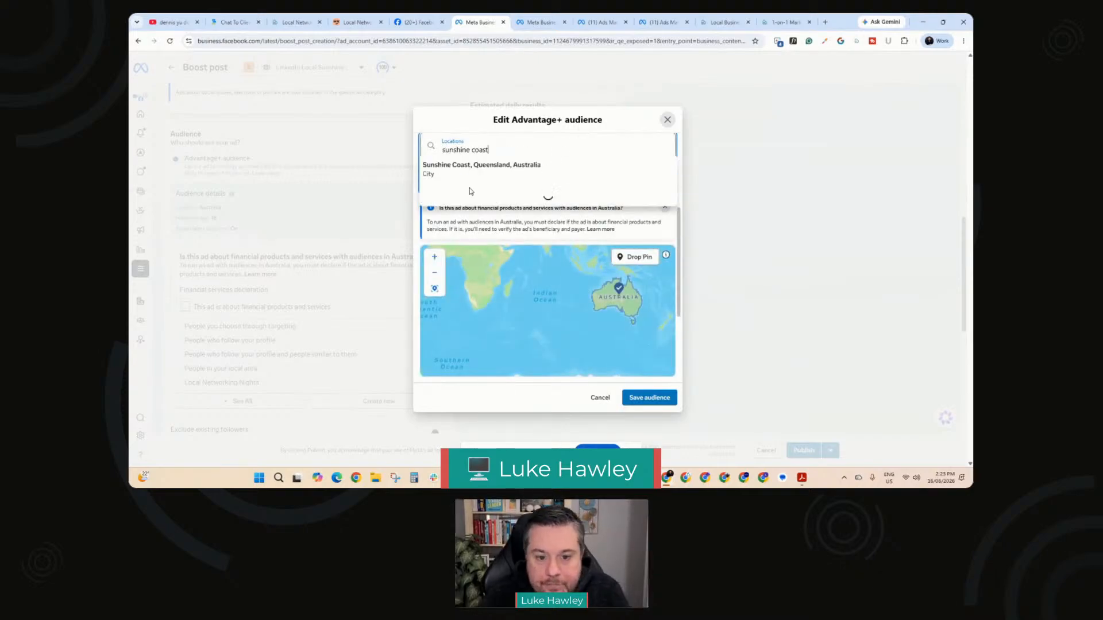
pyautogui.click(470, 174)
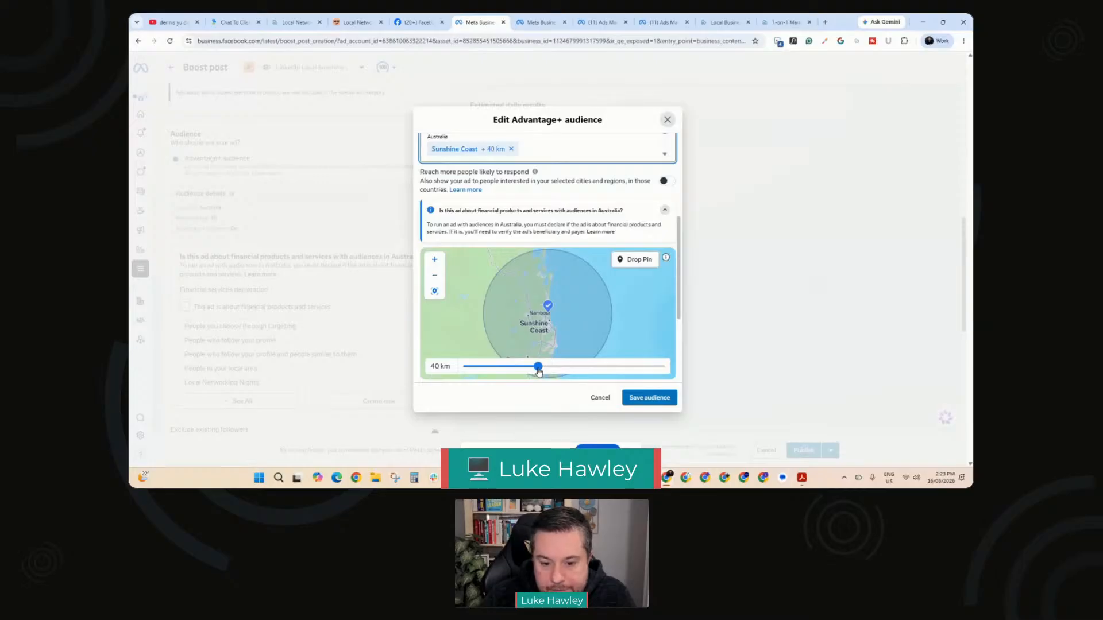
pyautogui.moveTo(539, 372); pyautogui.dragTo(465, 372)
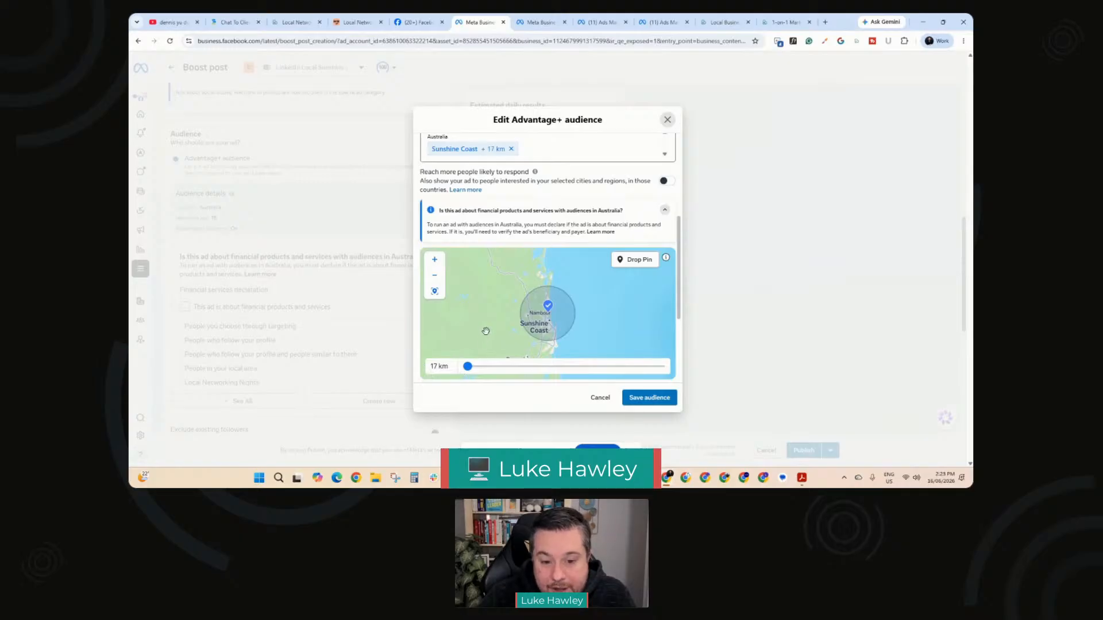
pyautogui.scroll(-2, 495, 264)
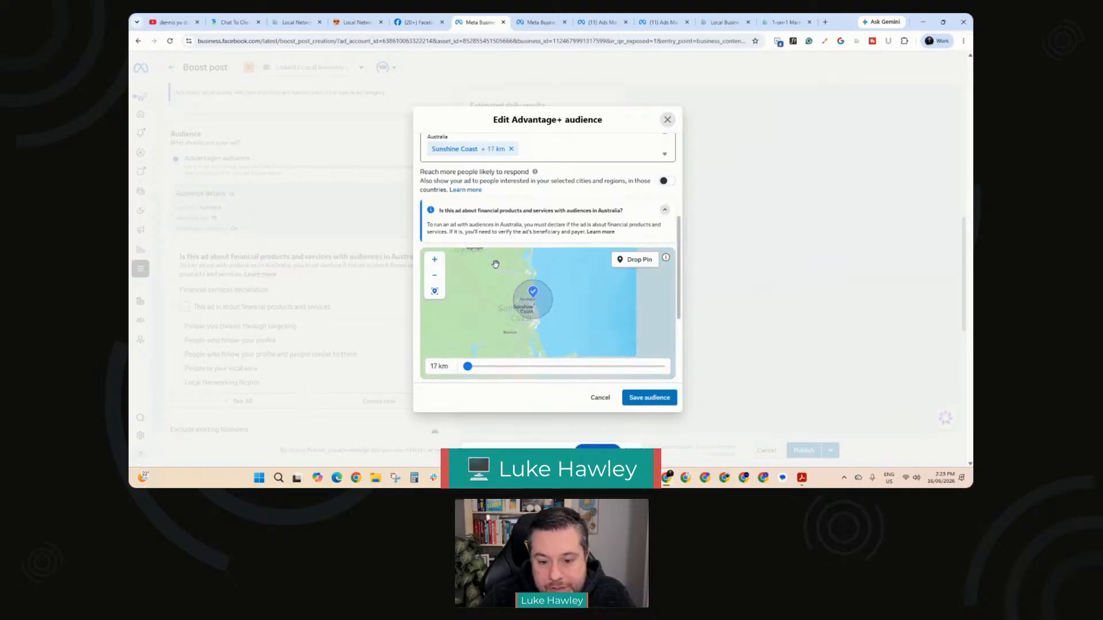
# Step: Search detailed targeting for small business and add the Small business owners behaviour to the audience
pyautogui.scroll(-5, 682, 332)
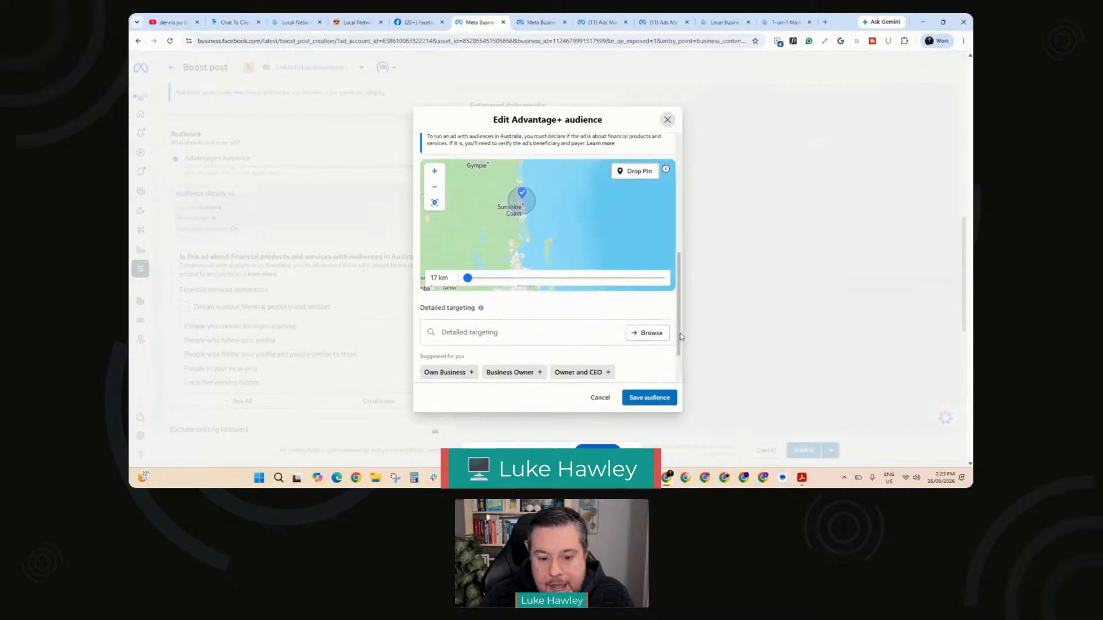
pyautogui.click(462, 269)
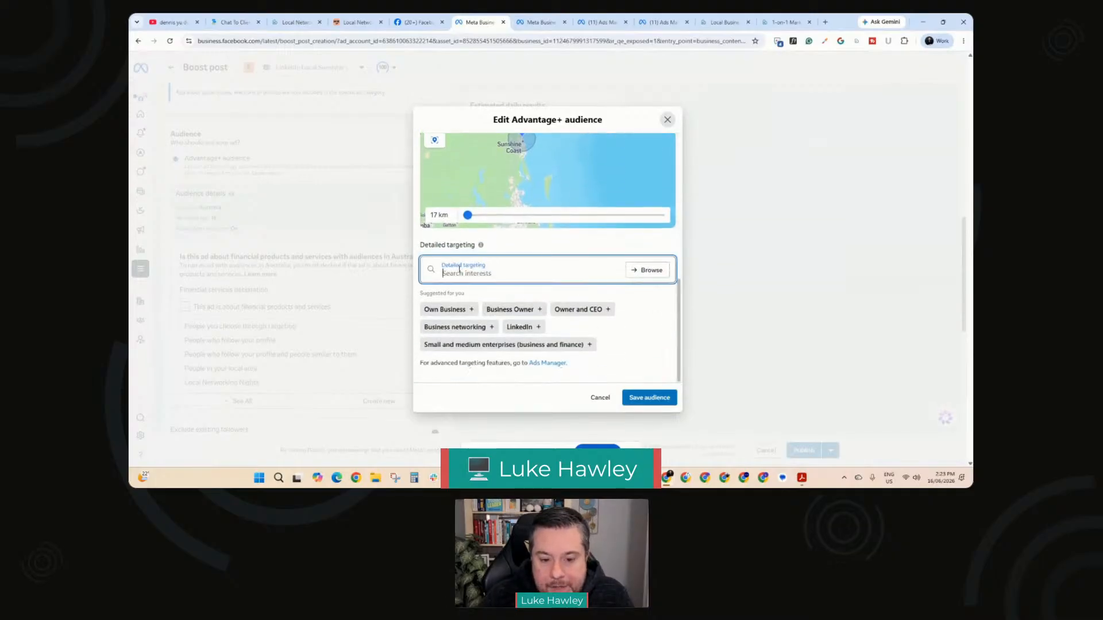
pyautogui.write('small')
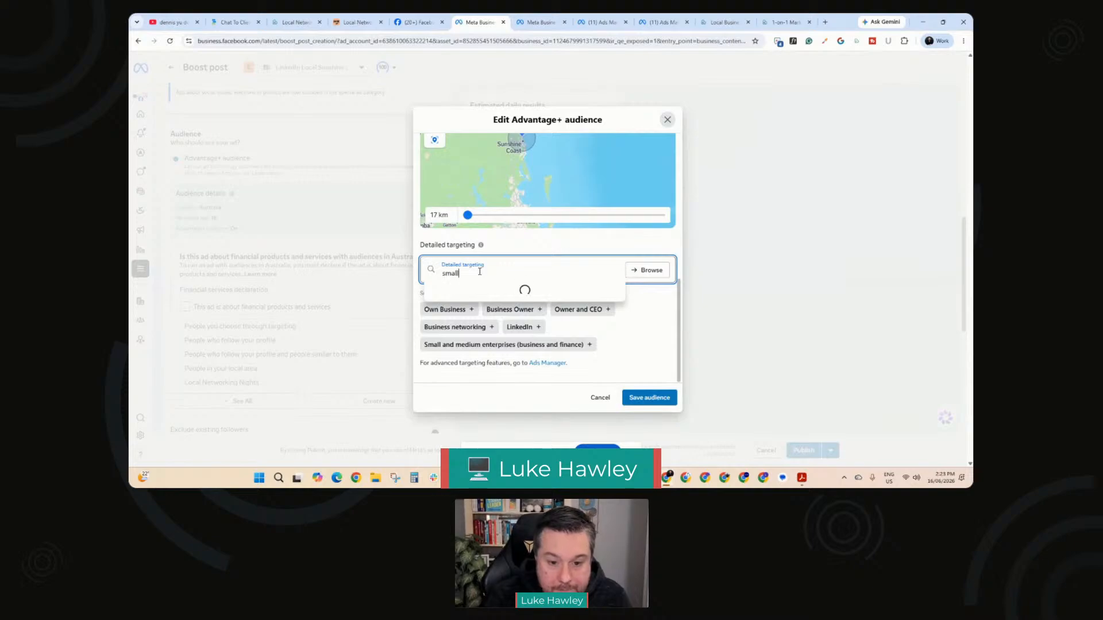
pyautogui.write(' busines')
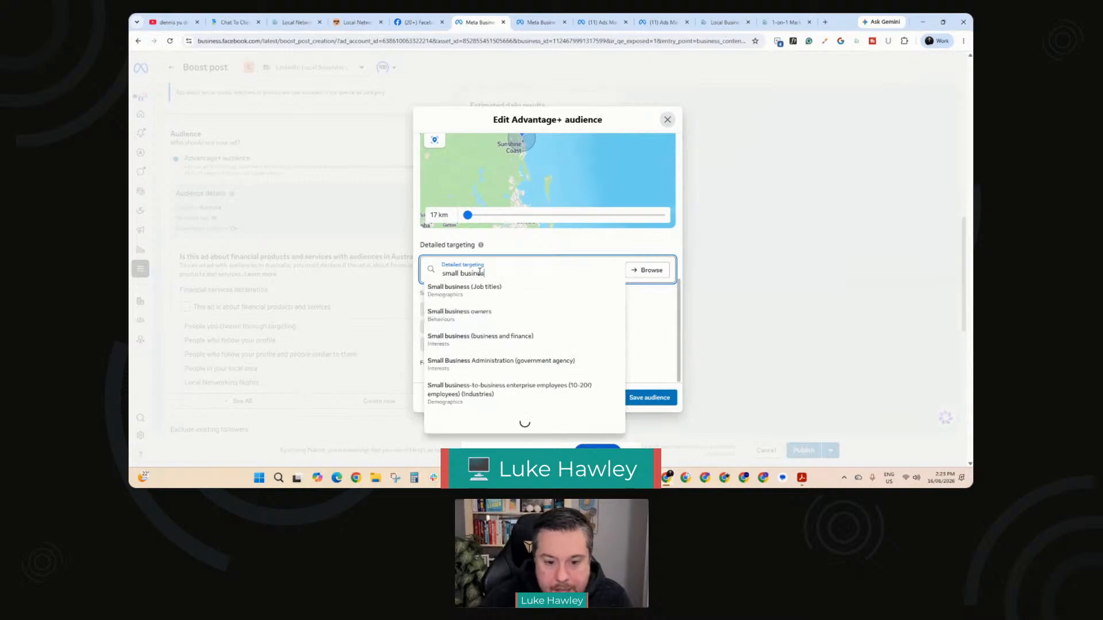
pyautogui.click(452, 316)
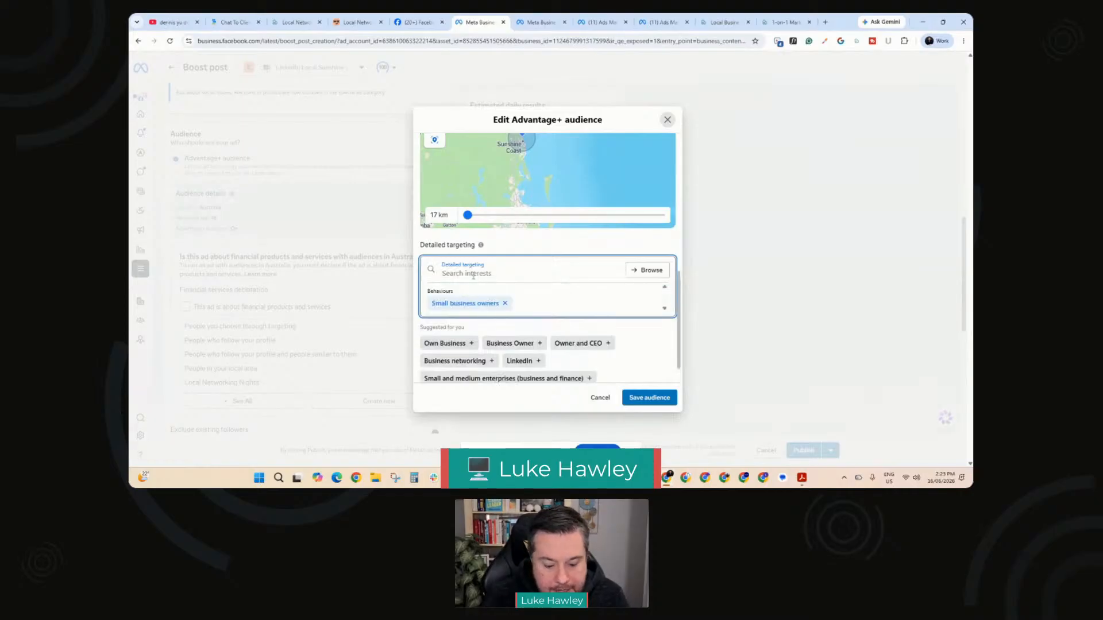
# Step: Add the Interested in upcoming events behaviour to the detailed targeting and save the audience
pyautogui.write('interested')
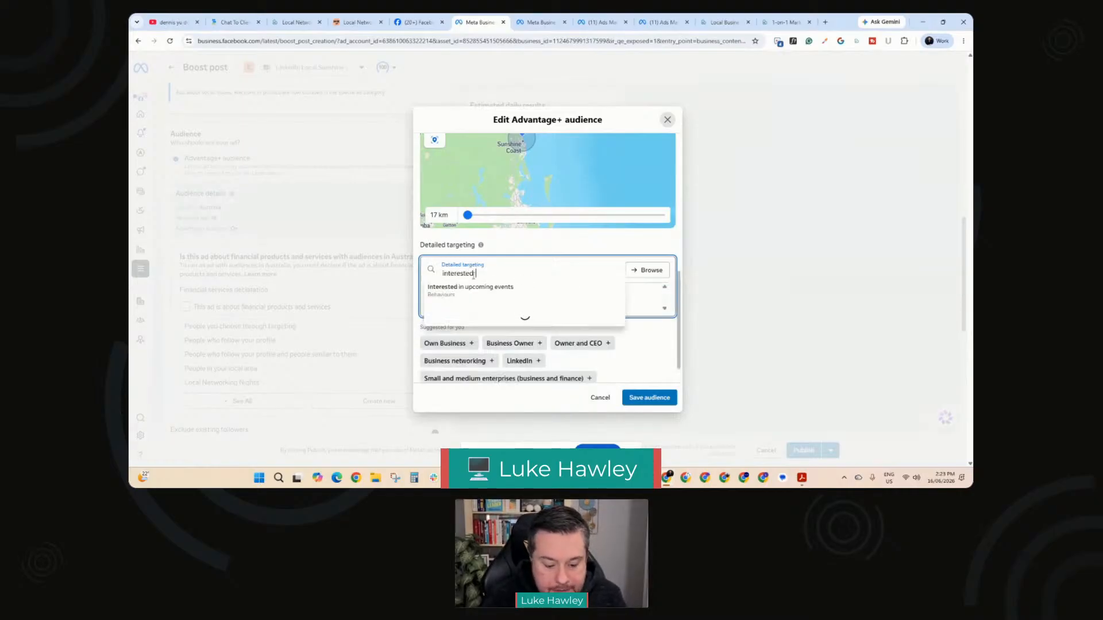
pyautogui.write(' in up')
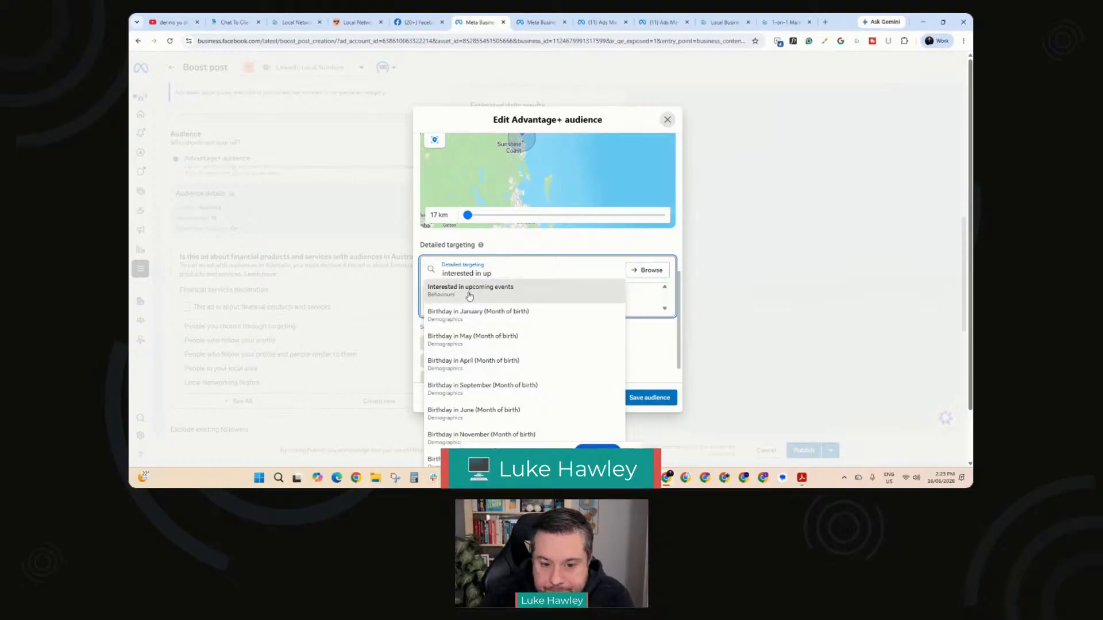
pyautogui.click(468, 290)
pyautogui.scroll(-1, 505, 344)
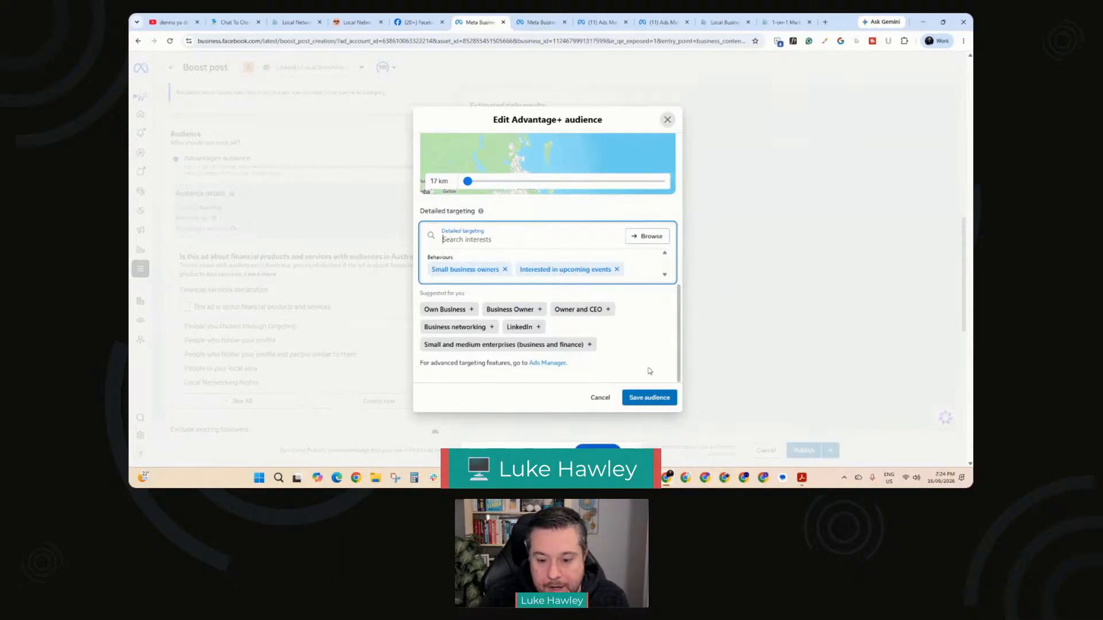
pyautogui.click(656, 398)
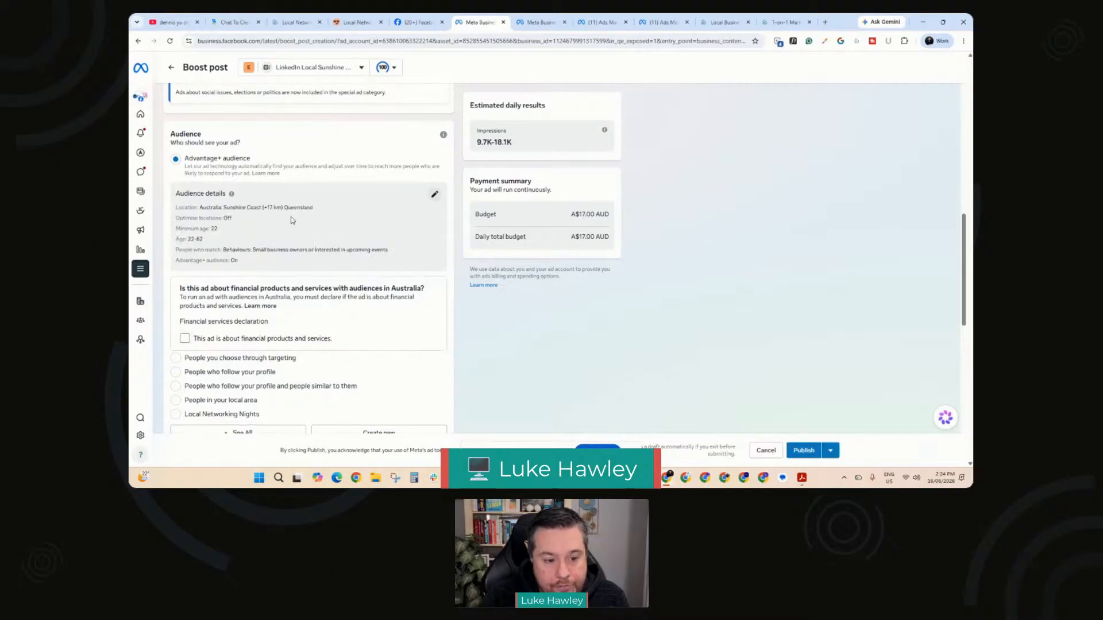
# Step: Schedule the ad with an end date after 1 day and lower the daily budget to $2.00
pyautogui.scroll(-2, 292, 220)
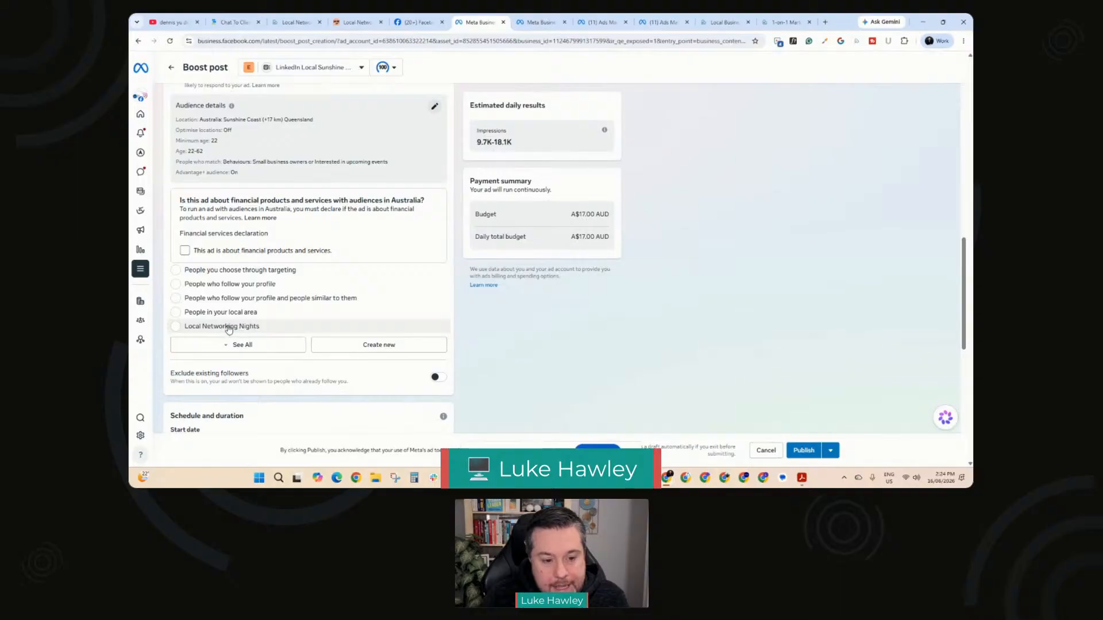
pyautogui.scroll(-4, 236, 150)
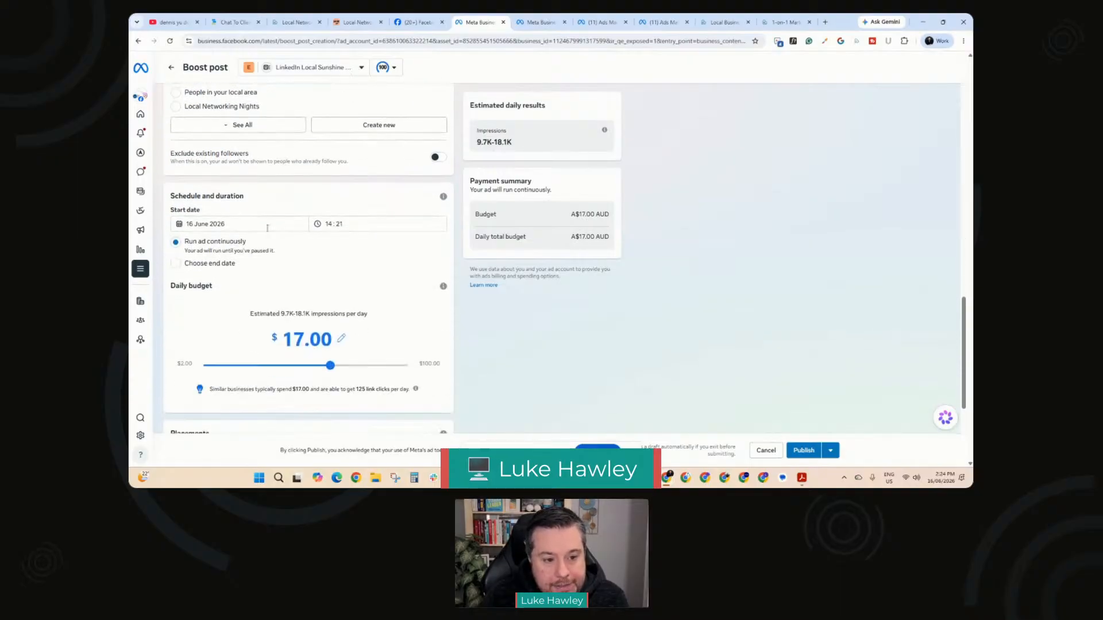
pyautogui.click(177, 264)
pyautogui.doubleClick(178, 298)
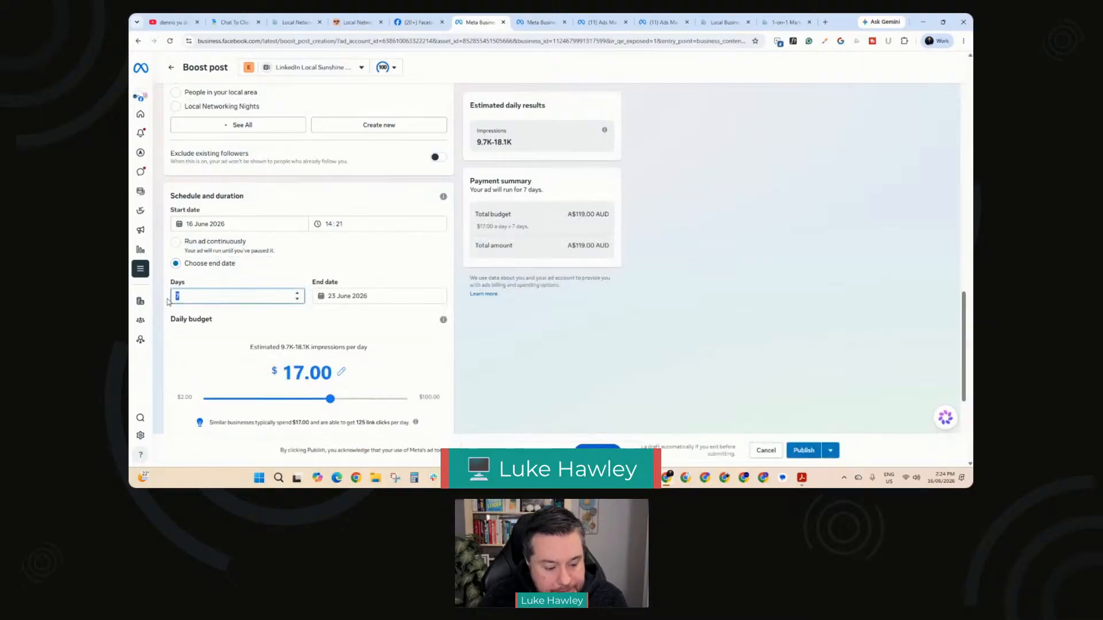
pyautogui.write('1')
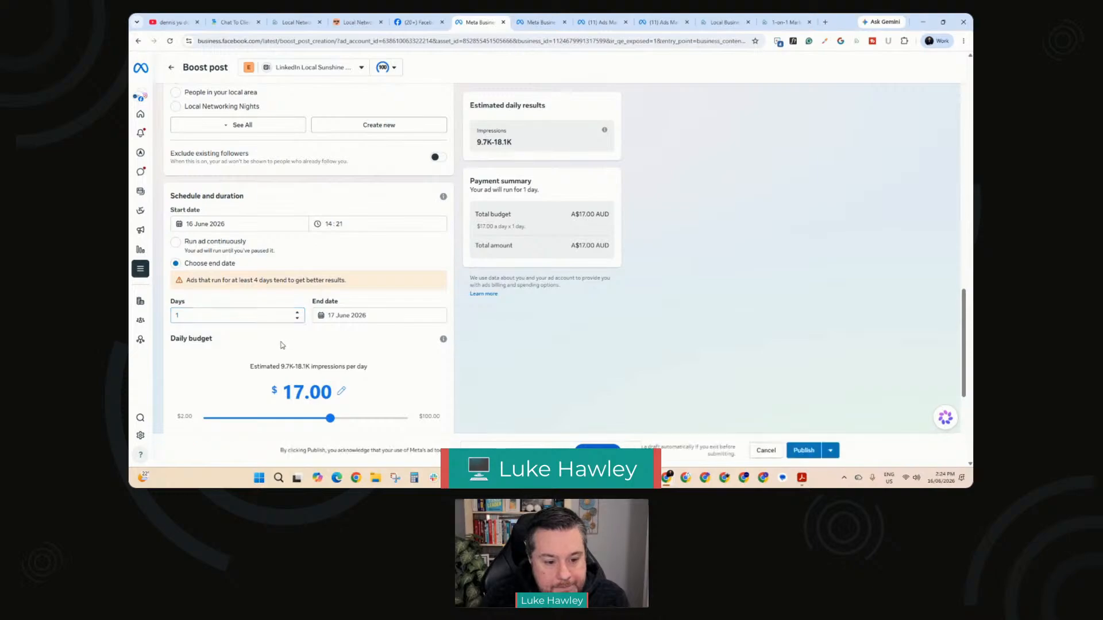
pyautogui.moveTo(330, 417); pyautogui.dragTo(208, 419)
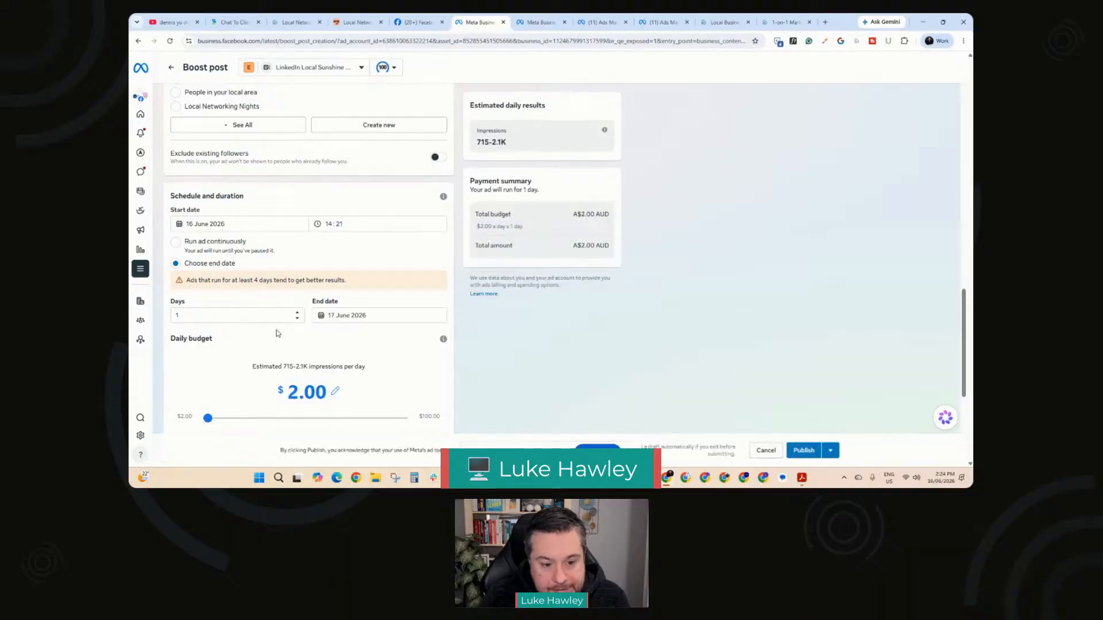
# Step: Review the boost settings from placements and payment back to the goal, and read the full ad text in the preview
pyautogui.scroll(-4, 297, 322)
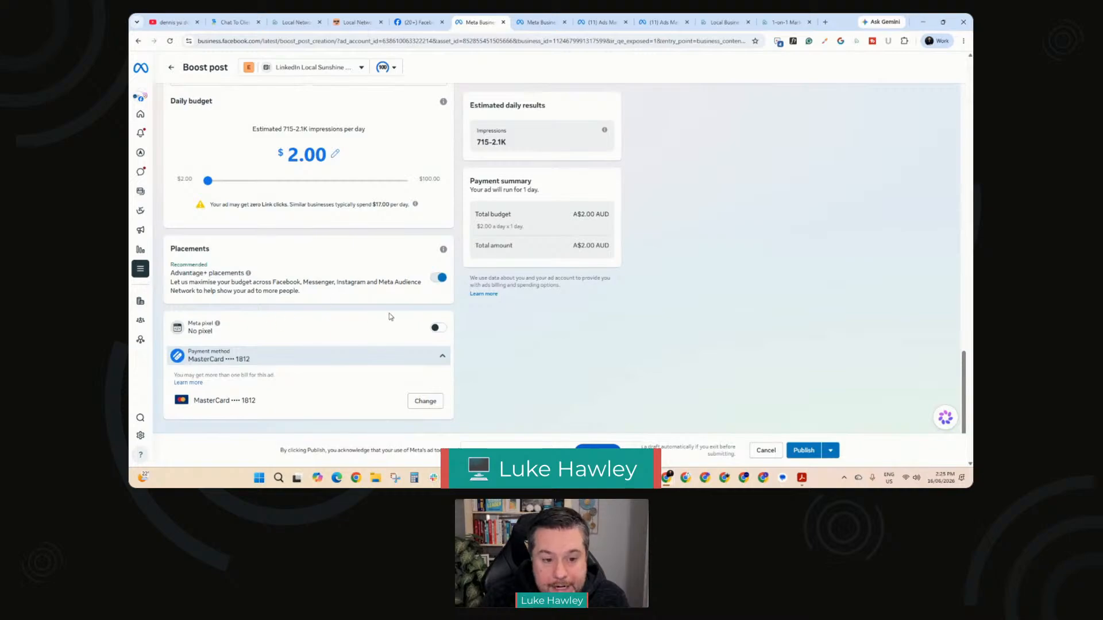
pyautogui.scroll(8, 376, 309)
pyautogui.scroll(10, 376, 309)
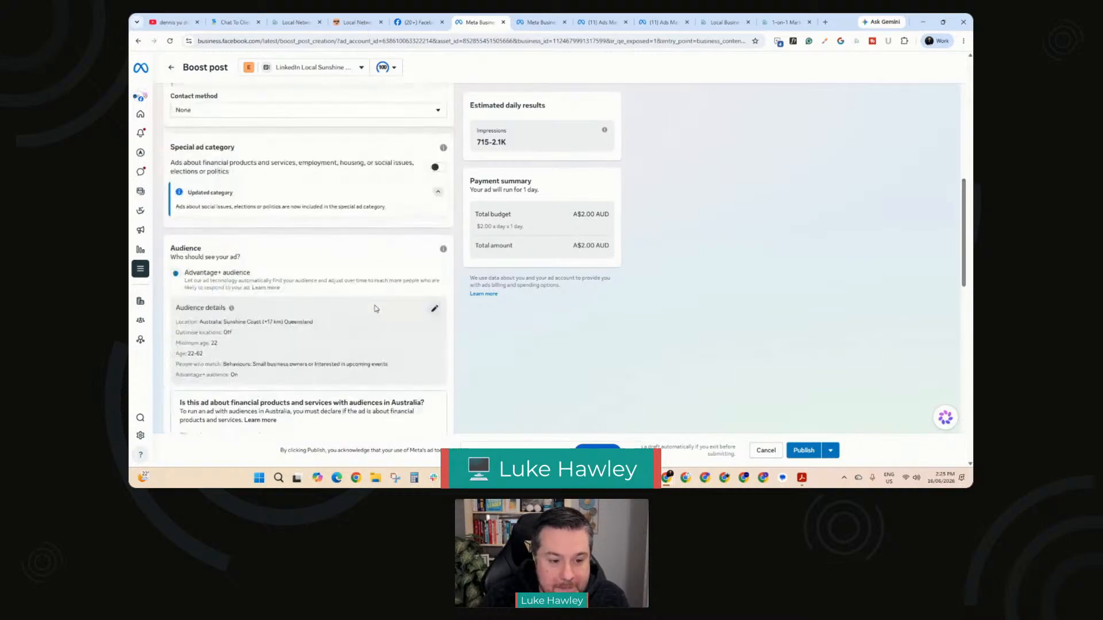
pyautogui.scroll(1, 376, 309)
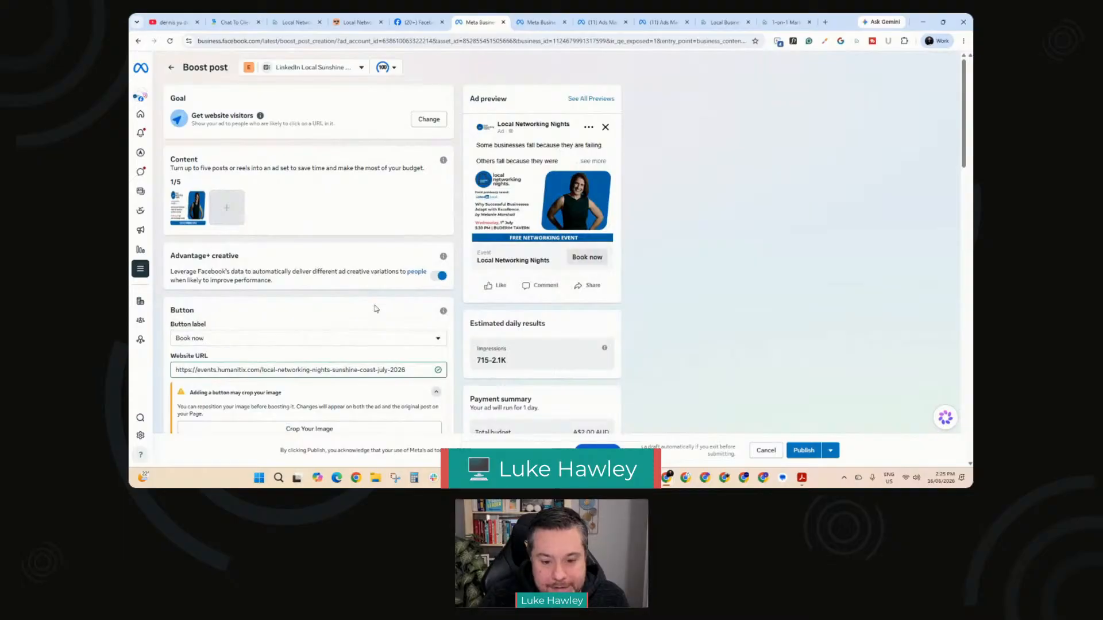
pyautogui.scroll(-1, 376, 309)
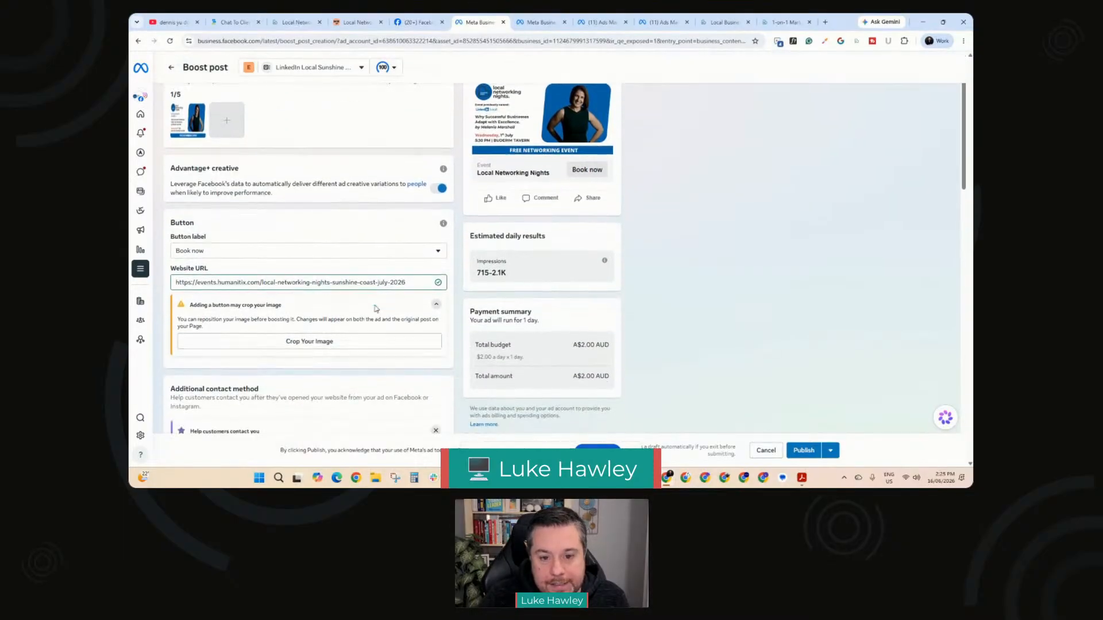
pyautogui.scroll(1, 376, 309)
pyautogui.click(593, 161)
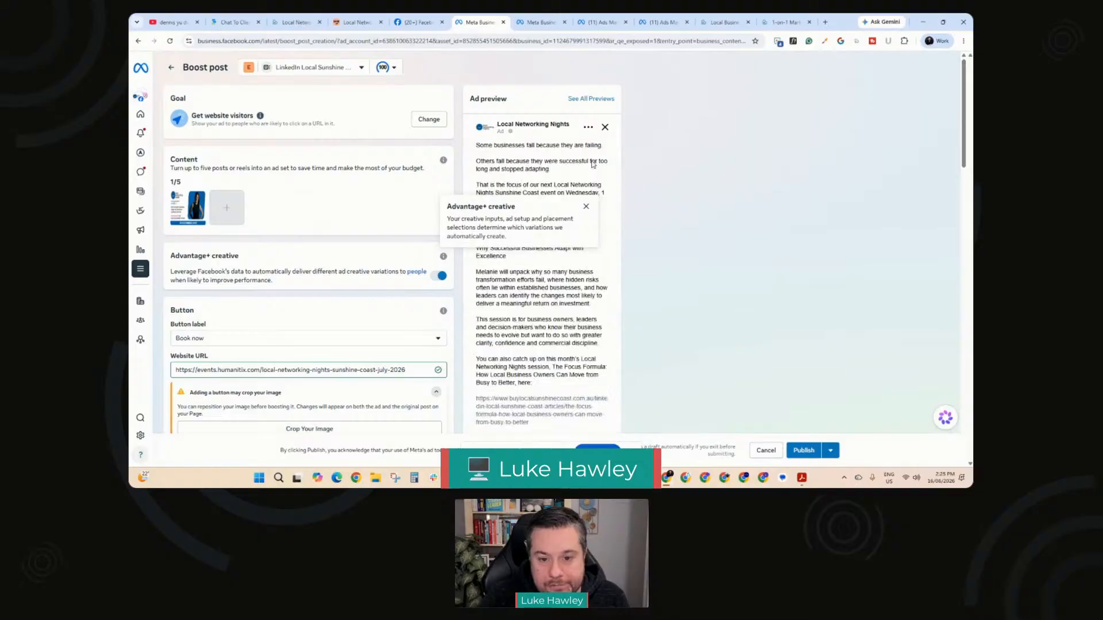
pyautogui.scroll(-4, 556, 267)
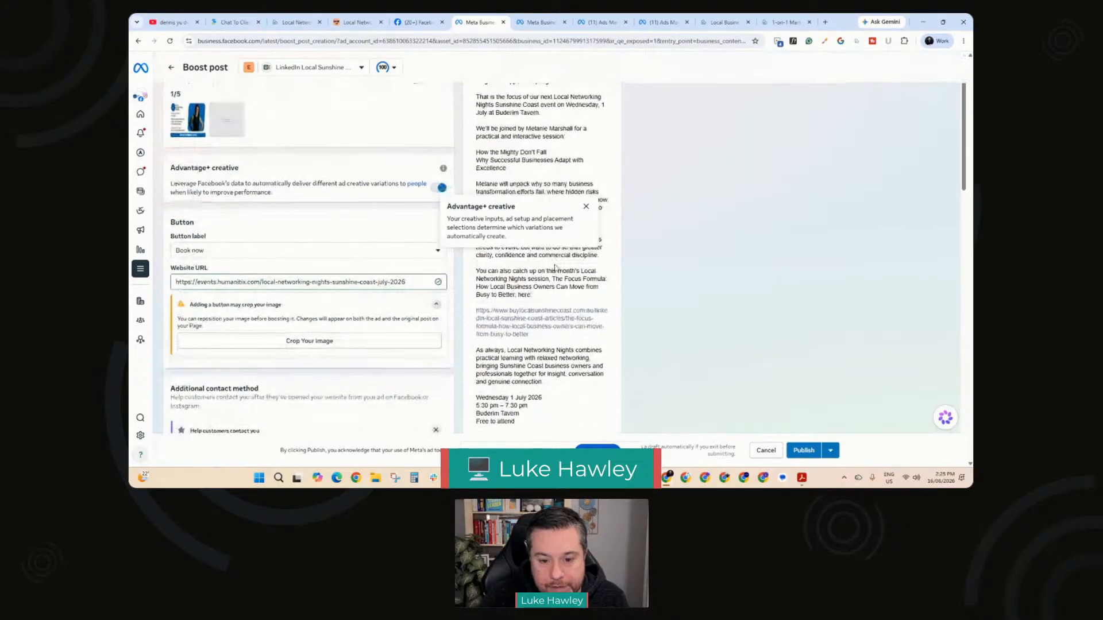
pyautogui.scroll(-3, 556, 267)
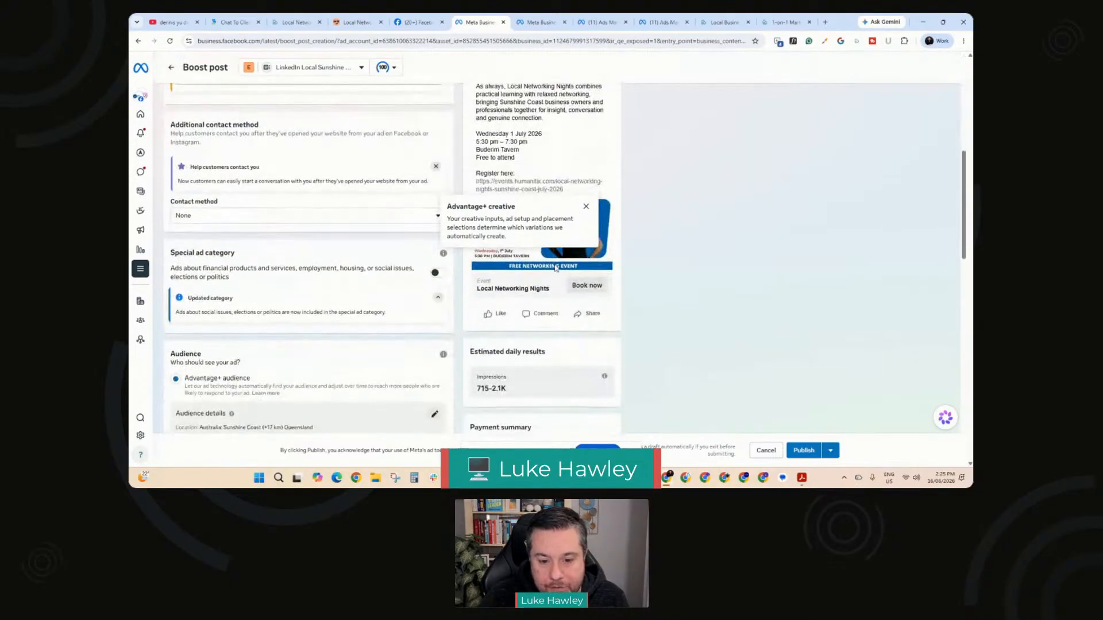
pyautogui.scroll(-2, 500, 331)
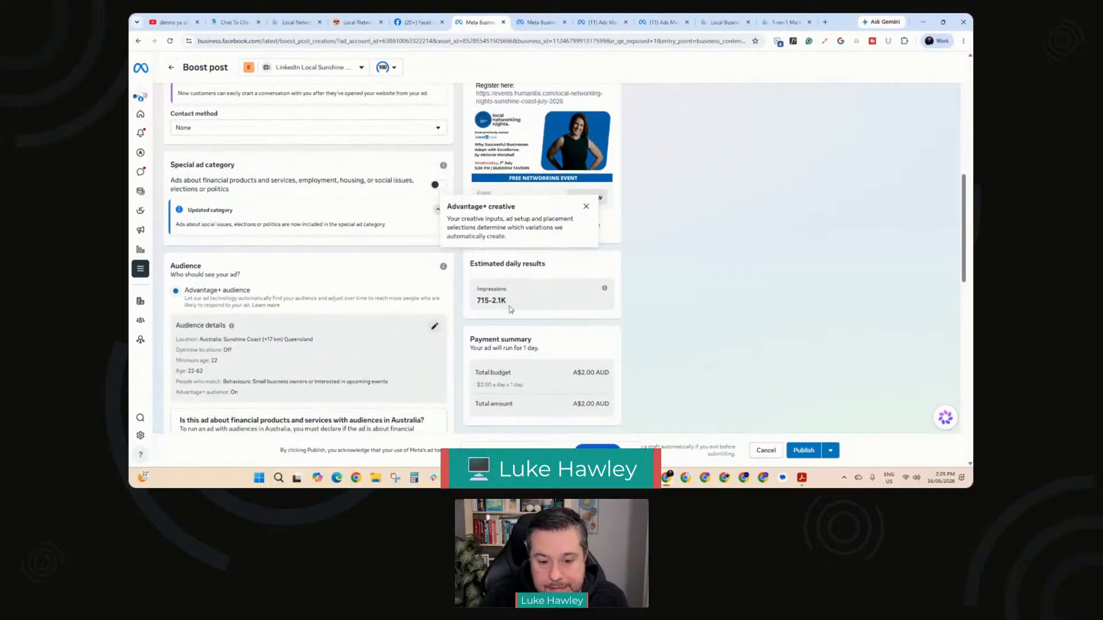
pyautogui.scroll(-2, 509, 310)
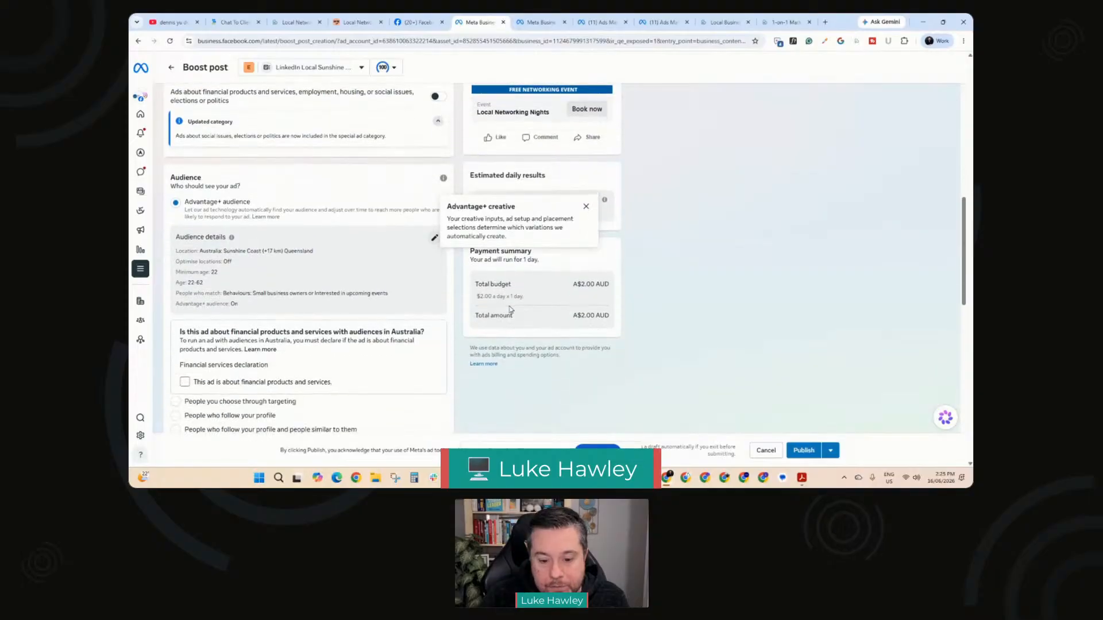
pyautogui.scroll(-8, 510, 310)
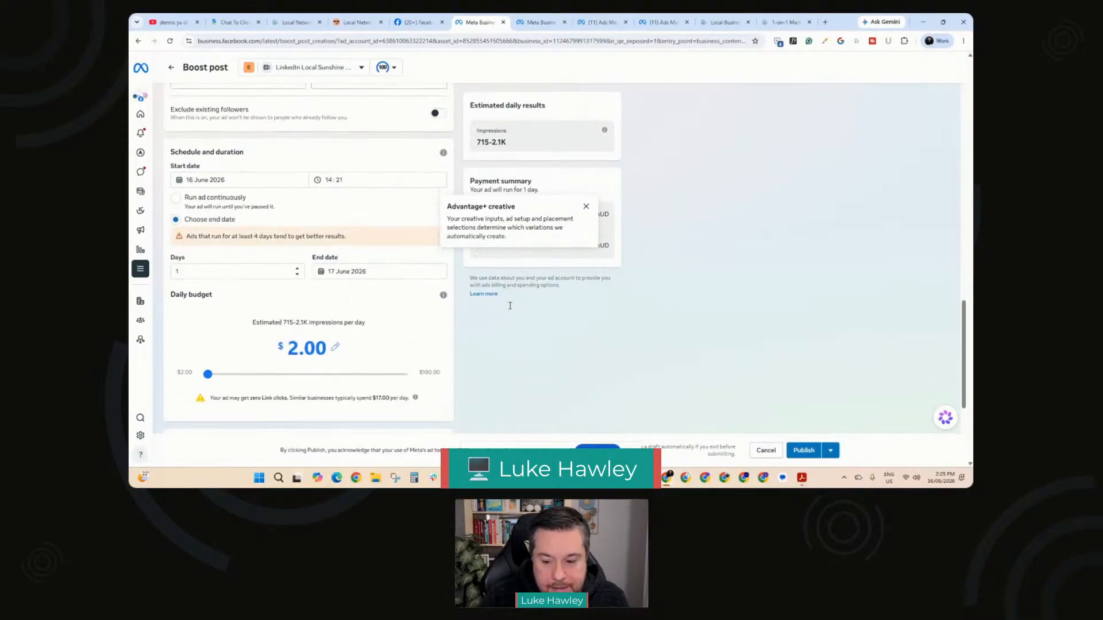
# Step: Publish the boosted post and skip the tax information request
pyautogui.scroll(-3, 510, 306)
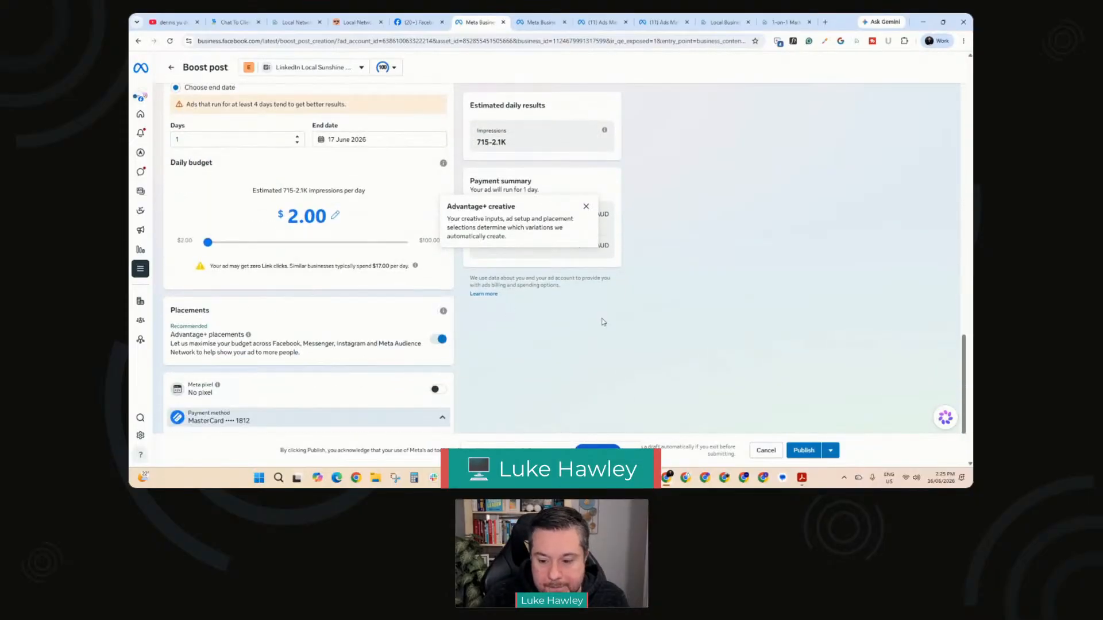
pyautogui.click(804, 451)
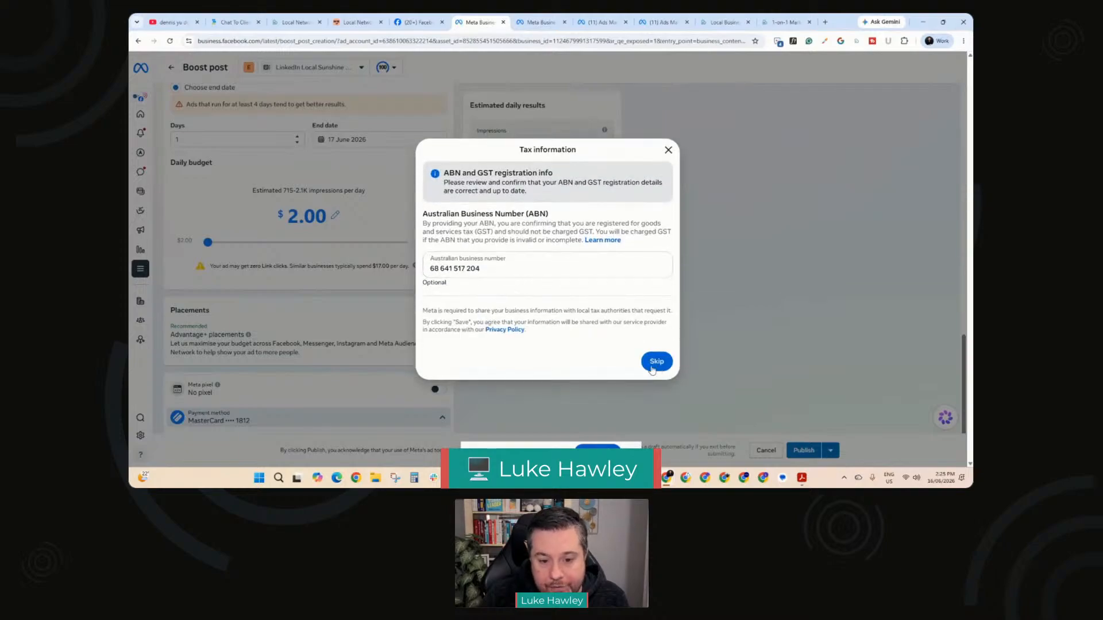
pyautogui.click(655, 360)
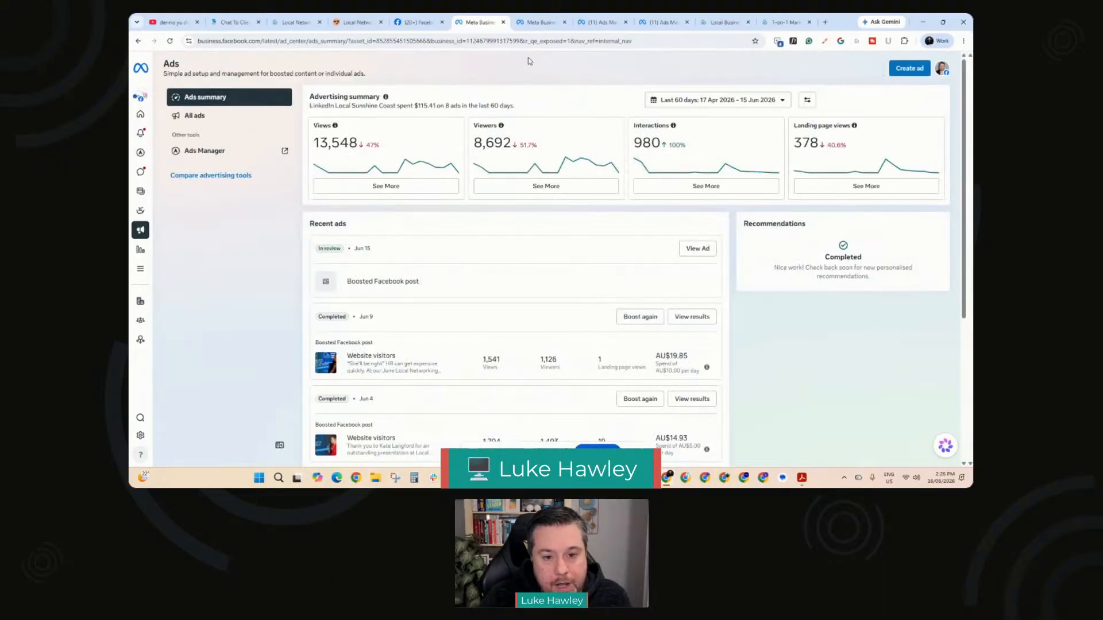
# Step: Switch to Meta Business Suite's home page and open the Ads Manager campaigns list from there
pyautogui.click(540, 23)
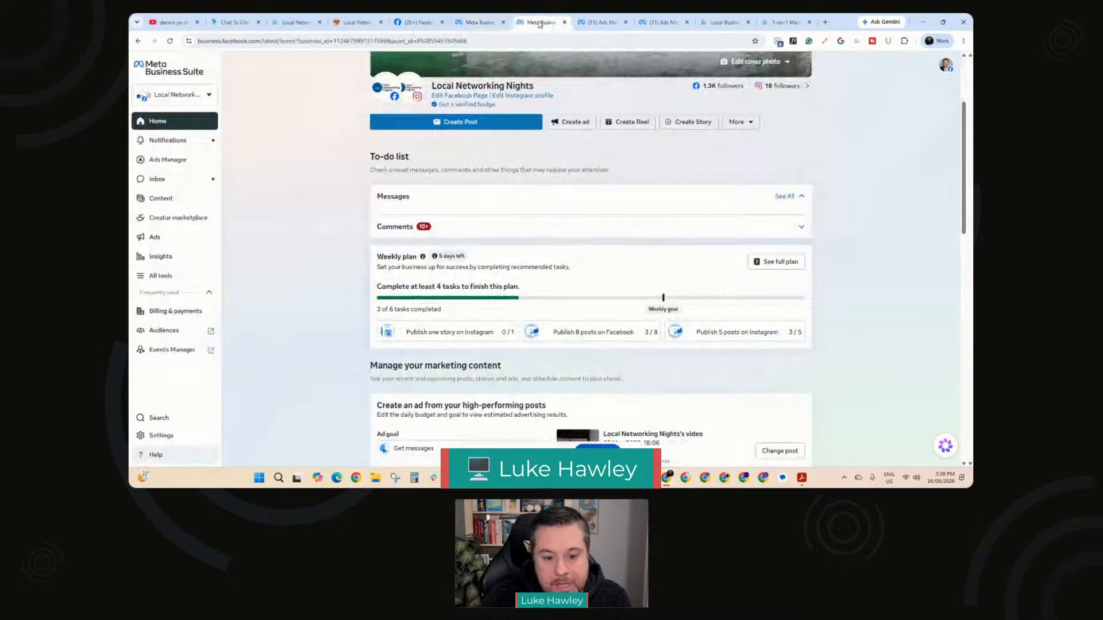
pyautogui.click(582, 24)
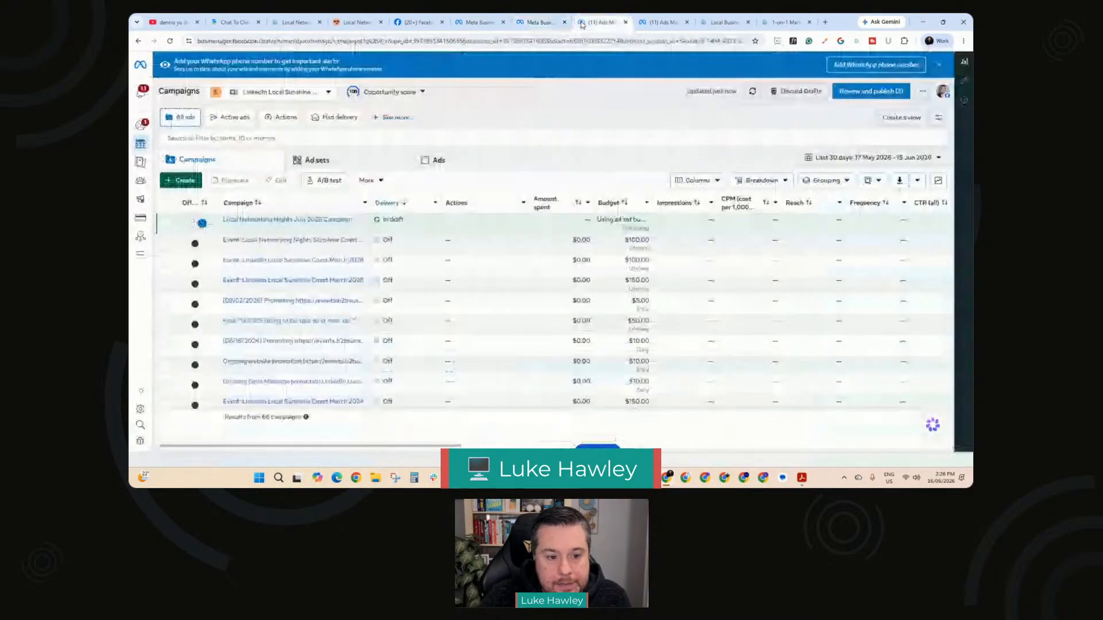
pyautogui.click(540, 22)
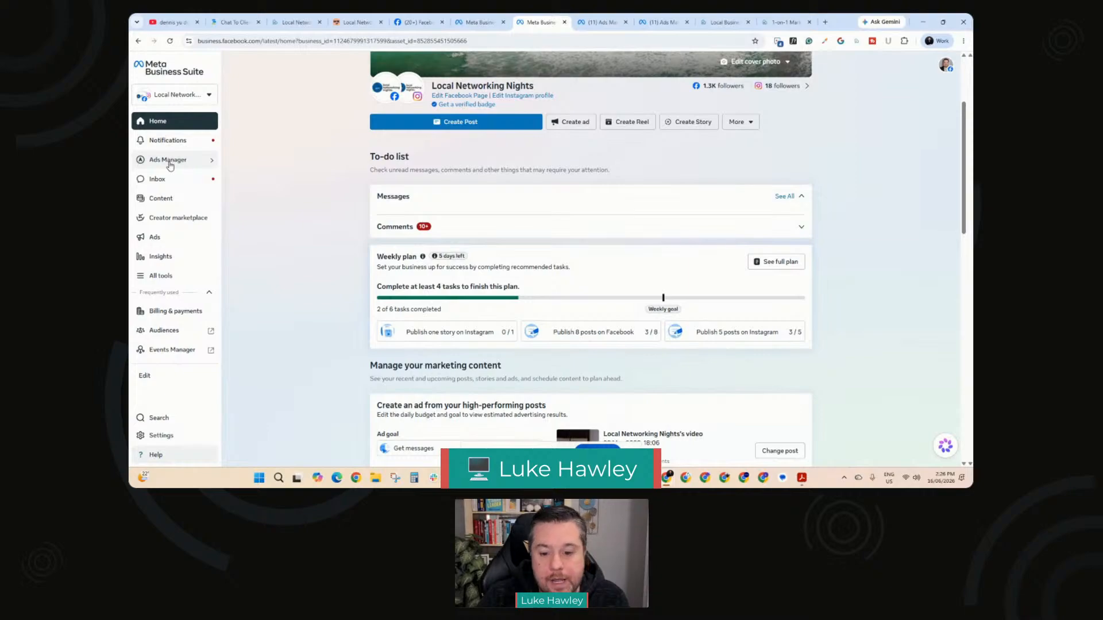
pyautogui.click(211, 161)
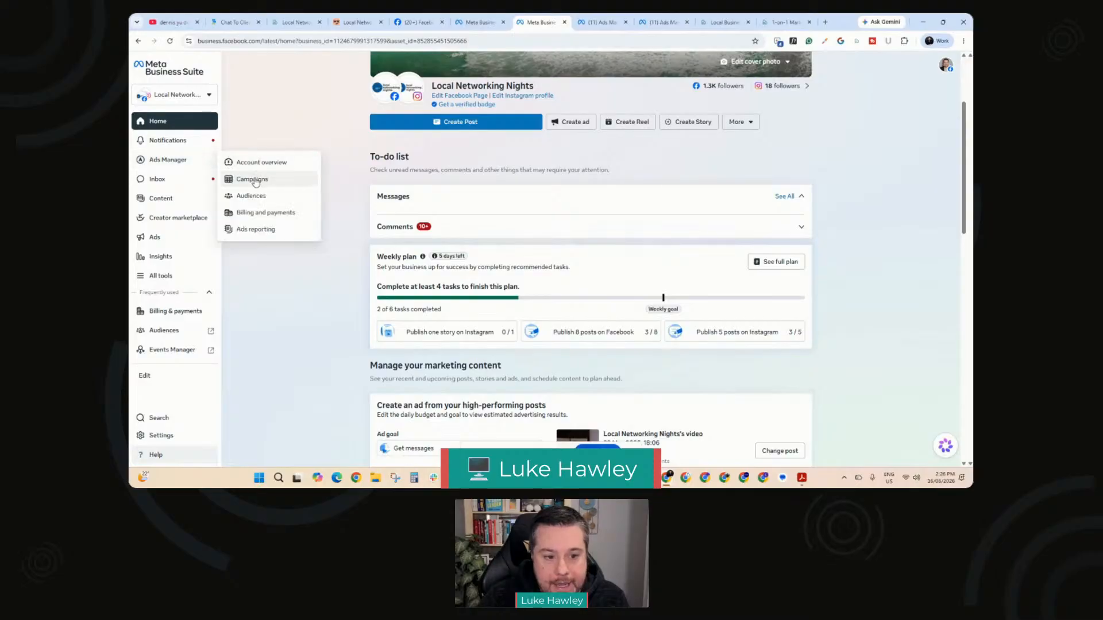
pyautogui.click(256, 181)
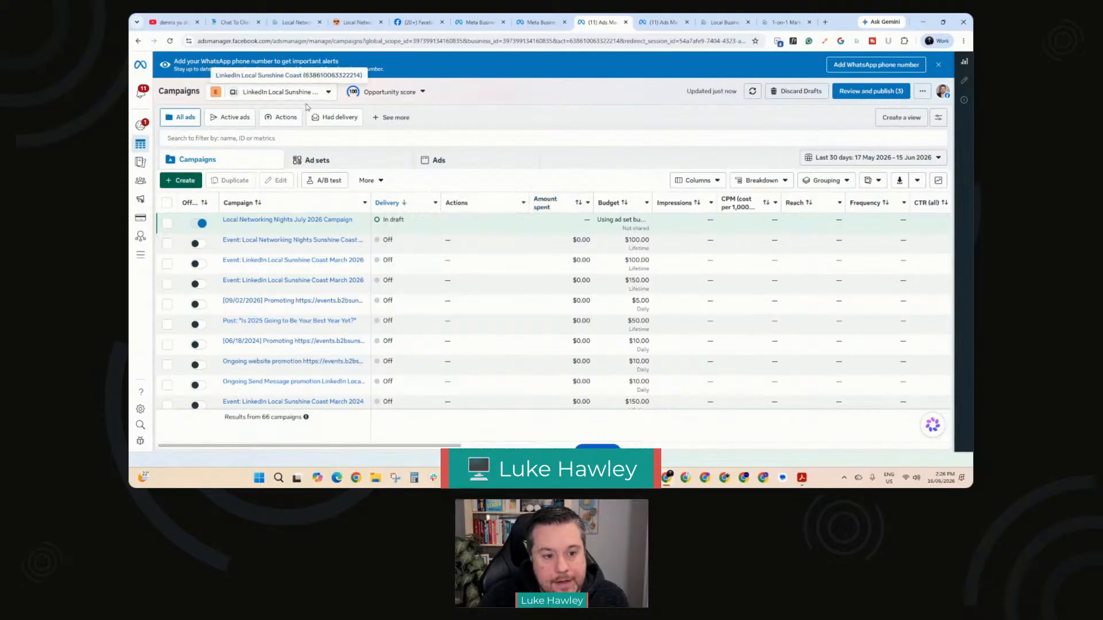
# Step: Start creating a new auction campaign and choose Traffic as its objective
pyautogui.click(174, 180)
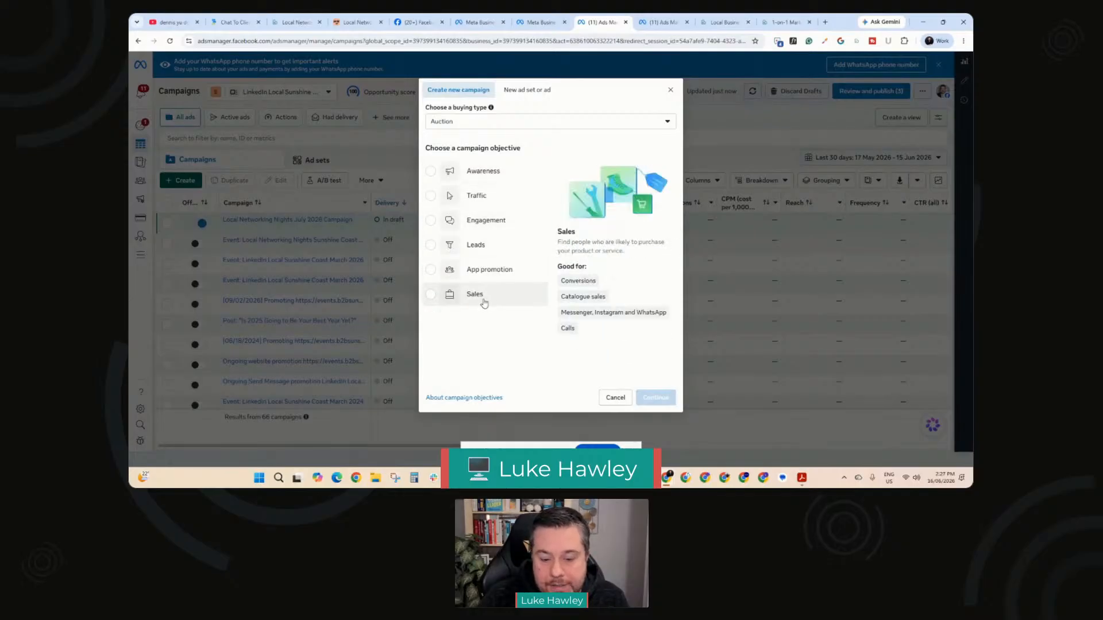
pyautogui.click(430, 198)
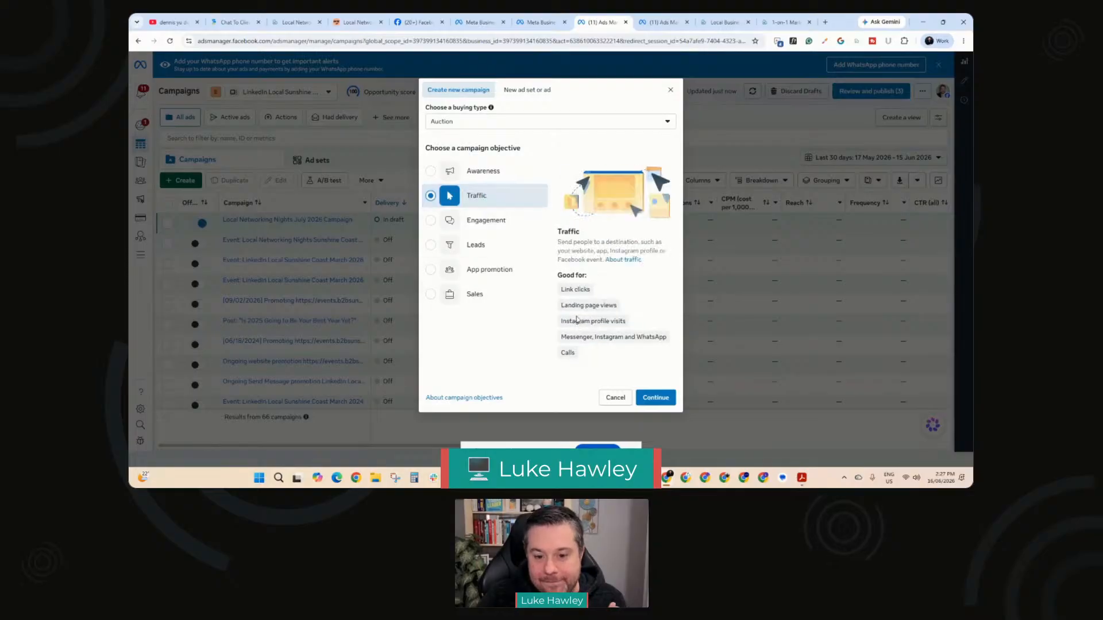
pyautogui.moveTo(619, 335)
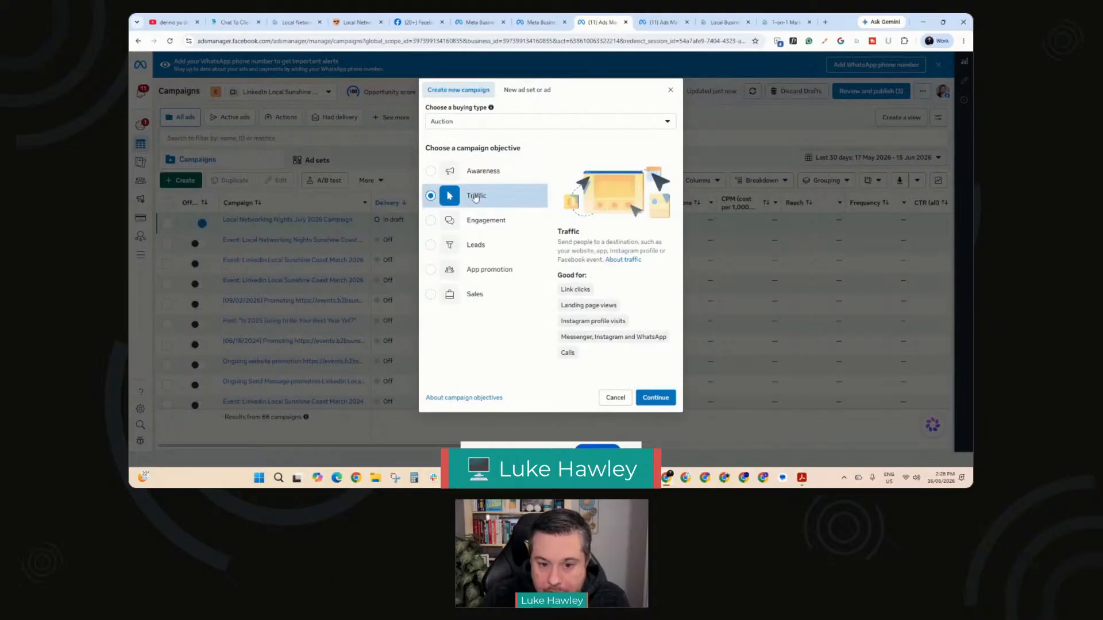
# Step: Use the tailored web traffic setup and name the campaign with the event page's title, Local Networking Nights Sunshine Coast July 2026
pyautogui.click(640, 398)
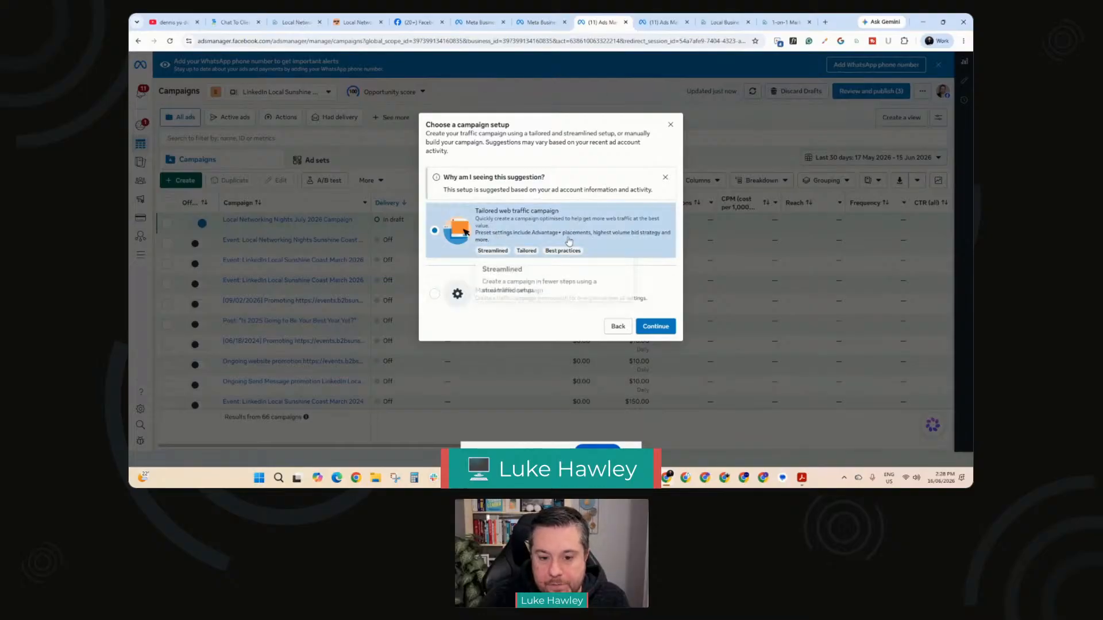
pyautogui.click(658, 332)
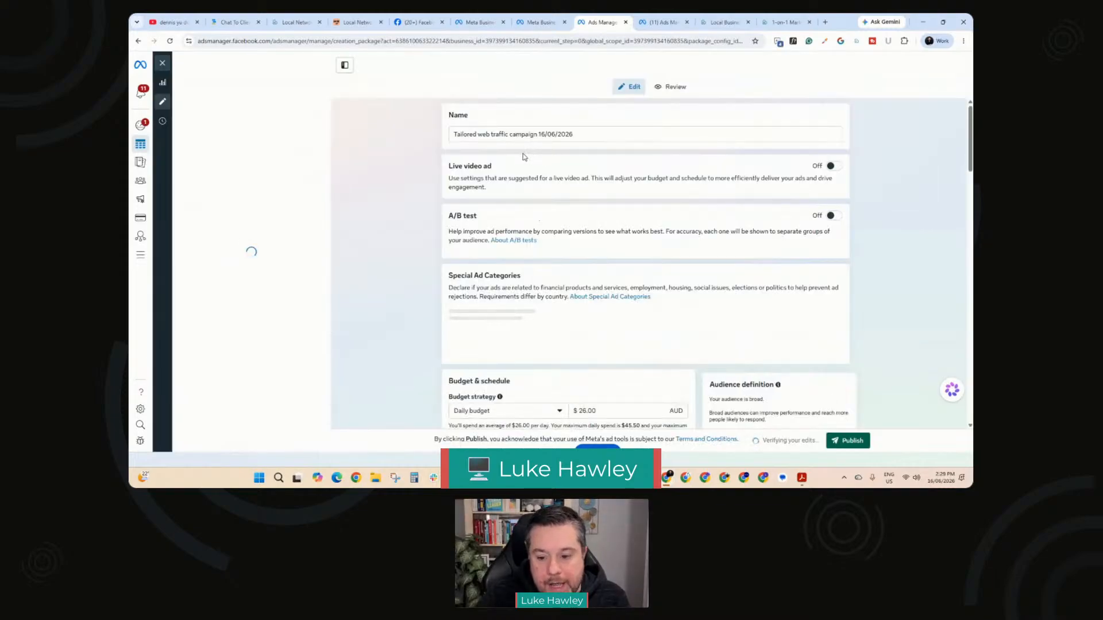
pyautogui.click(356, 22)
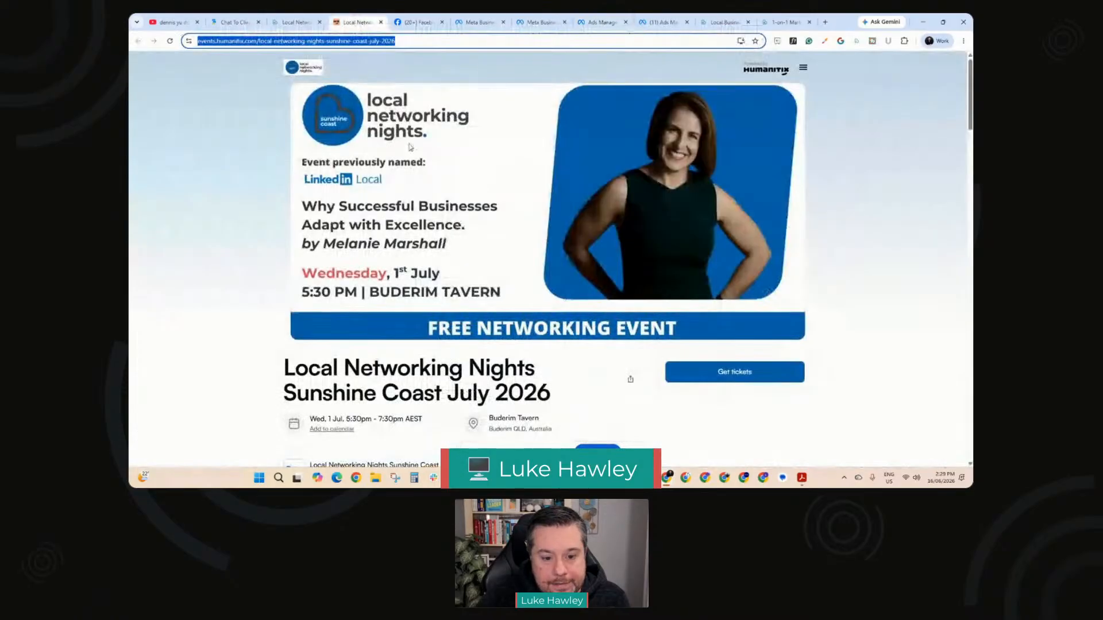
pyautogui.moveTo(552, 399); pyautogui.dragTo(277, 375)
pyautogui.hotkey('ctrl', 'c')
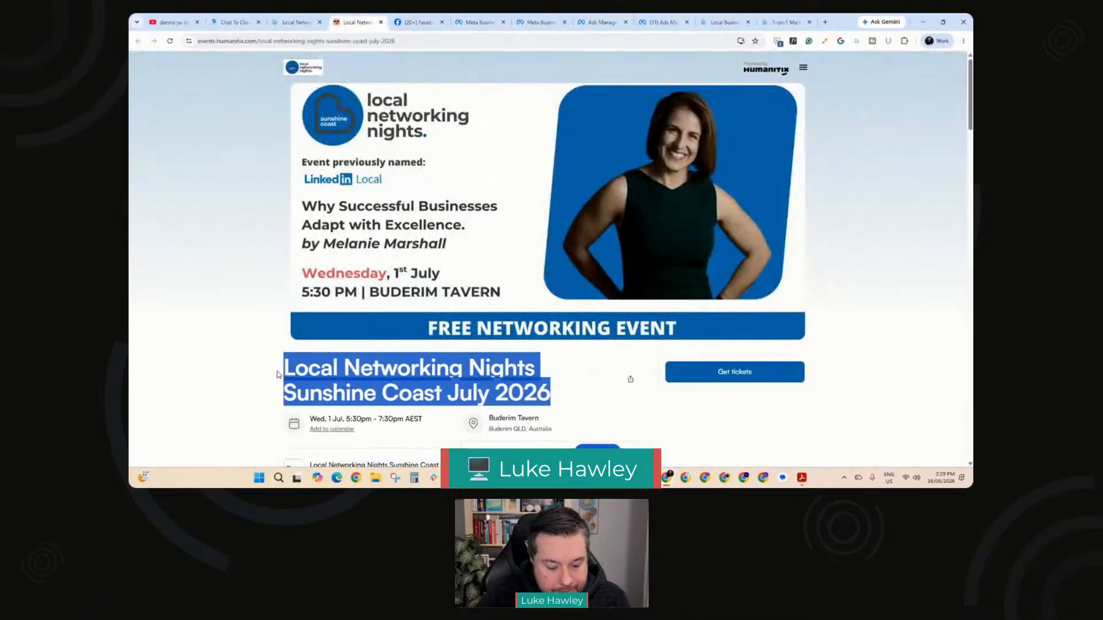
pyautogui.click(540, 22)
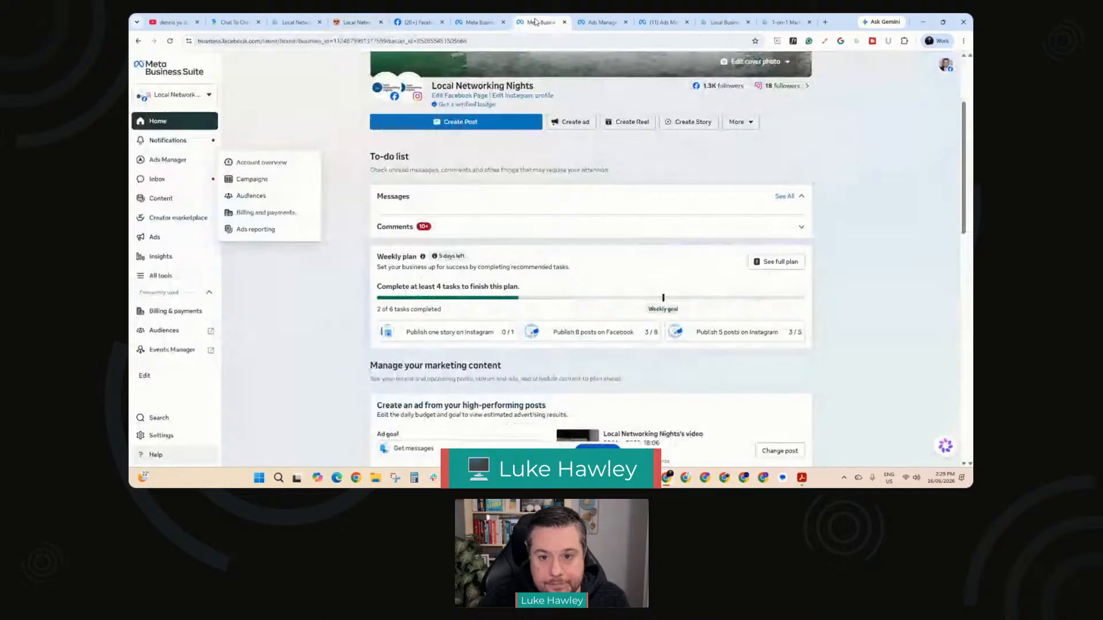
pyautogui.click(594, 22)
pyautogui.moveTo(580, 217); pyautogui.dragTo(442, 218)
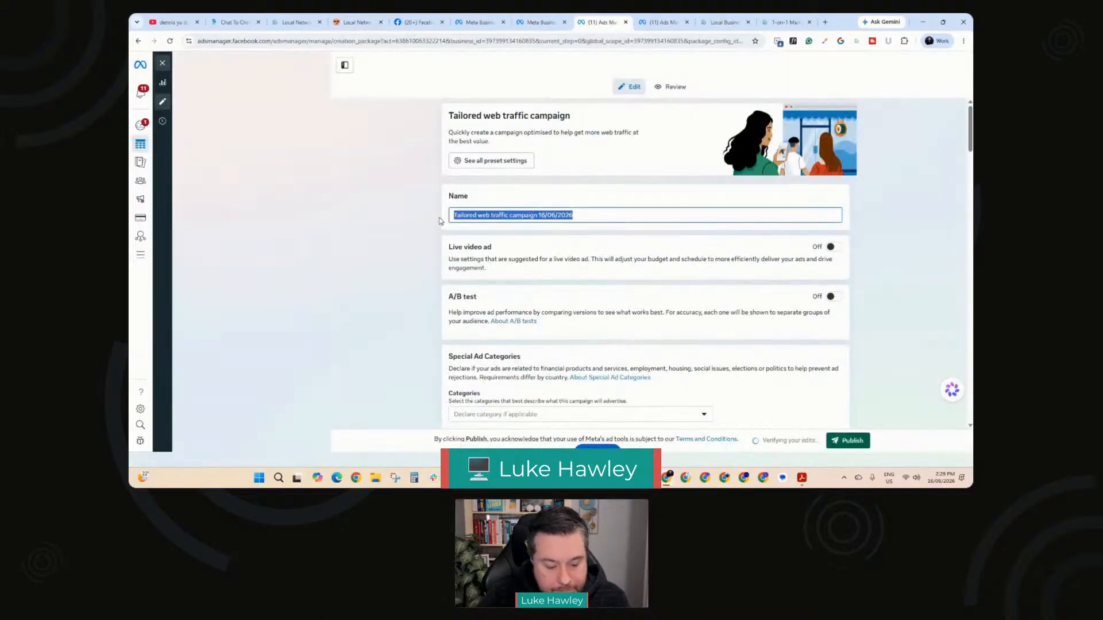
pyautogui.hotkey('ctrl', 'v')
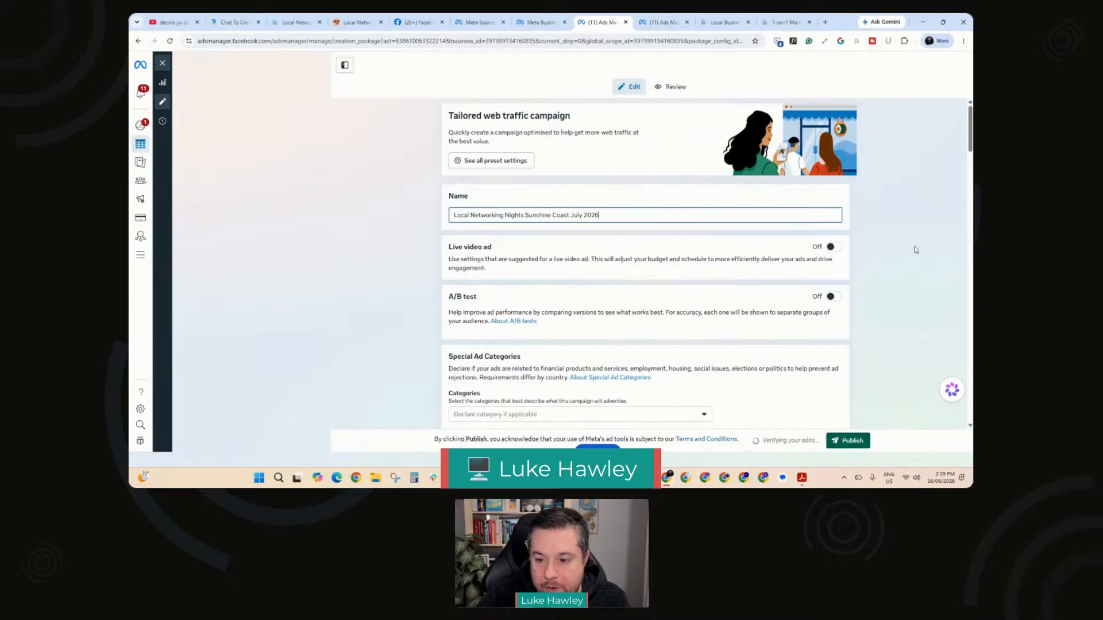
pyautogui.click(437, 275)
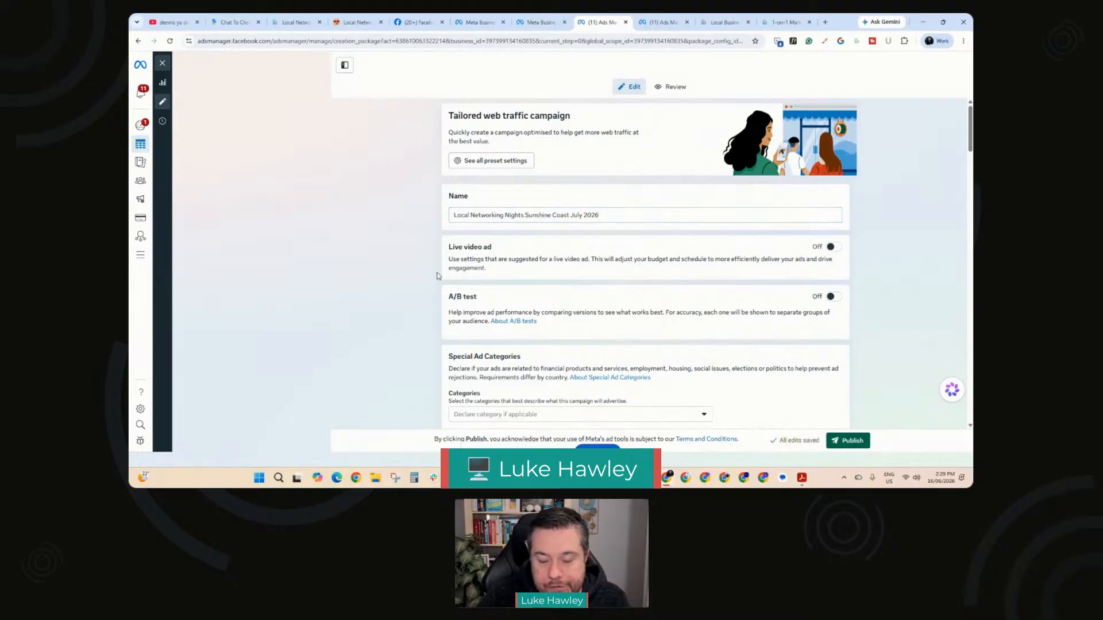
# Step: Set the campaign's daily budget to 10 AUD
pyautogui.scroll(-2, 505, 268)
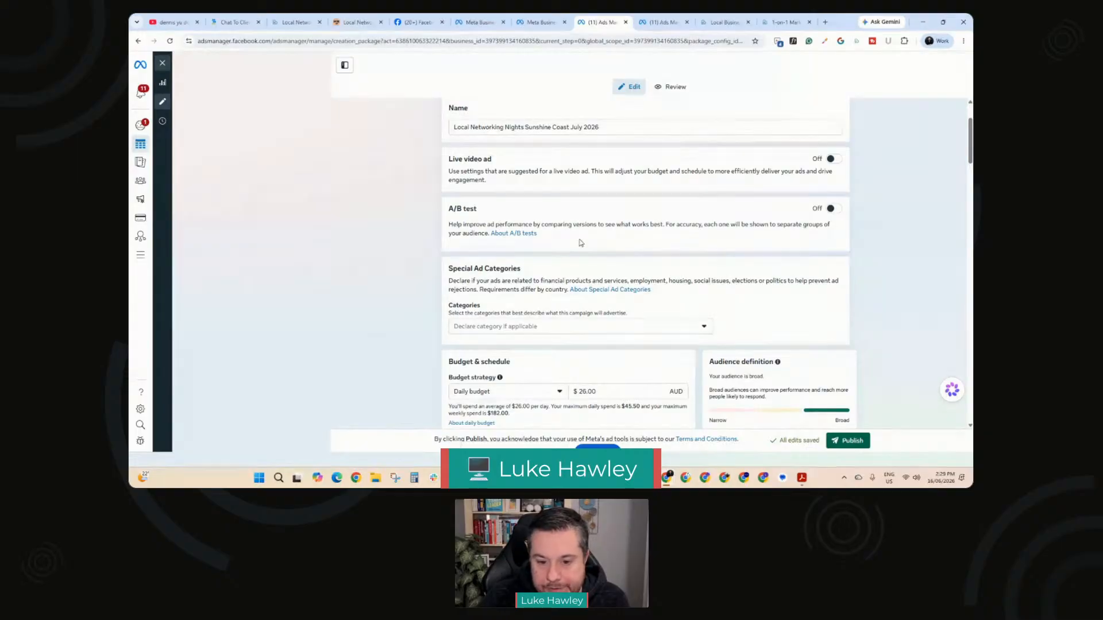
pyautogui.scroll(-2, 580, 243)
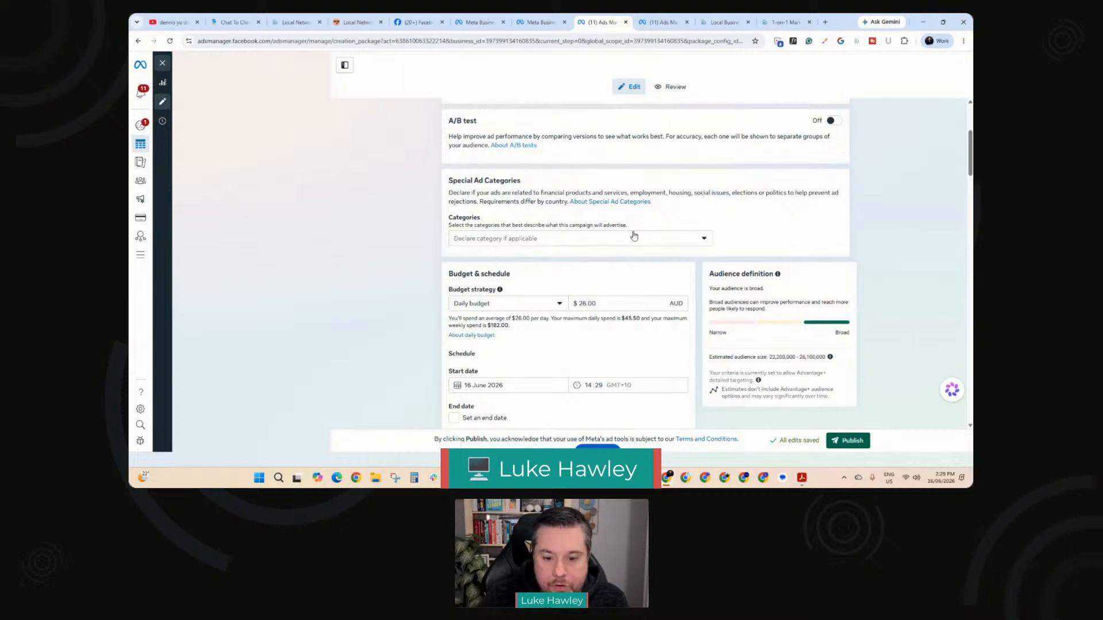
pyautogui.scroll(-1, 578, 236)
pyautogui.scroll(-1, 578, 236)
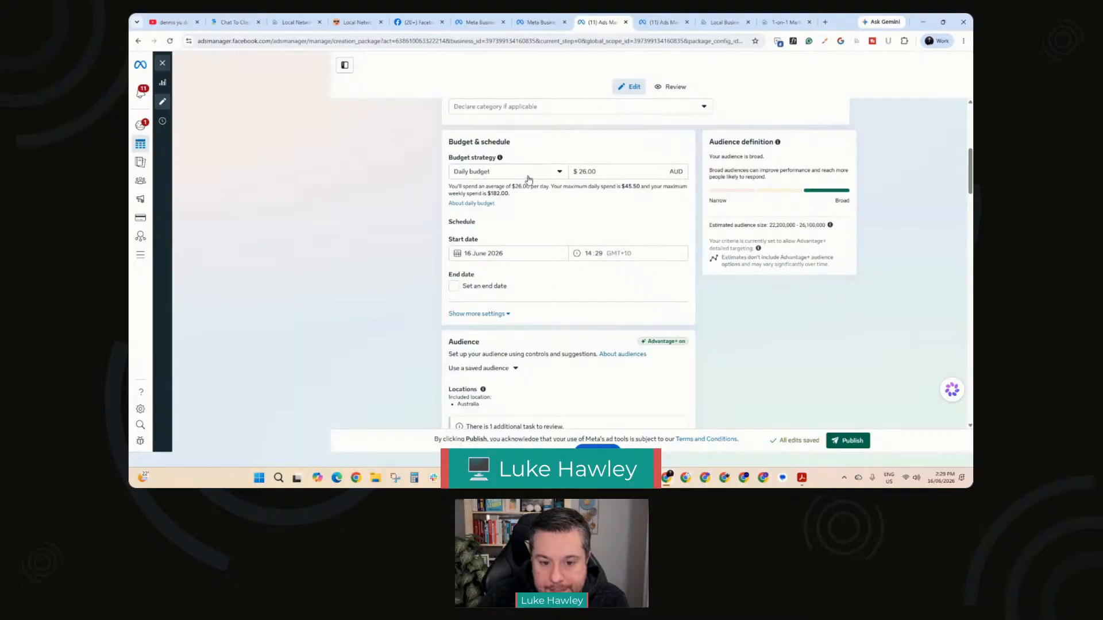
pyautogui.click(587, 171)
pyautogui.doubleClick(581, 172)
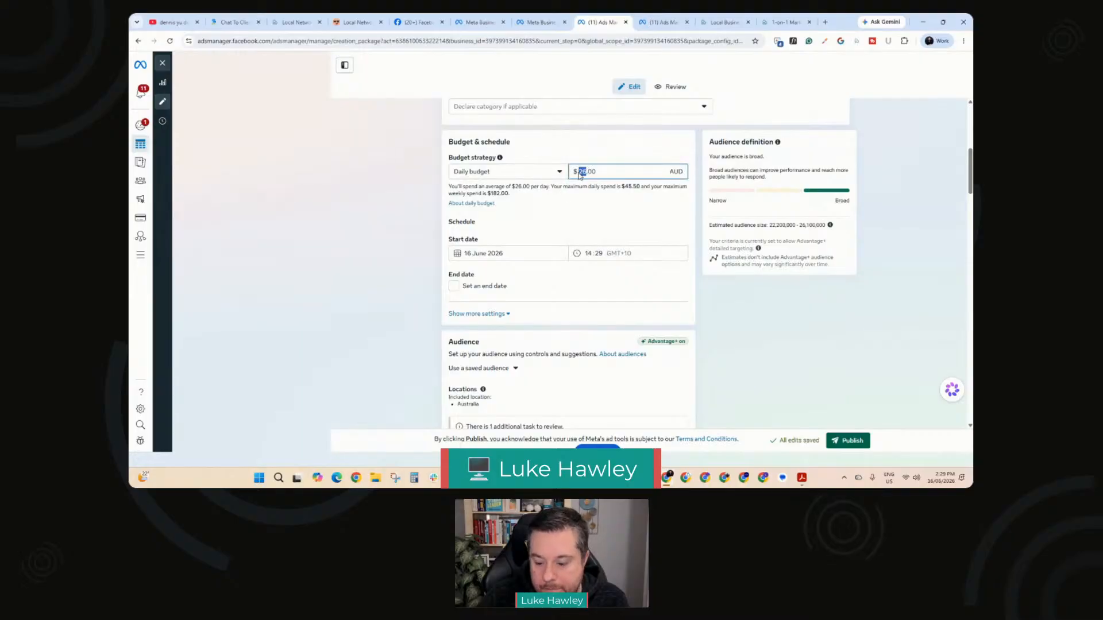
pyautogui.write('10')
pyautogui.click(413, 220)
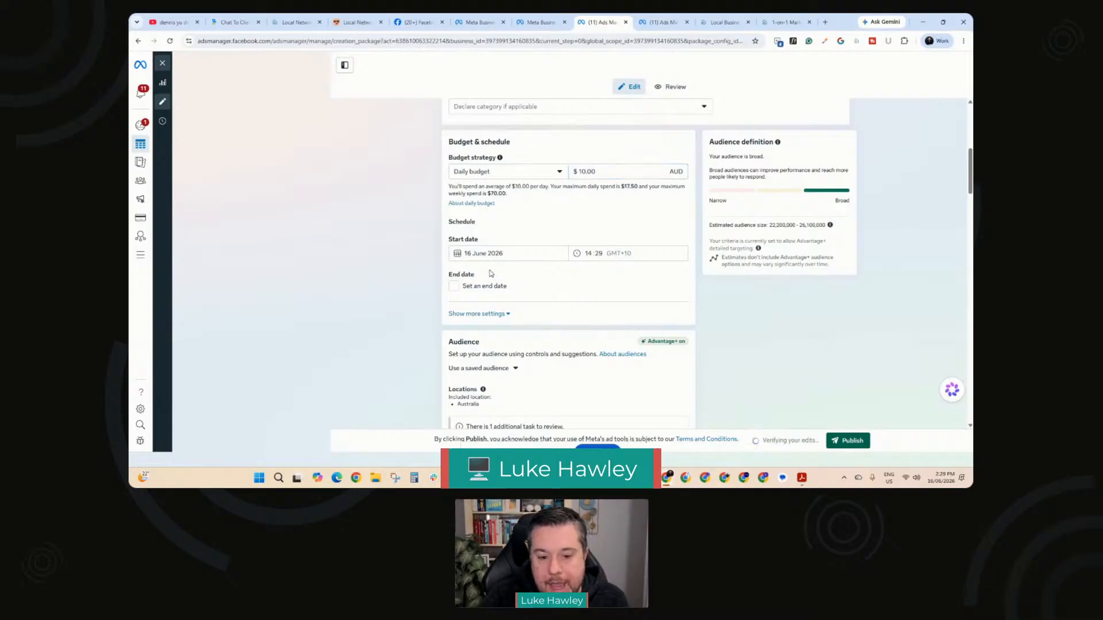
# Step: Give the campaign schedule an end date of 30 June 2026 at 20:00
pyautogui.click(454, 287)
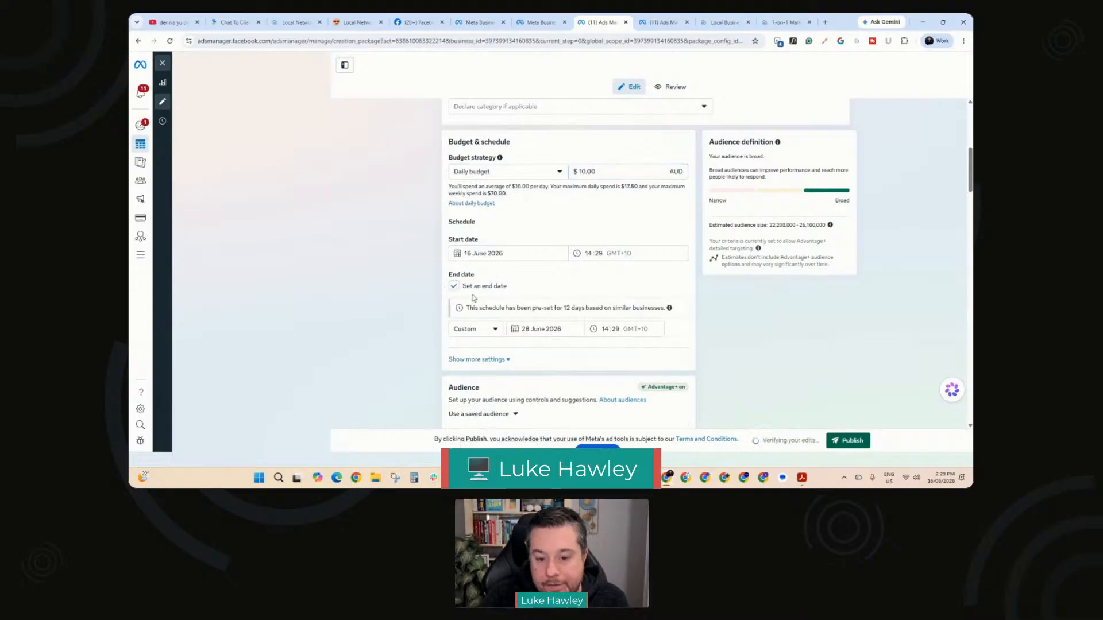
pyautogui.click(526, 331)
pyautogui.click(548, 429)
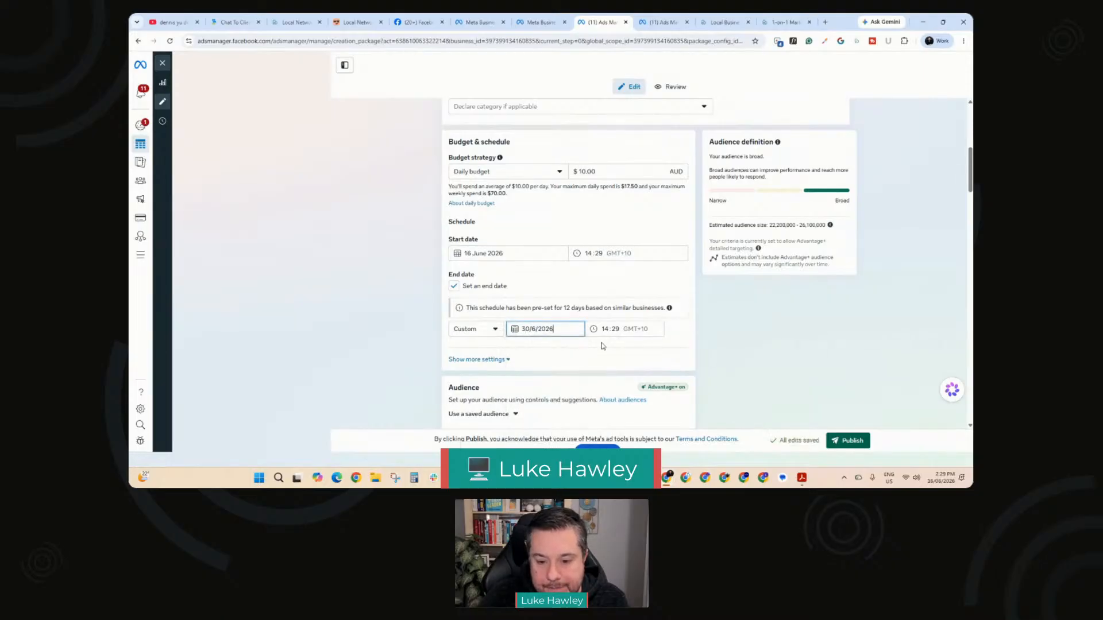
pyautogui.click(604, 306)
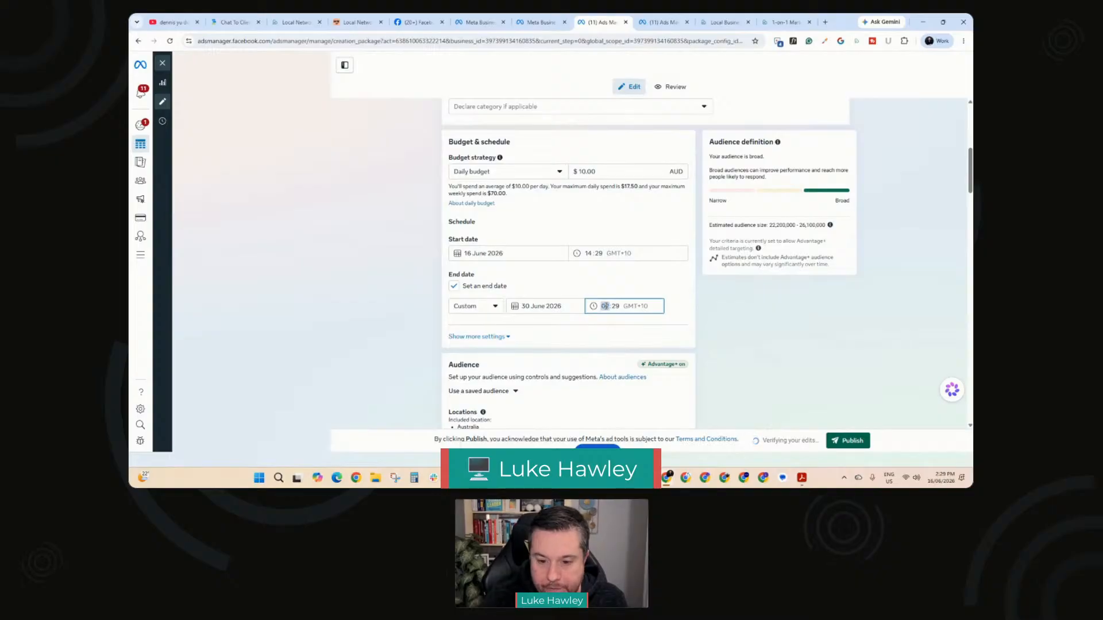
pyautogui.write('2000')
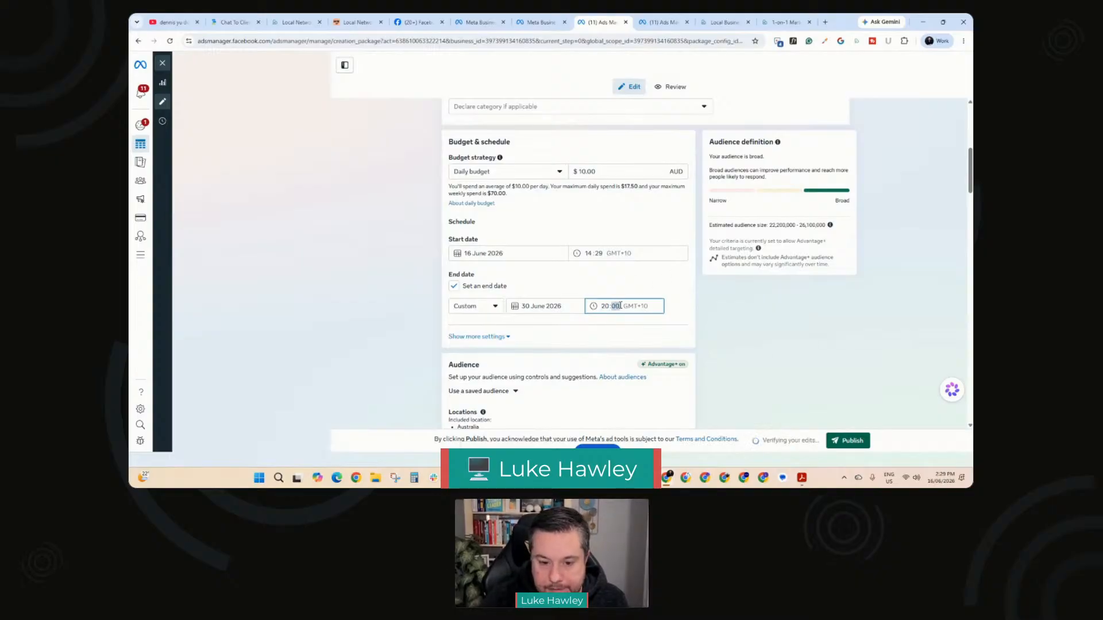
pyautogui.click(402, 270)
# Step: Apply the saved audience Local Networking Nights to the campaign
pyautogui.scroll(-1, 403, 270)
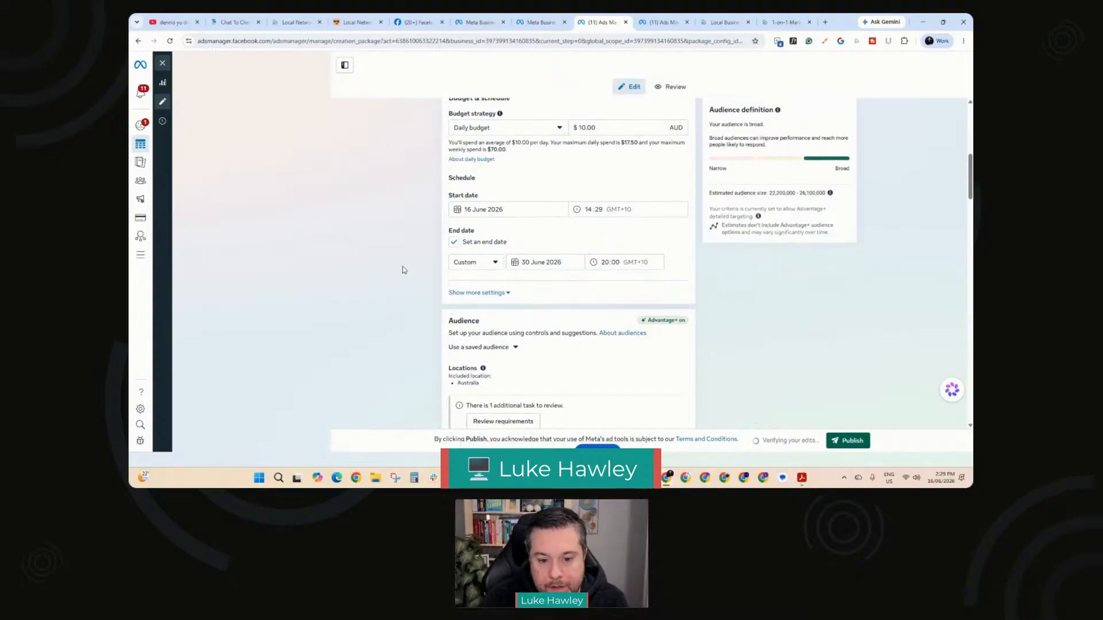
pyautogui.scroll(-3, 403, 270)
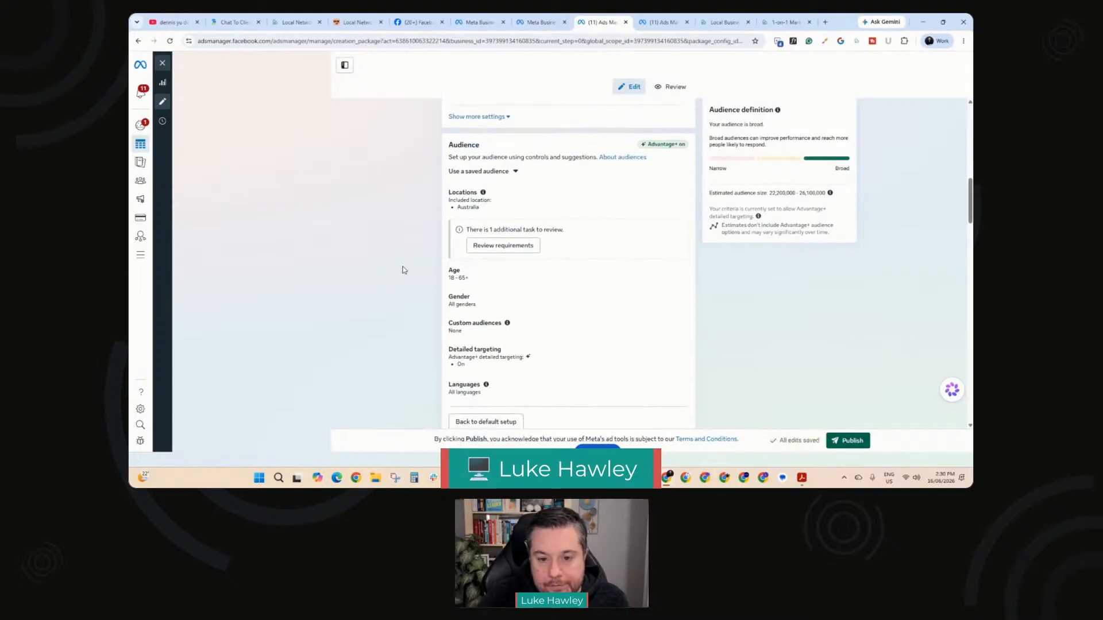
pyautogui.scroll(-1, 403, 270)
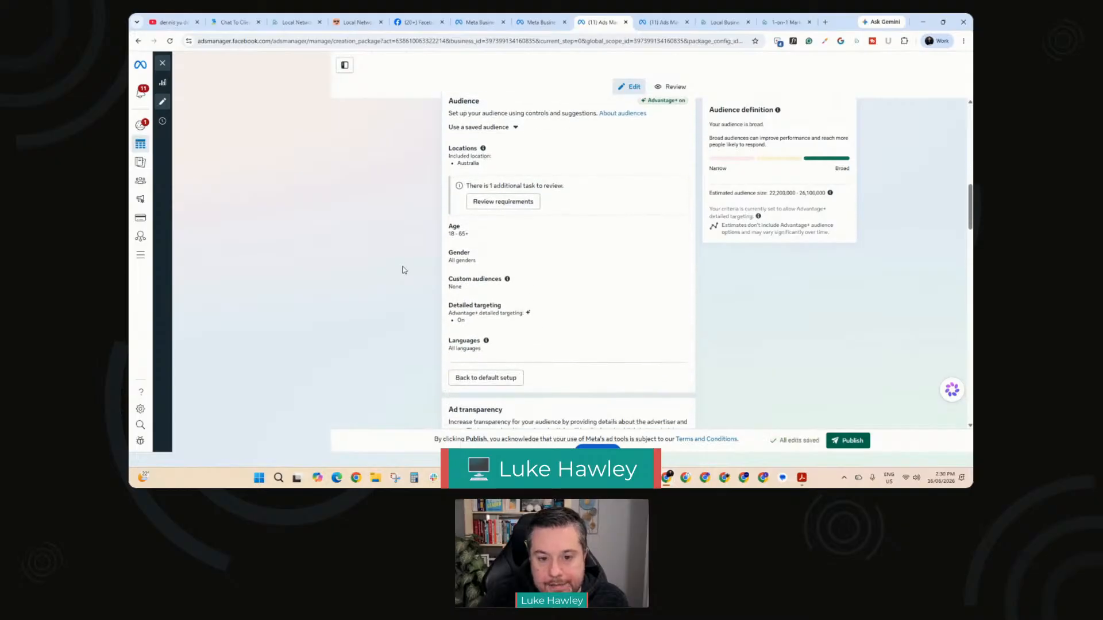
pyautogui.click(516, 129)
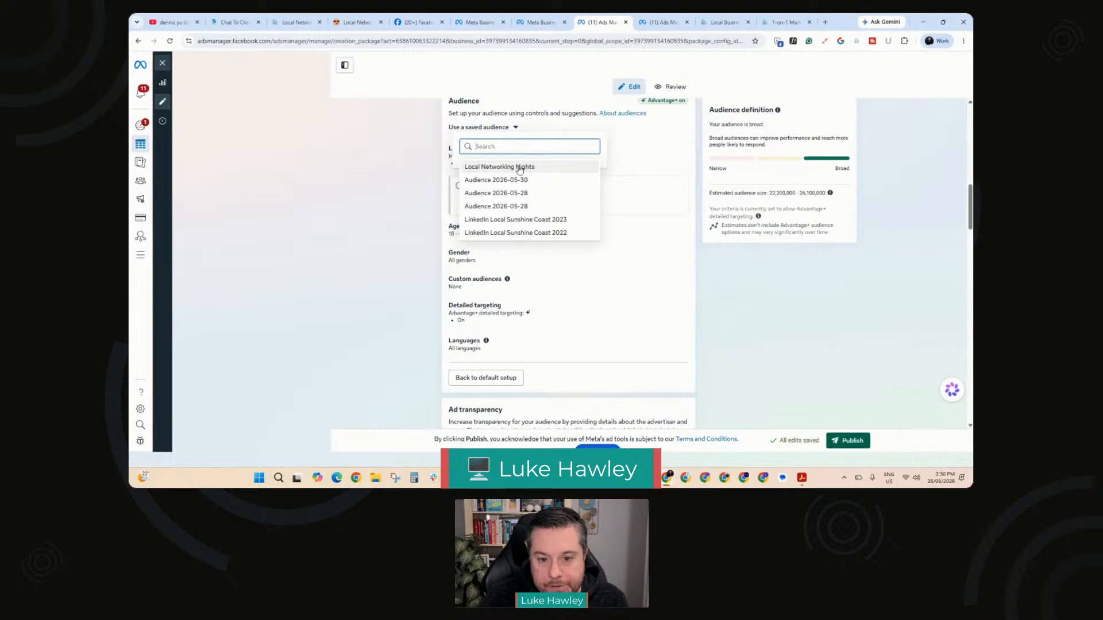
pyautogui.click(519, 167)
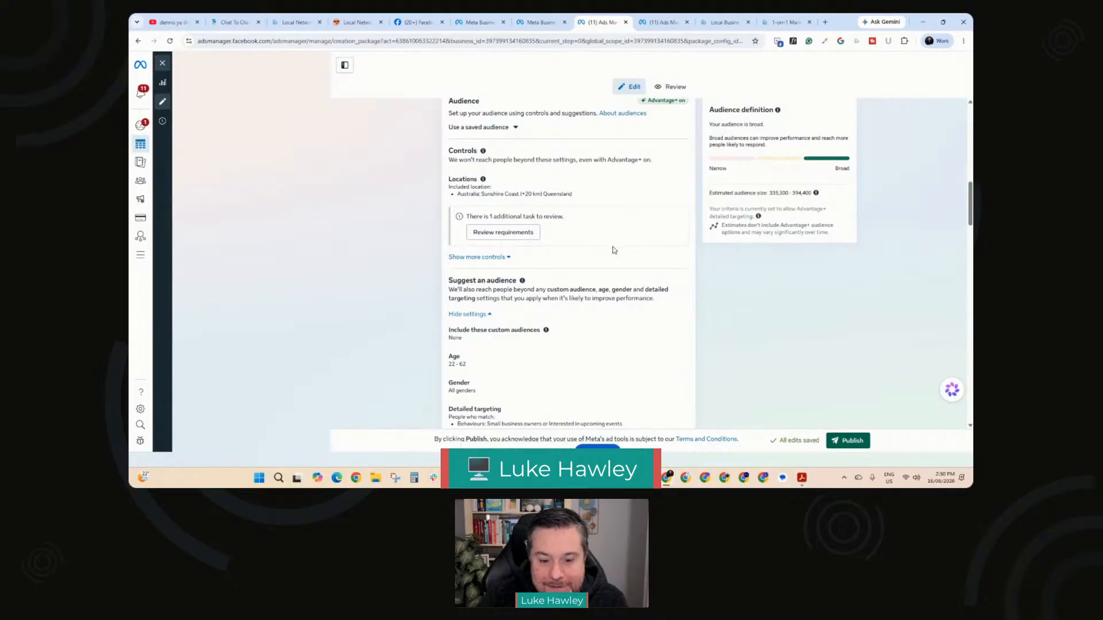
# Step: Further limit the audience by switching from the broad setup to Reach a limited audience
pyautogui.scroll(-3, 614, 248)
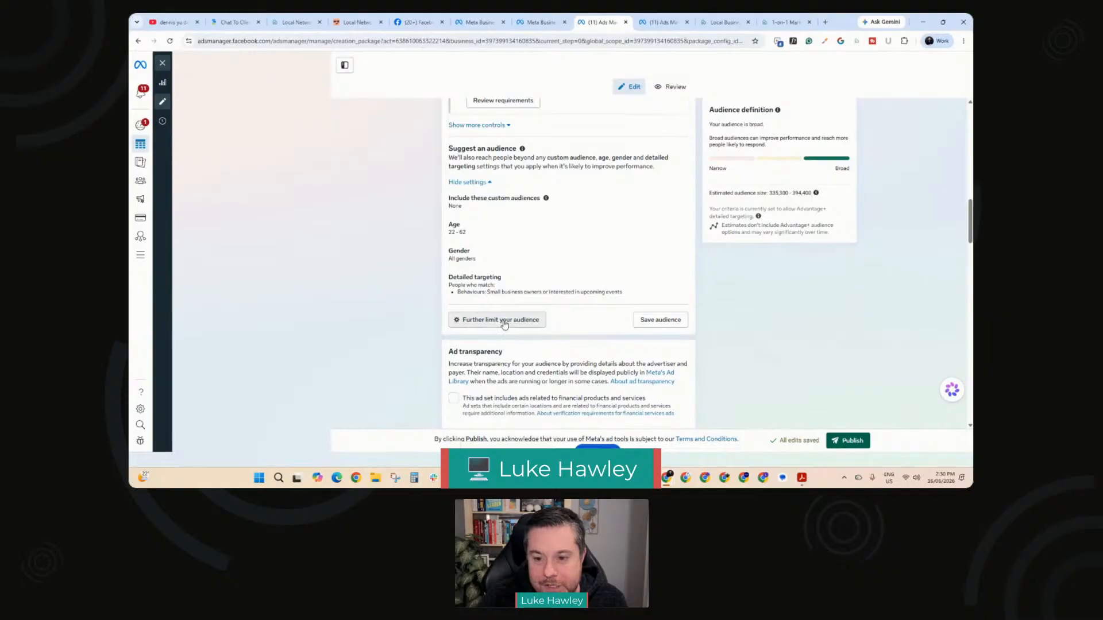
pyautogui.click(504, 322)
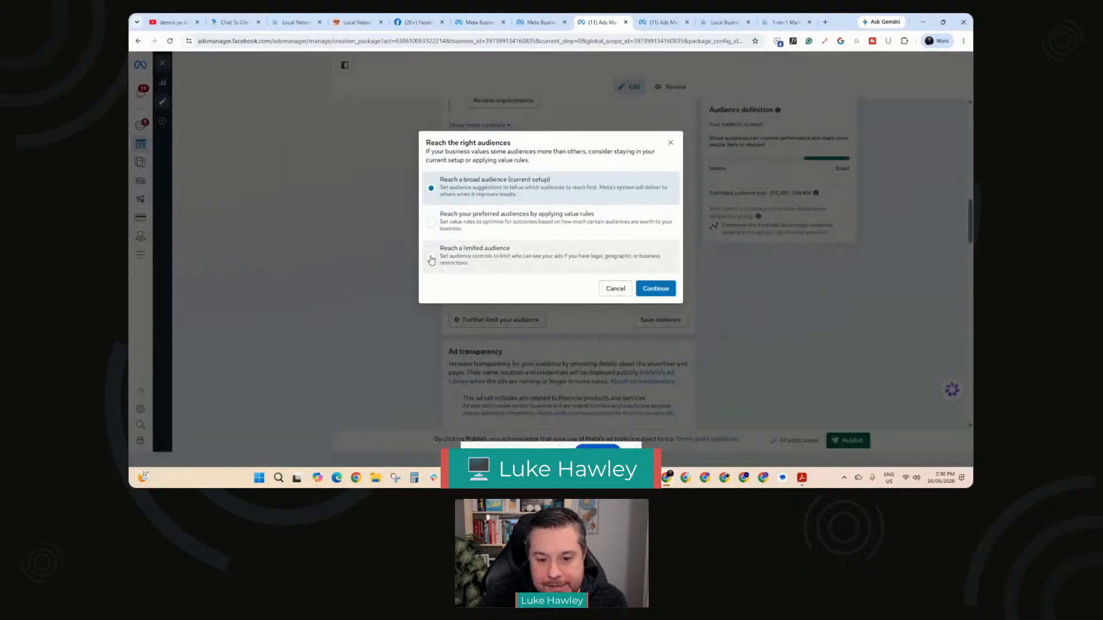
pyautogui.click(432, 261)
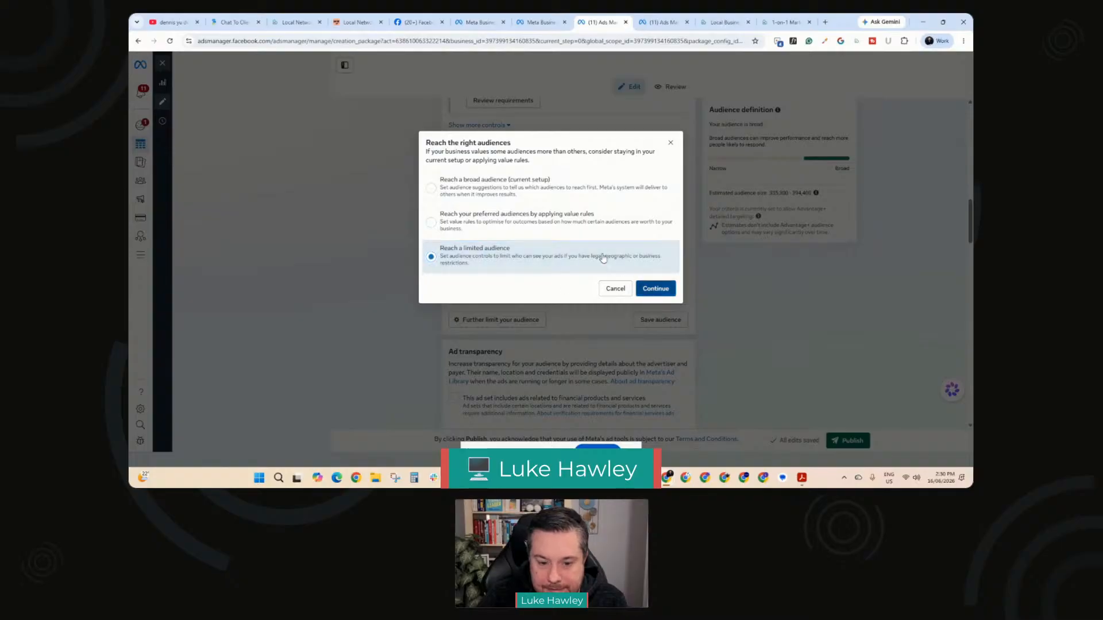
pyautogui.click(653, 288)
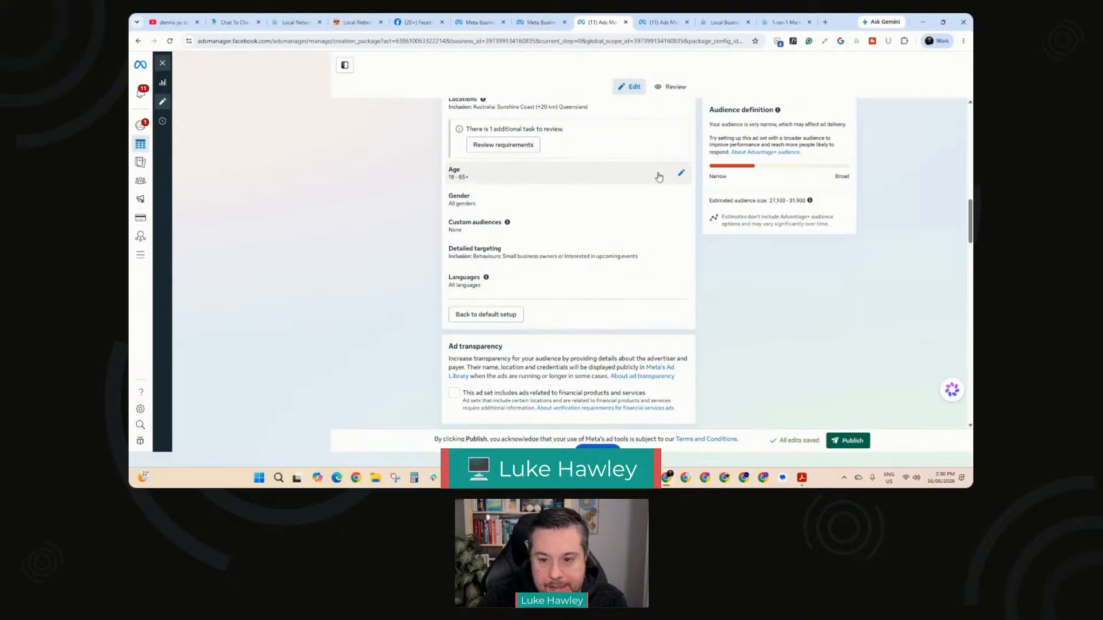
# Step: Restrict the audience's age range to 22 to 62
pyautogui.click(681, 175)
pyautogui.click(489, 192)
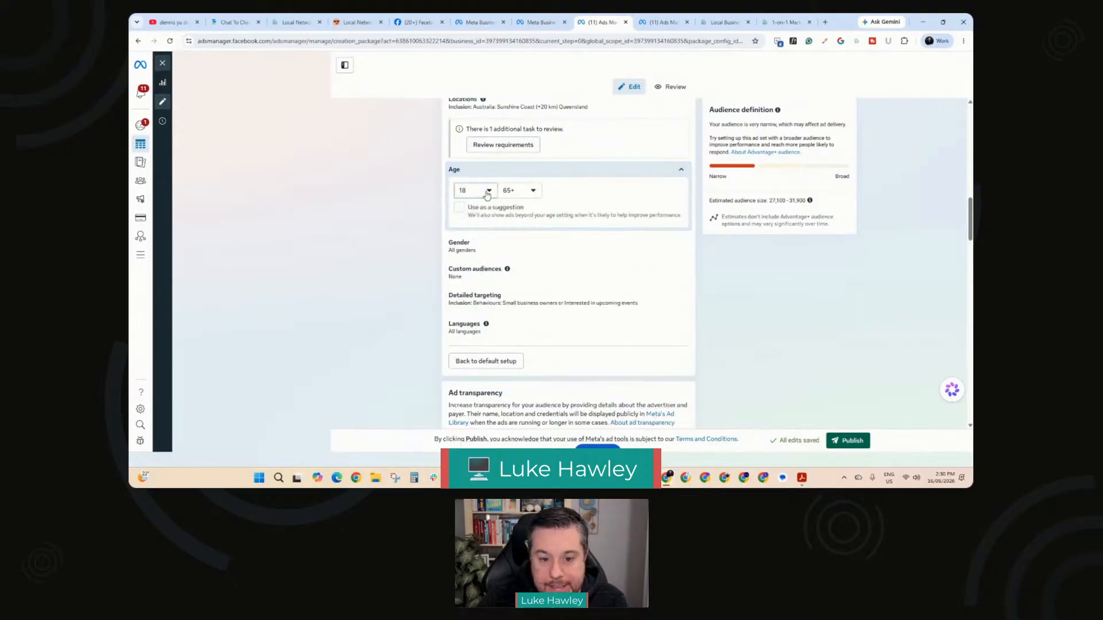
pyautogui.scroll(-3, 475, 278)
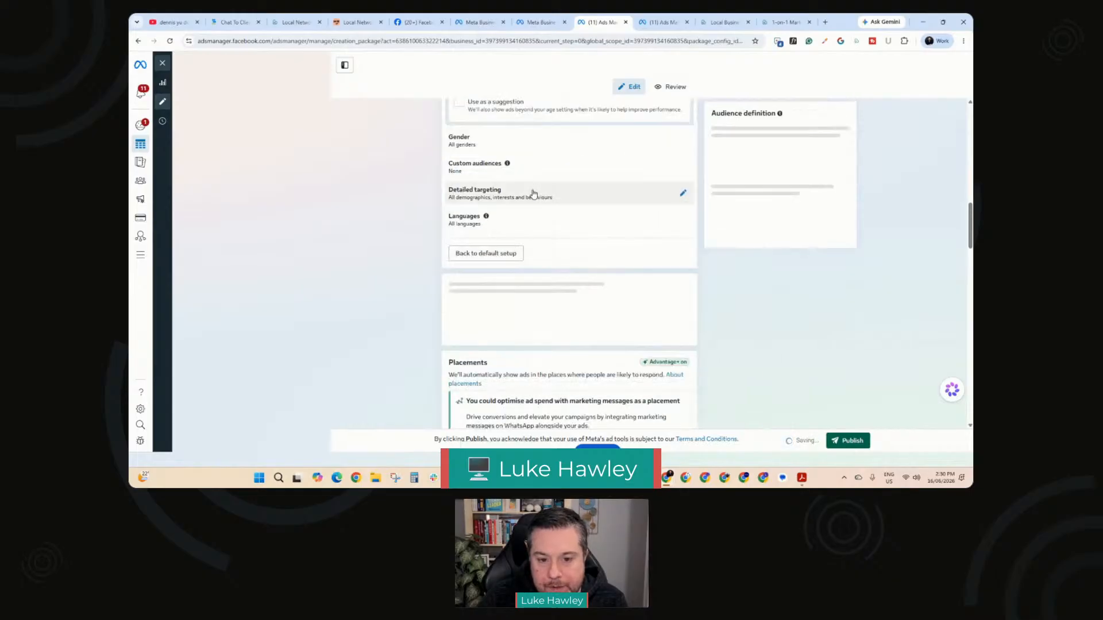
pyautogui.click(536, 223)
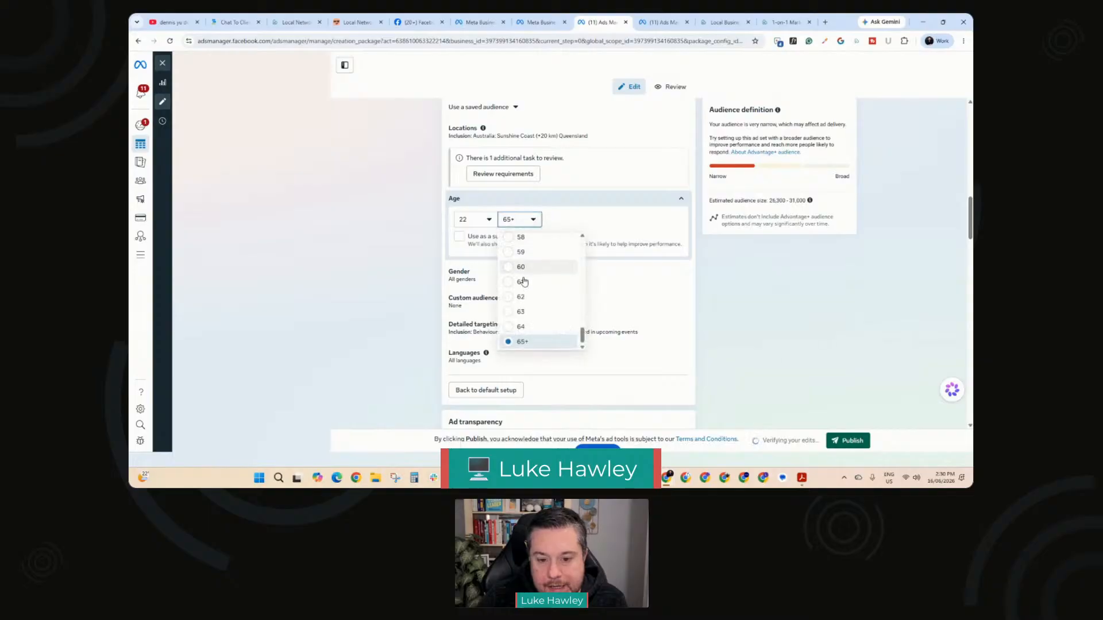
pyautogui.click(520, 297)
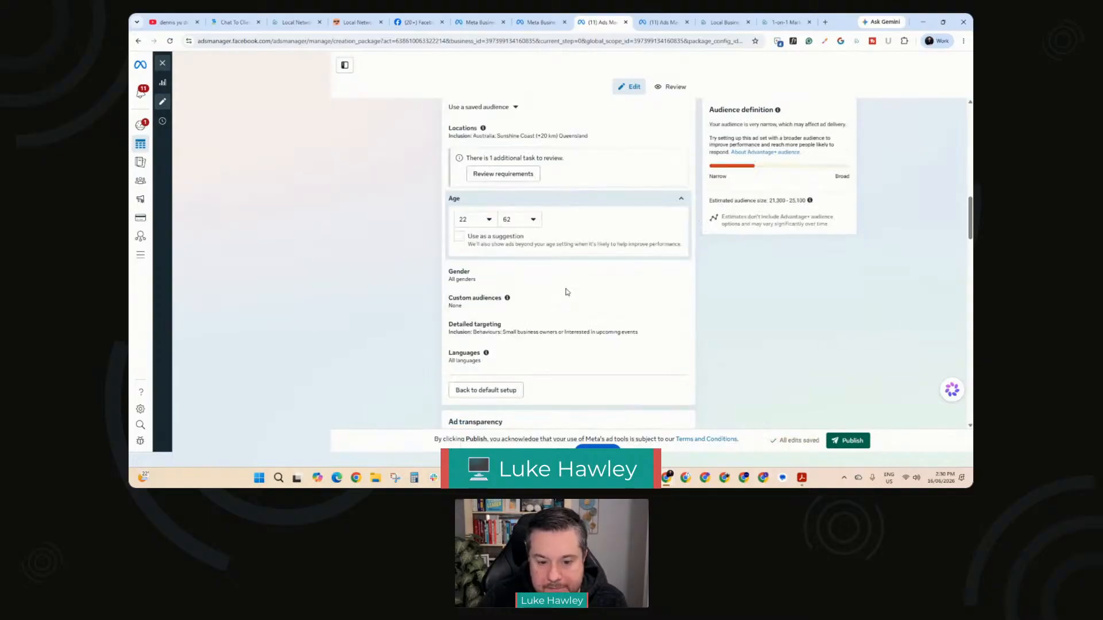
# Step: Set the ad's Facebook Page identity to Local Networking Nights from the Buy Local Sunshine Coast group
pyautogui.scroll(-2, 567, 290)
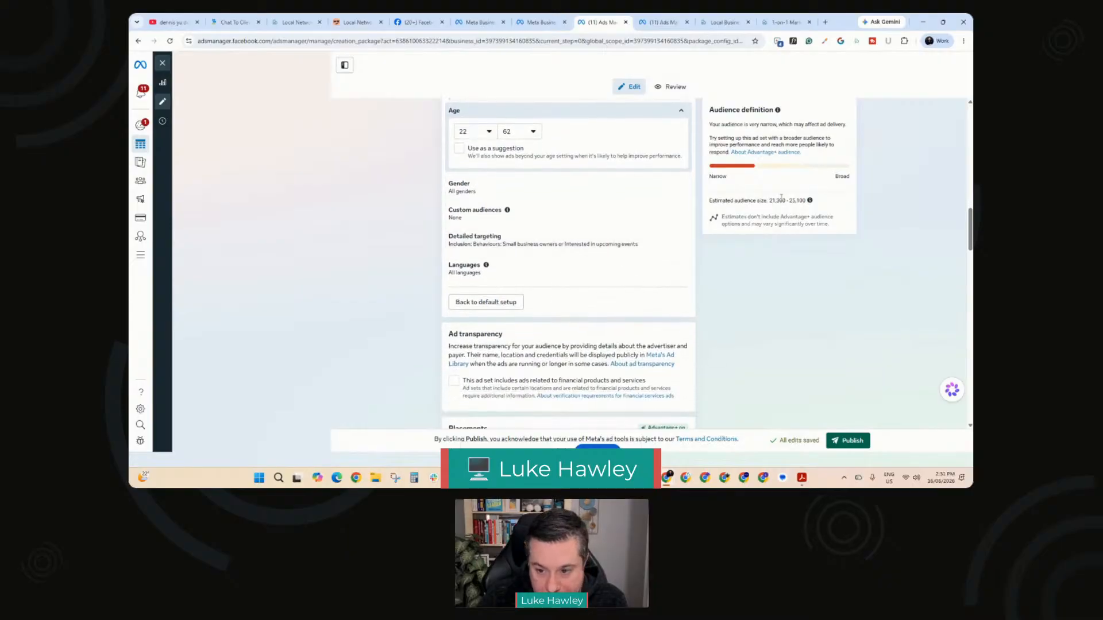
pyautogui.scroll(-5, 575, 262)
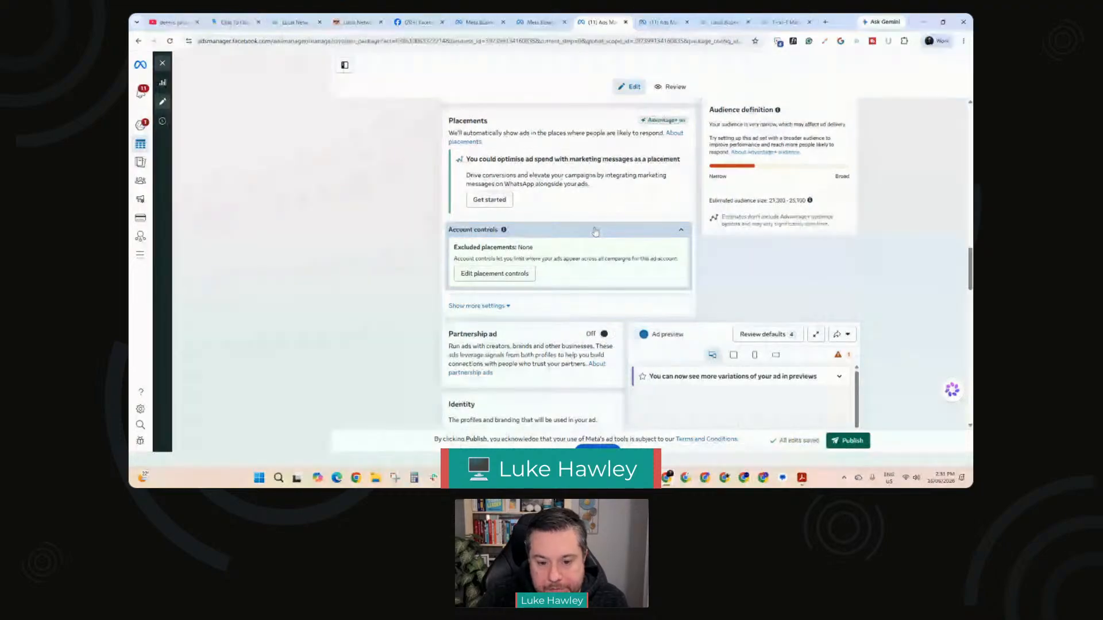
pyautogui.scroll(-1, 595, 231)
pyautogui.scroll(-2, 595, 231)
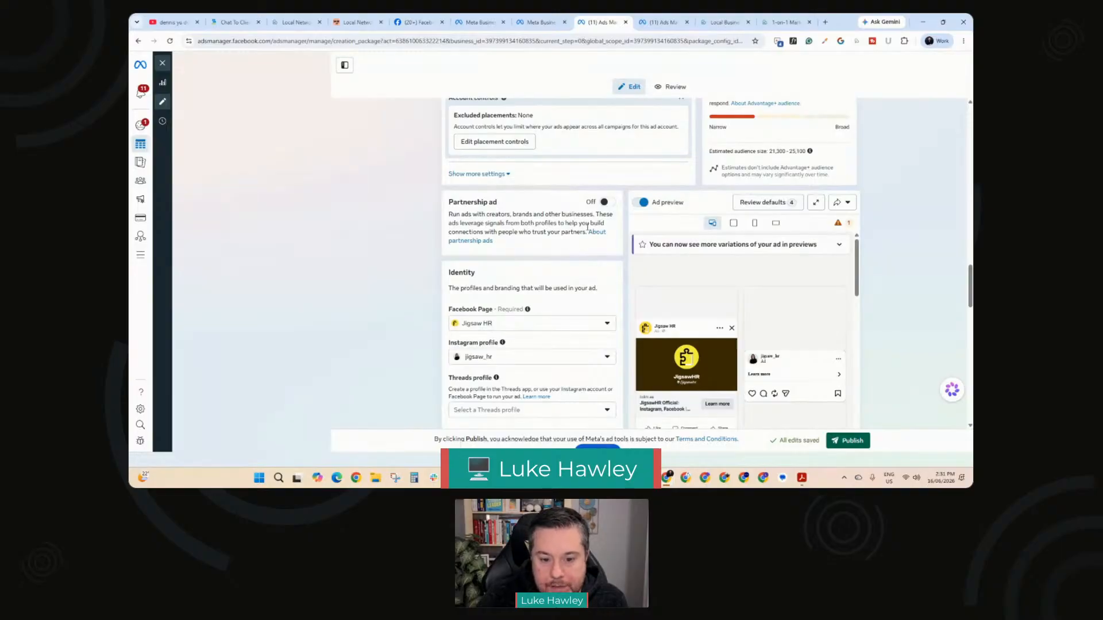
pyautogui.scroll(-1, 587, 229)
pyautogui.click(599, 280)
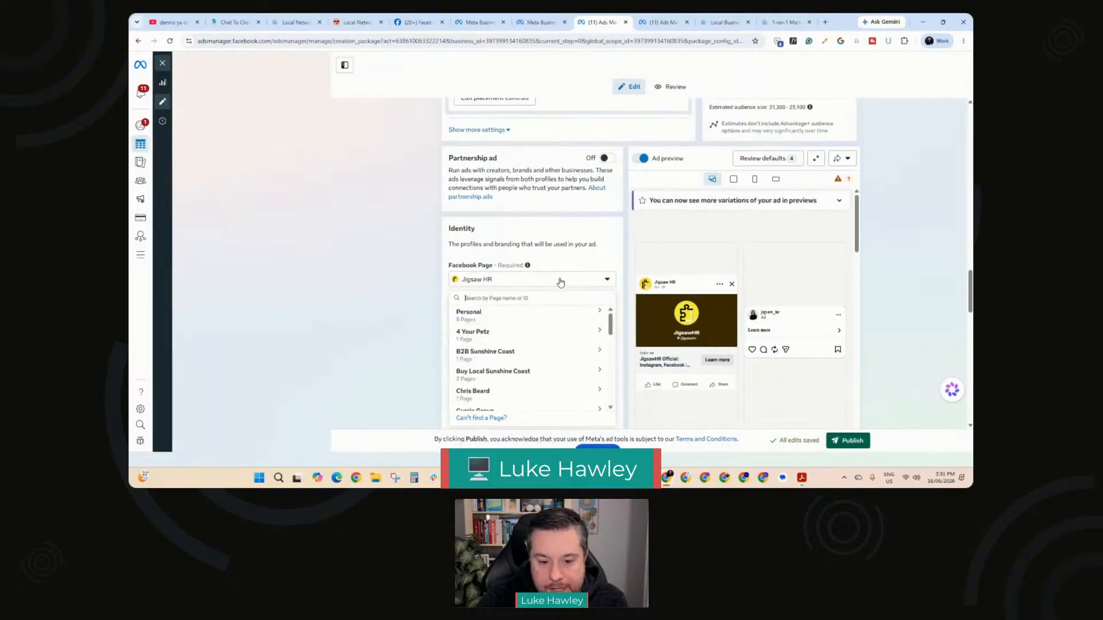
pyautogui.click(511, 375)
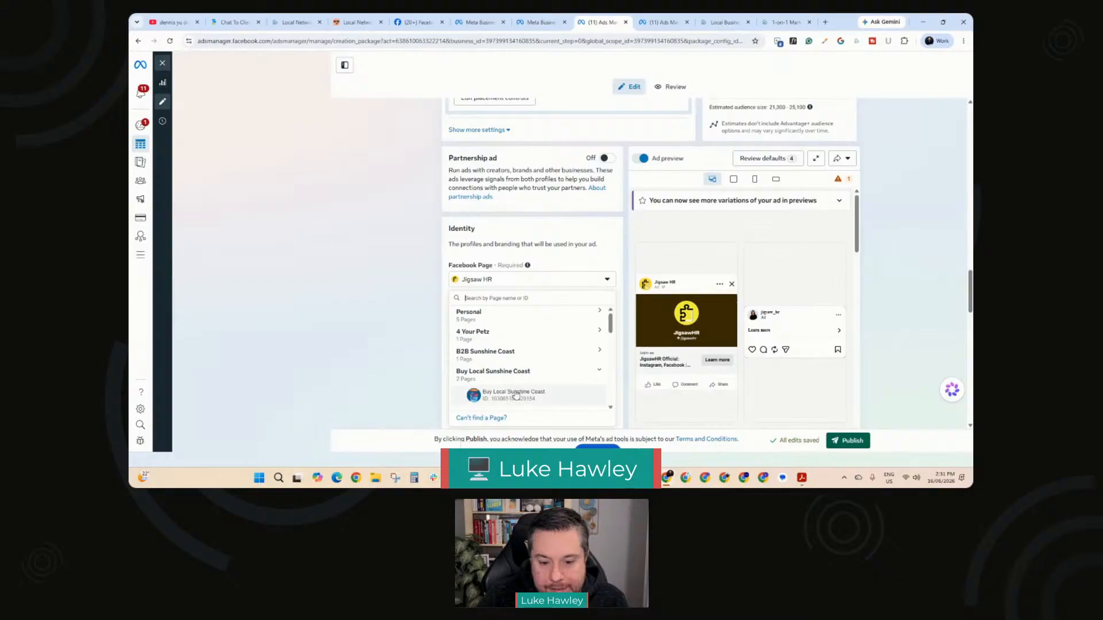
pyautogui.scroll(-1, 512, 384)
pyautogui.click(510, 372)
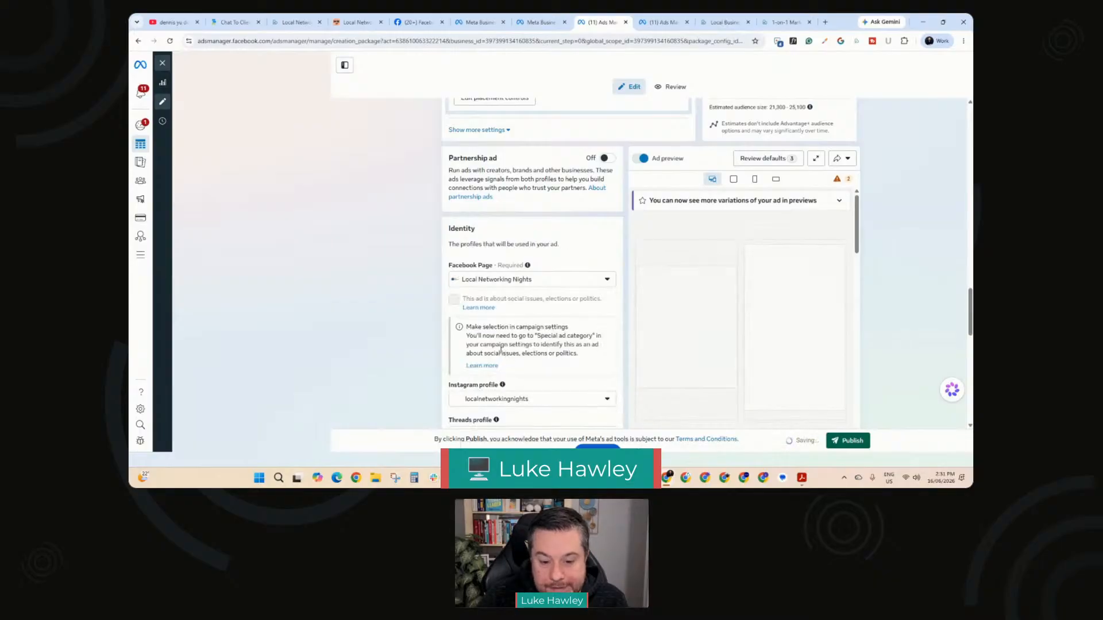
# Step: Check the available ad setup options and keep Use existing post
pyautogui.scroll(-2, 513, 356)
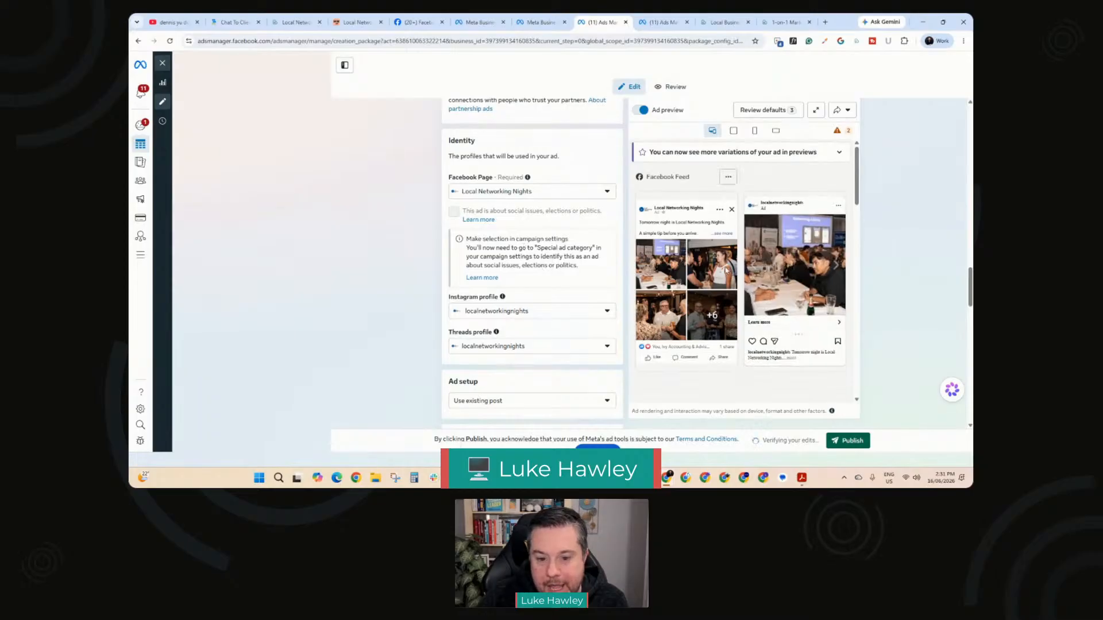
pyautogui.scroll(-2, 544, 288)
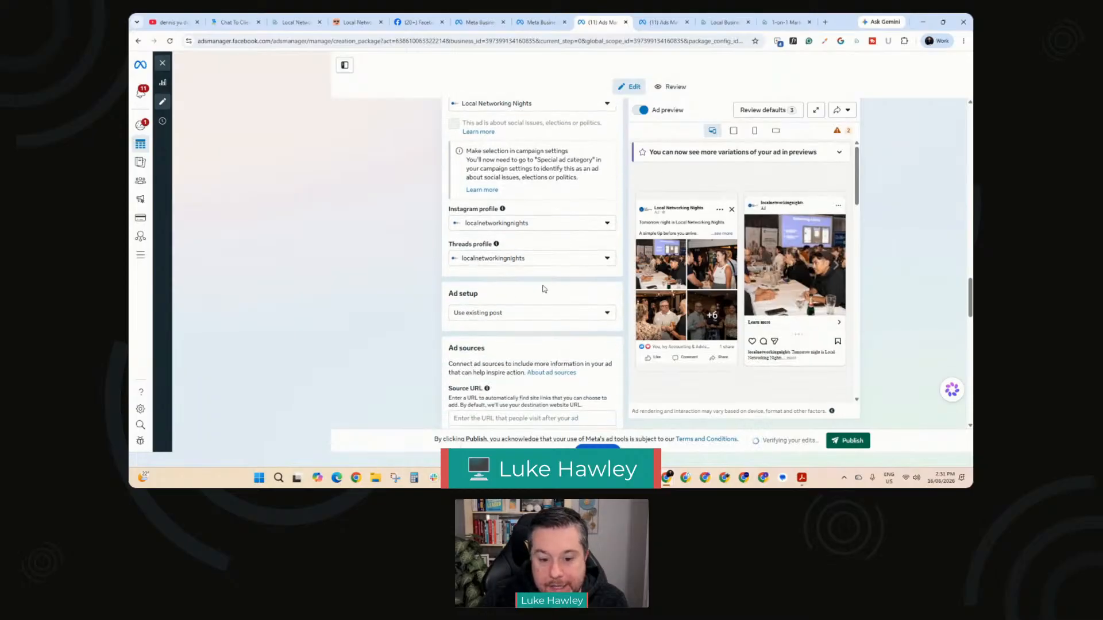
pyautogui.click(535, 318)
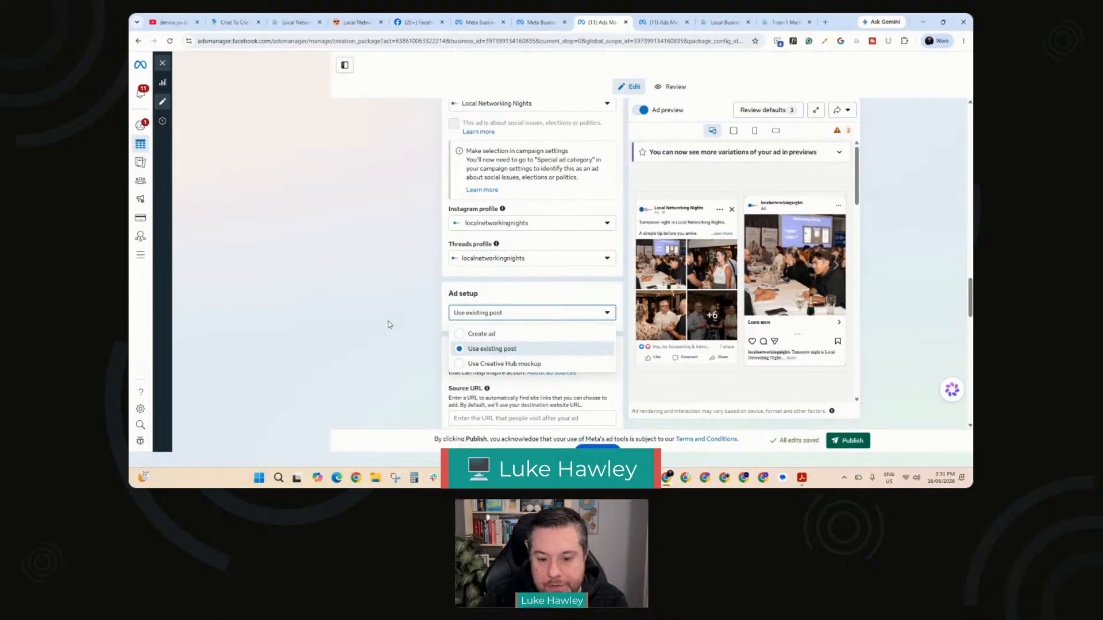
pyautogui.click(512, 345)
pyautogui.scroll(-1, 444, 313)
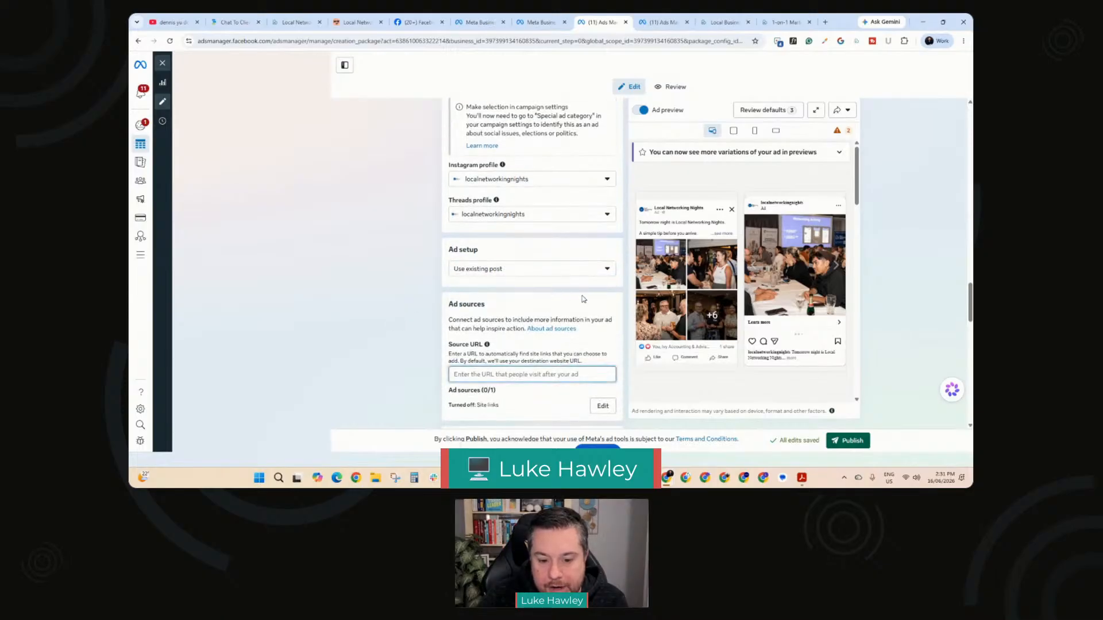
# Step: Browse the existing Instagram posts available for the ad creative and close the post selection without choosing one
pyautogui.scroll(-2, 618, 283)
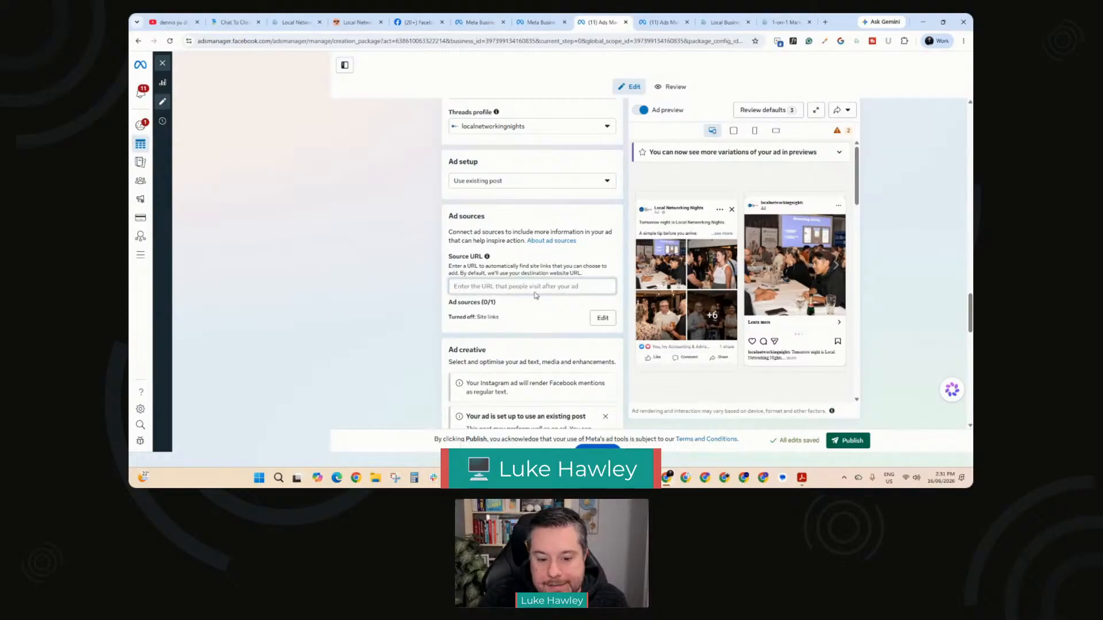
pyautogui.scroll(-2, 535, 295)
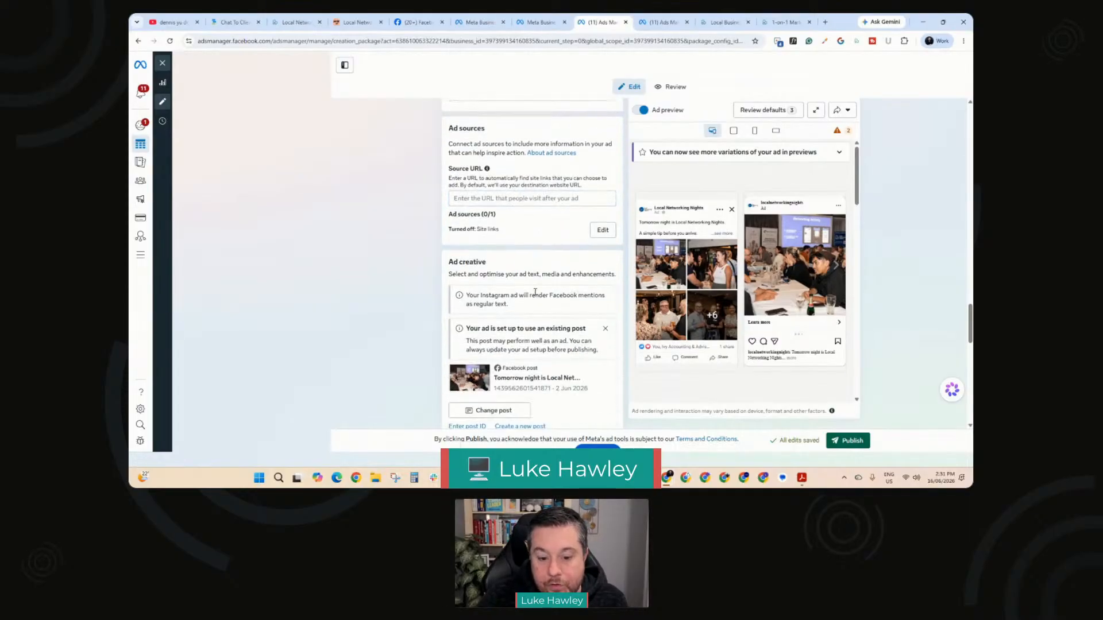
pyautogui.scroll(-1, 535, 294)
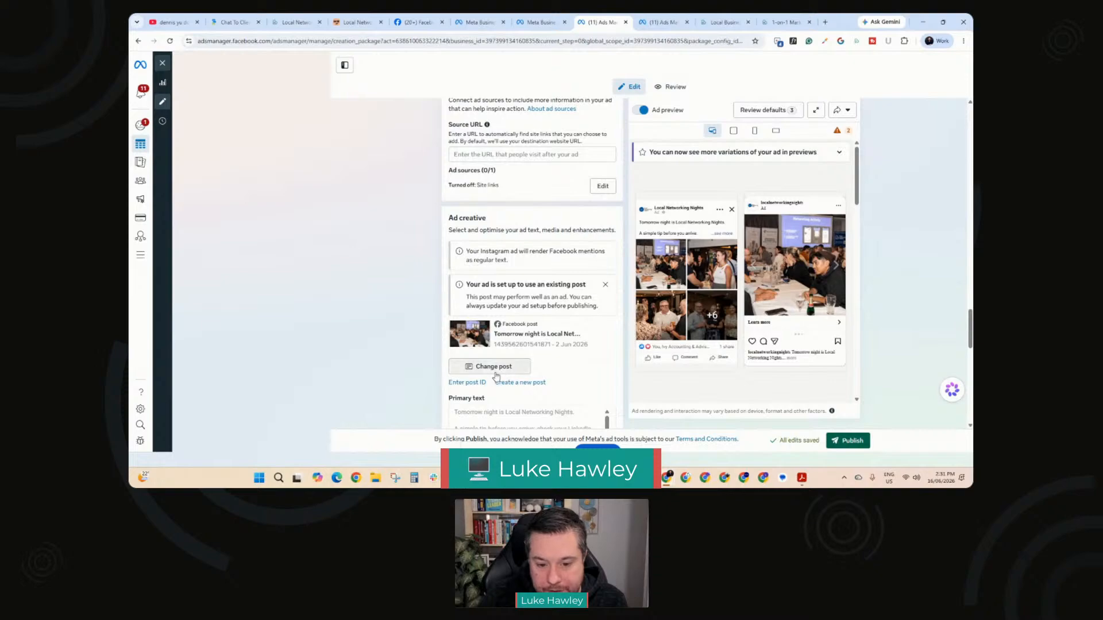
pyautogui.click(532, 339)
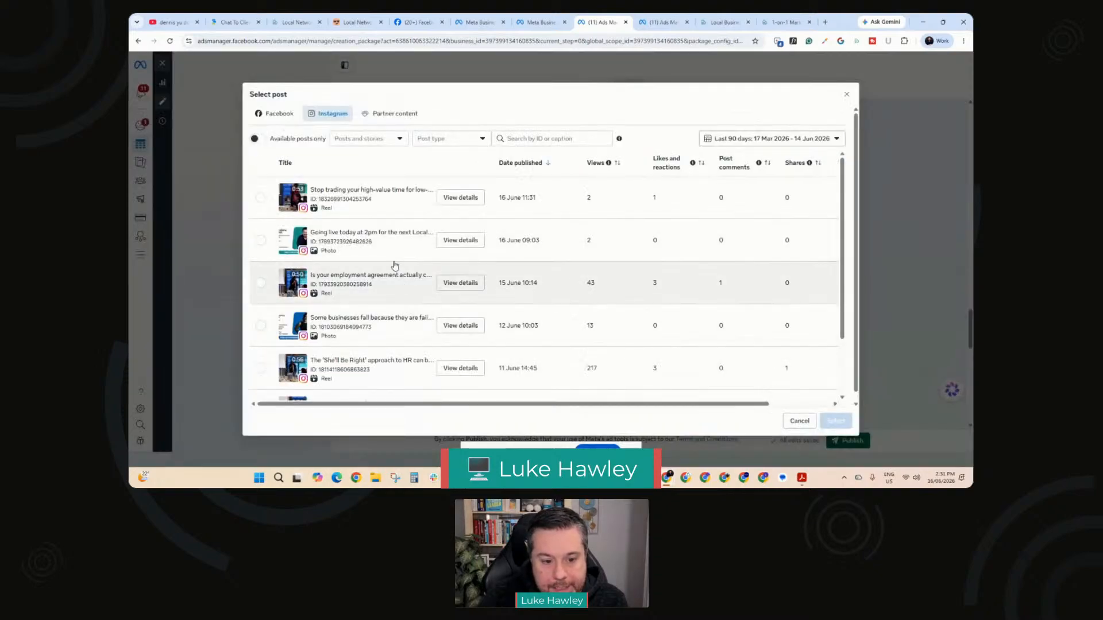
pyautogui.scroll(-1, 574, 281)
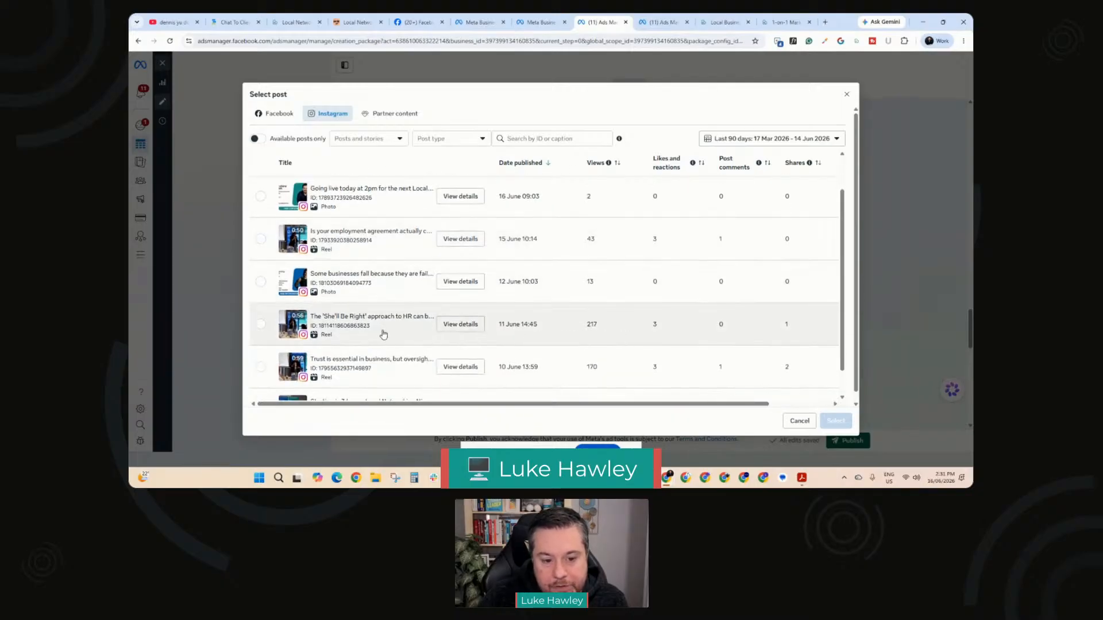
pyautogui.scroll(-1, 375, 333)
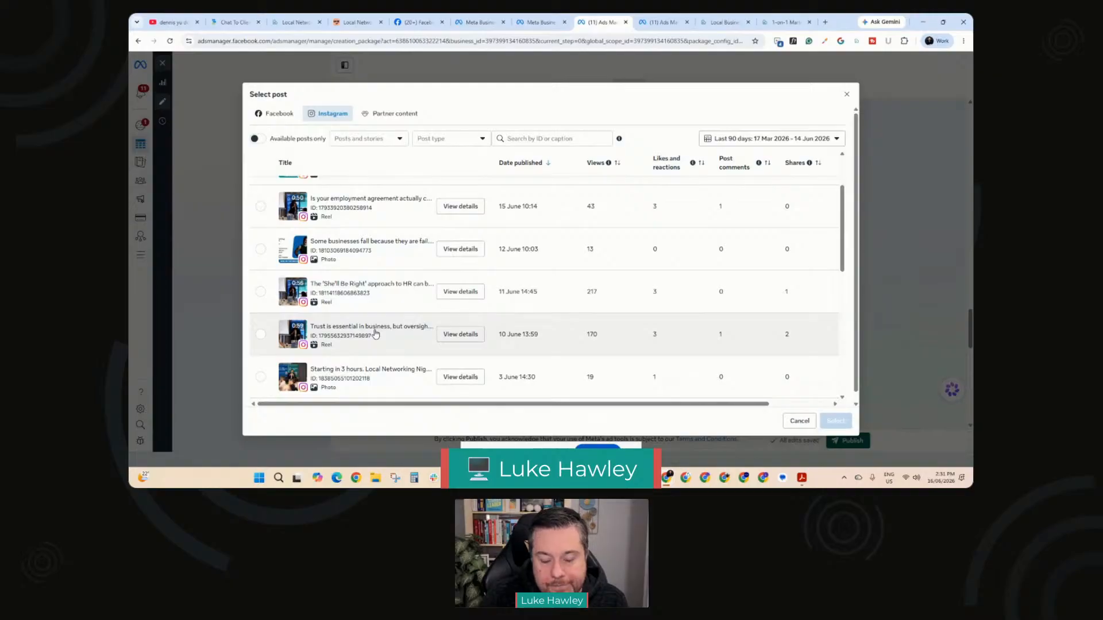
pyautogui.scroll(-3, 379, 335)
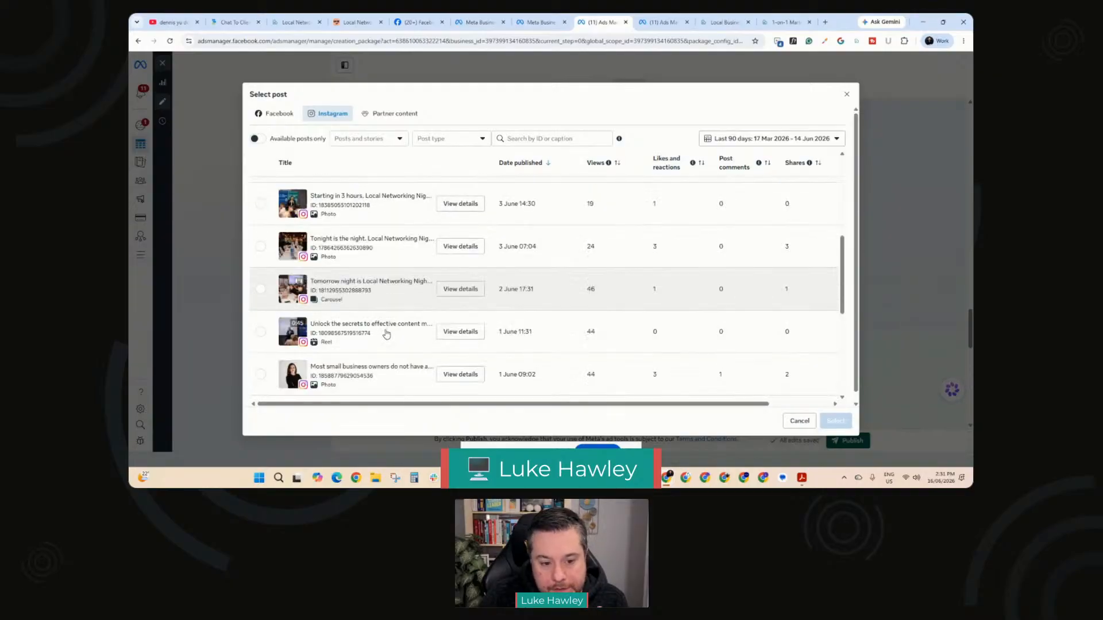
pyautogui.click(847, 96)
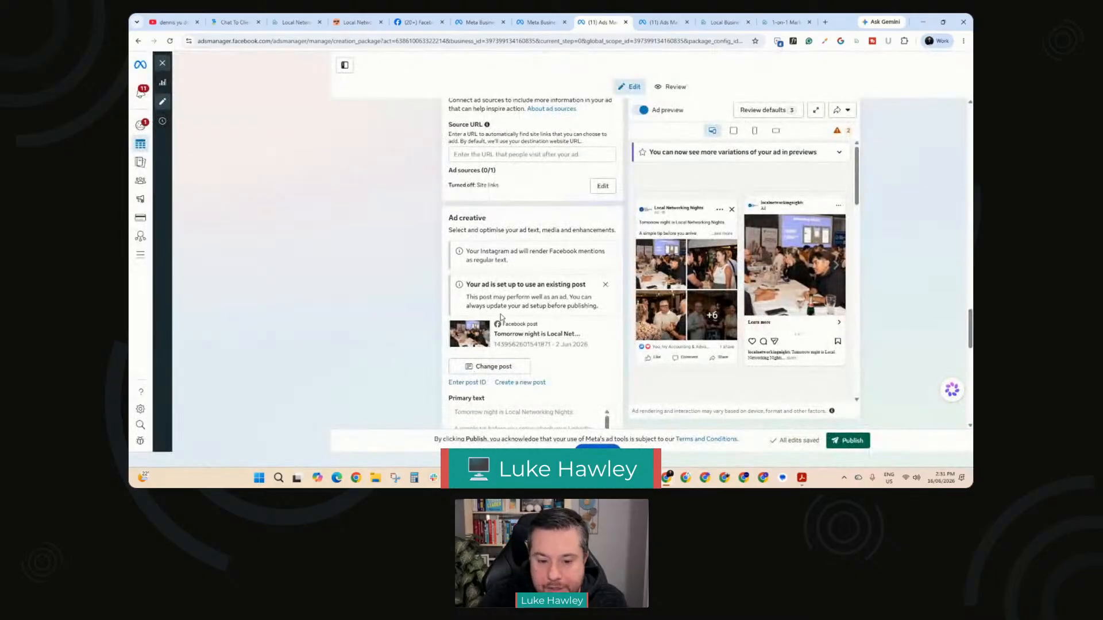
# Step: Examine the existing post's primary text, call to action and creative enhancement settings
pyautogui.scroll(-2, 494, 307)
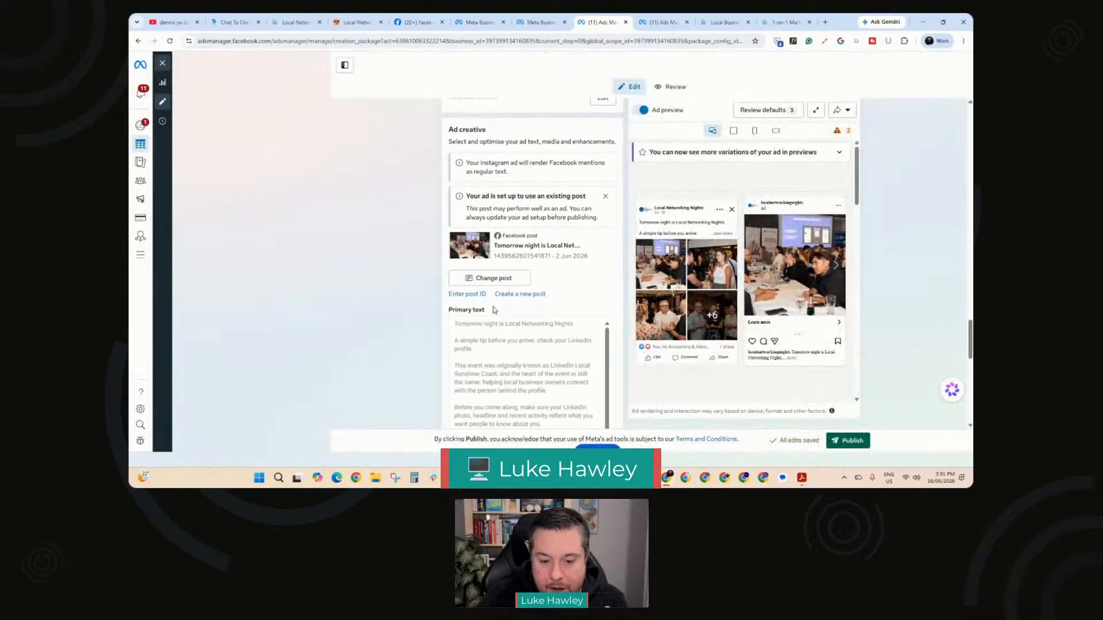
pyautogui.scroll(-1, 493, 309)
pyautogui.scroll(-2, 494, 310)
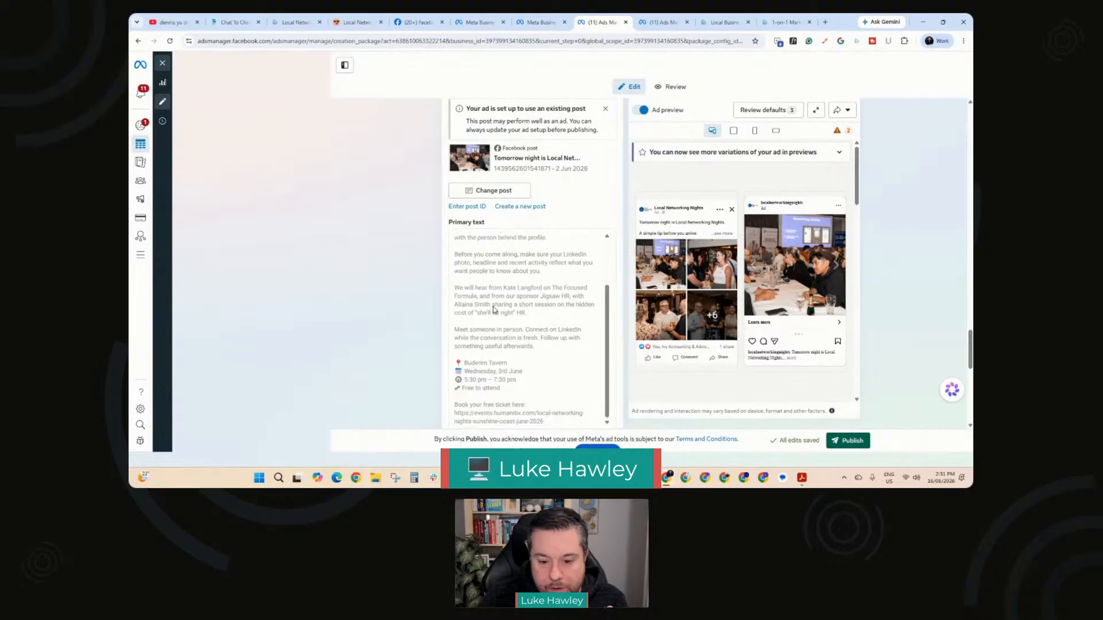
pyautogui.scroll(-2, 427, 305)
pyautogui.scroll(-3, 427, 305)
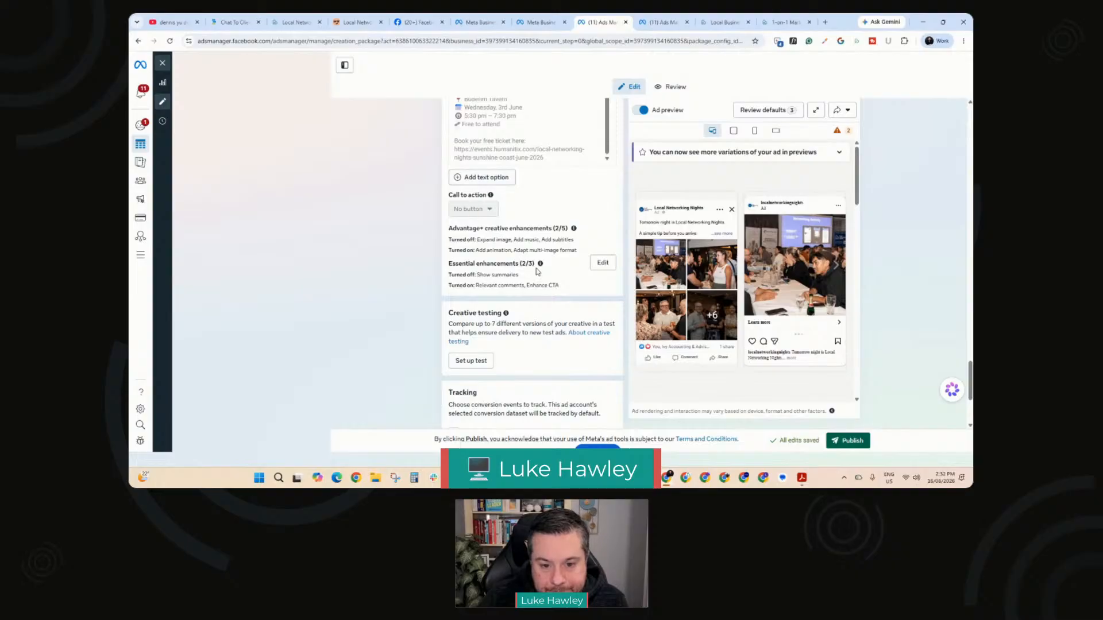
pyautogui.scroll(5, 538, 271)
pyautogui.scroll(-7, 538, 271)
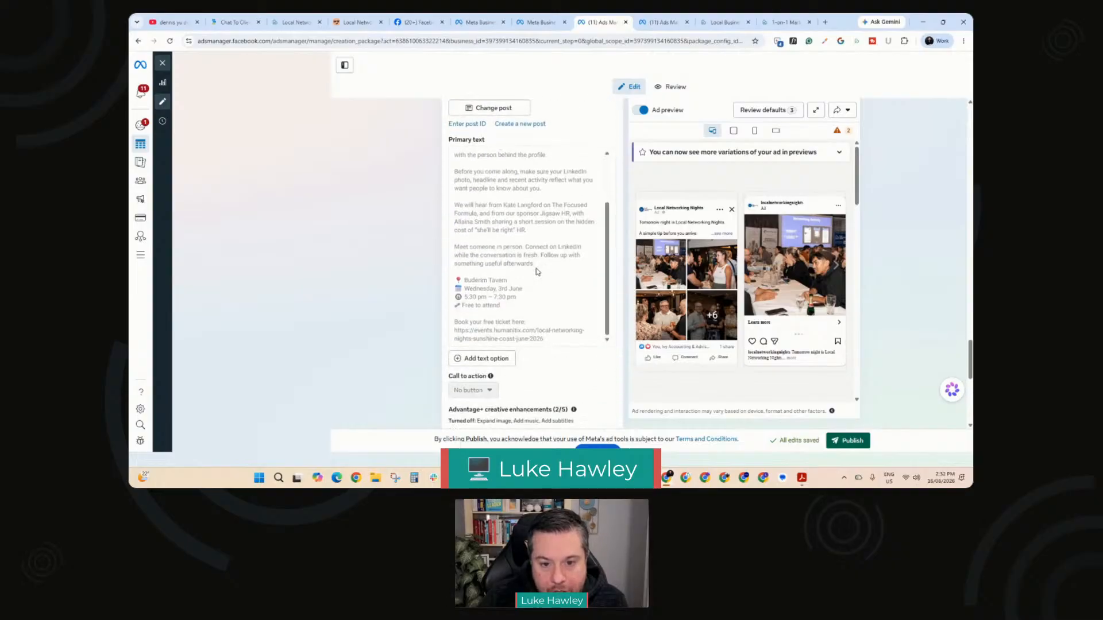
pyautogui.scroll(-2, 538, 271)
pyautogui.scroll(10, 538, 270)
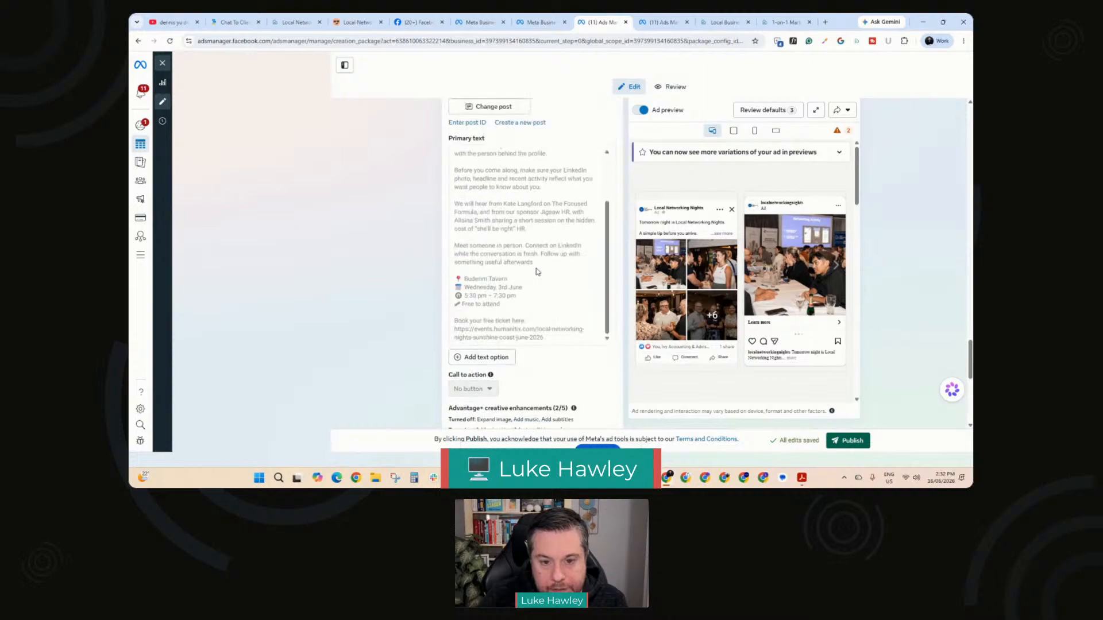
pyautogui.scroll(5, 537, 269)
# Step: Switch to the prepared Local Networking Nights July 2026 campaign draft and review its budget, audience, identity, ad setup and carousel card settings
pyautogui.click(661, 22)
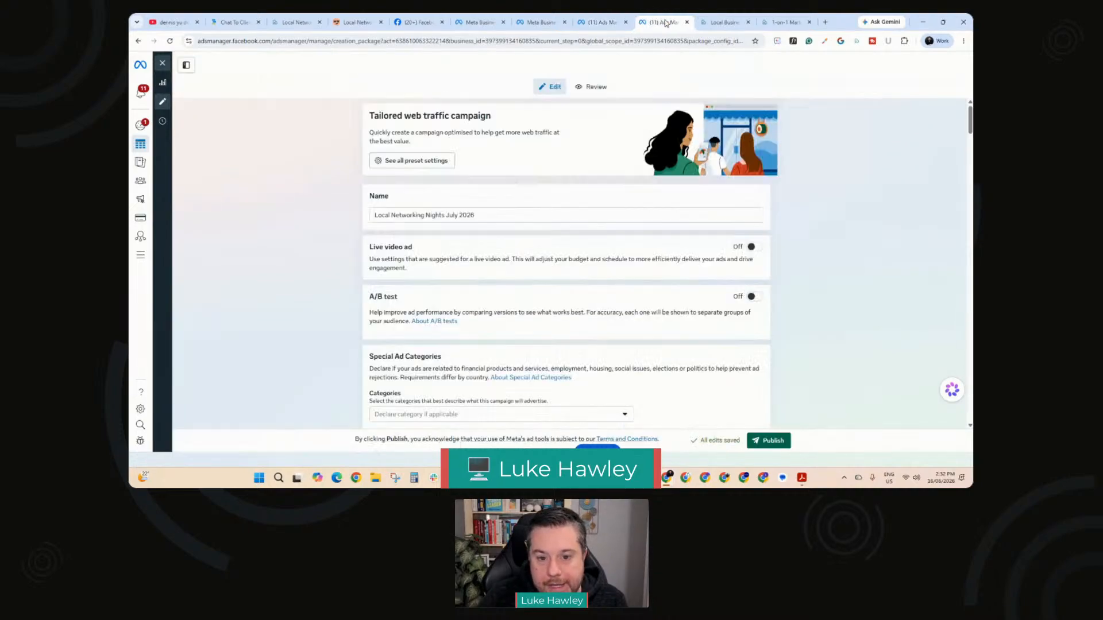
pyautogui.scroll(-4, 515, 273)
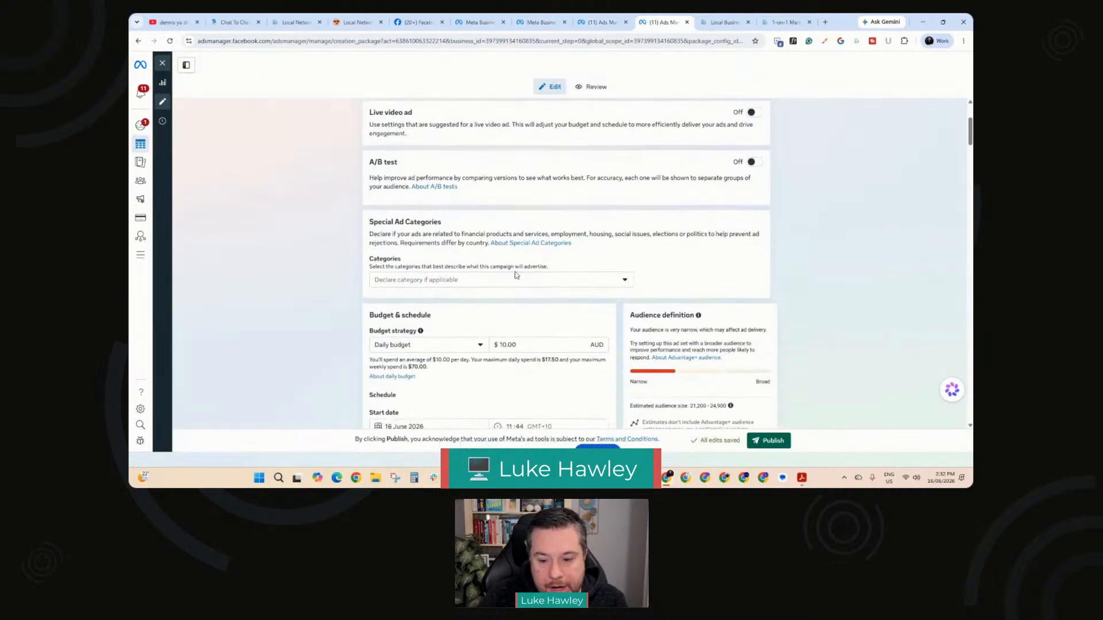
pyautogui.scroll(-8, 515, 275)
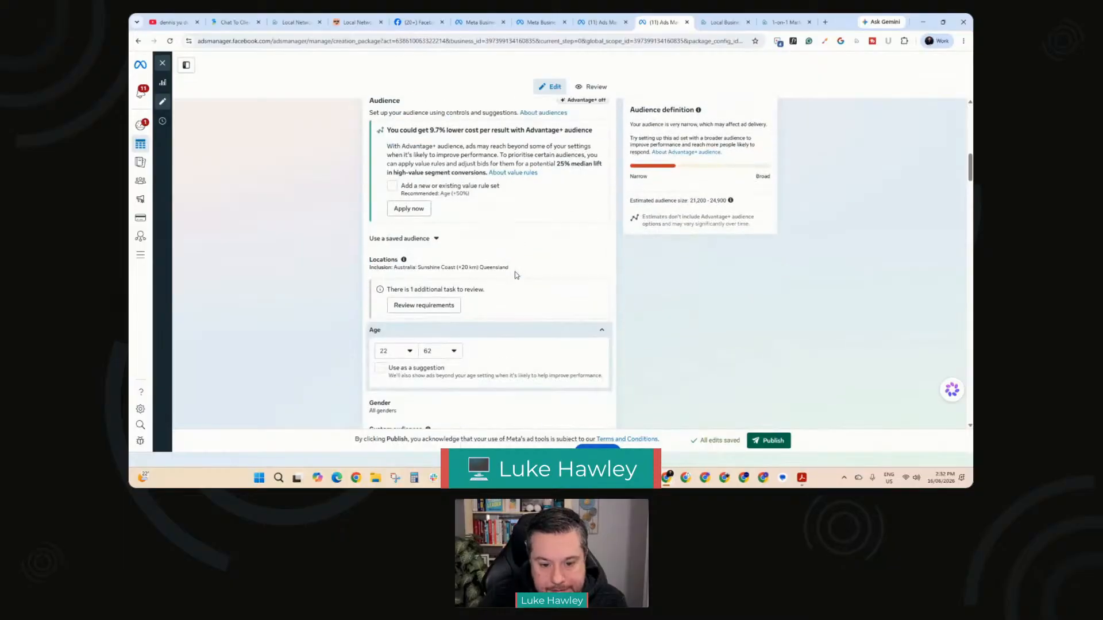
pyautogui.scroll(-10, 514, 275)
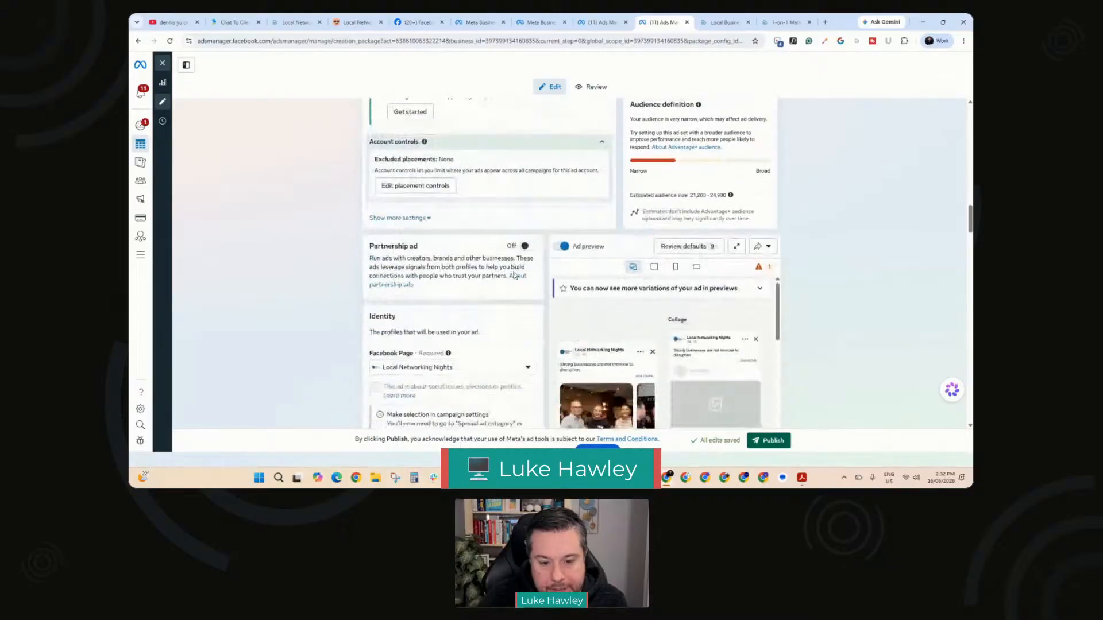
pyautogui.scroll(-4, 513, 275)
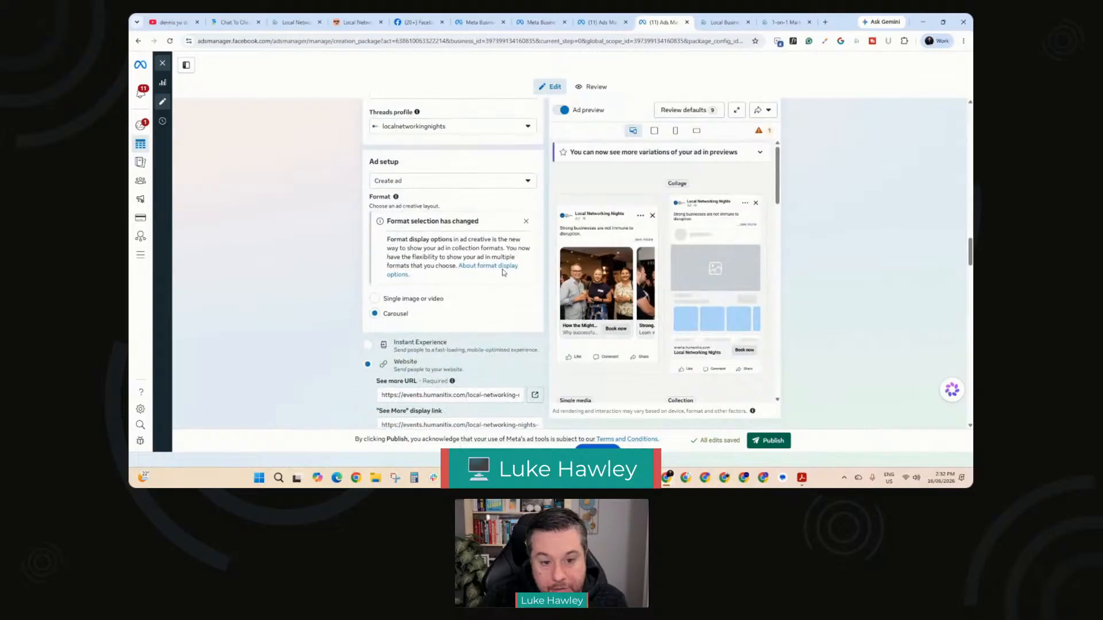
pyautogui.click(418, 180)
pyautogui.click(305, 219)
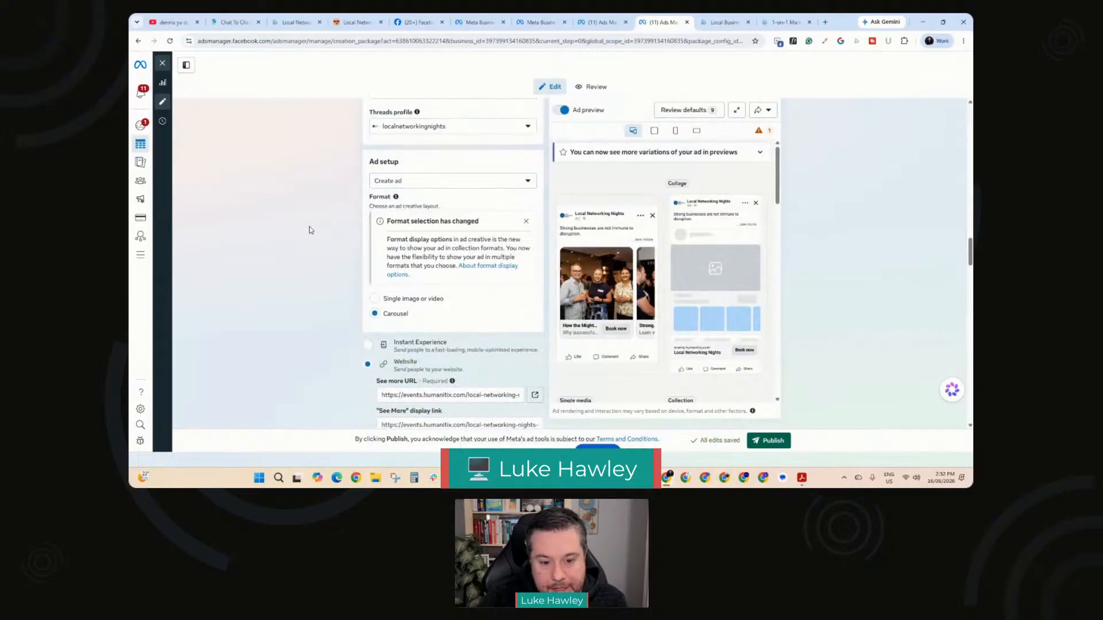
pyautogui.scroll(-2, 308, 230)
pyautogui.scroll(-5, 468, 382)
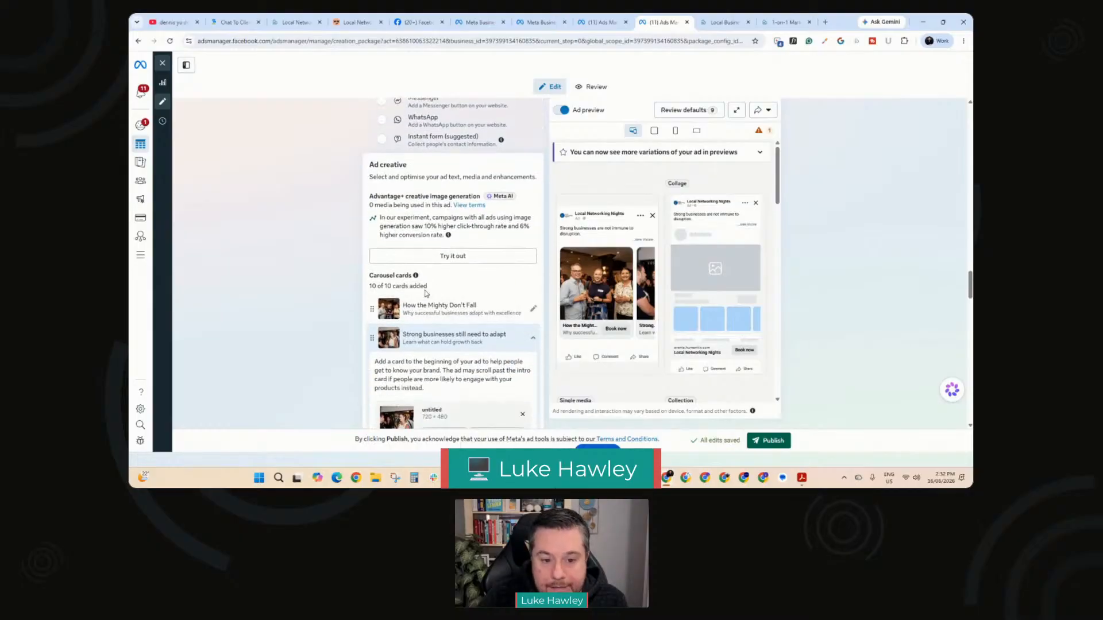
pyautogui.scroll(-2, 439, 287)
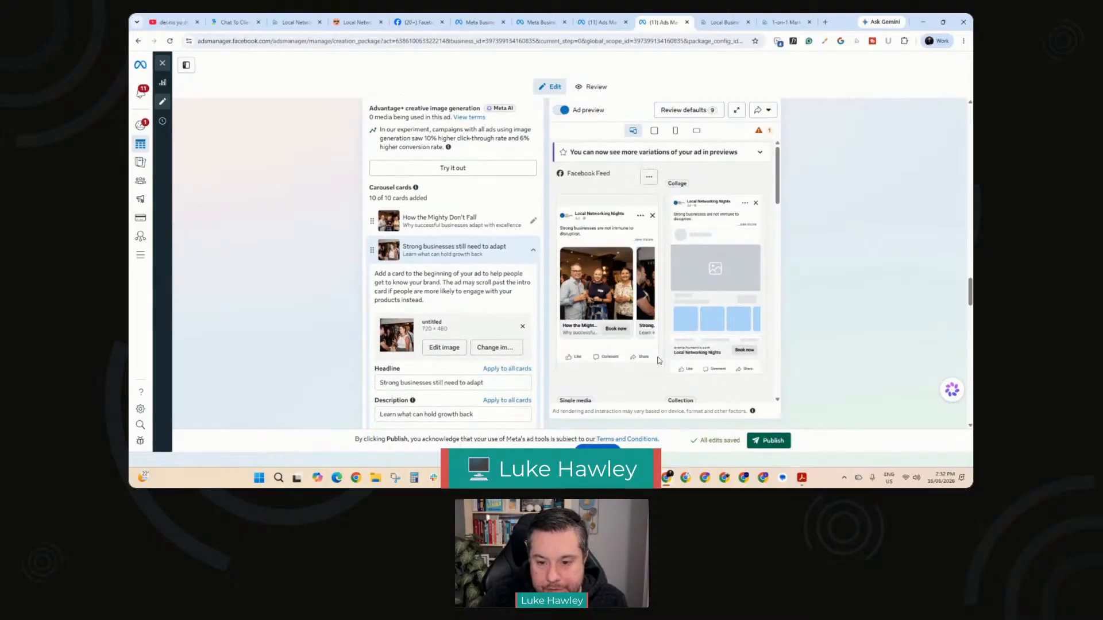
# Step: Step through the carousel cards in the Facebook Feed ad preview
pyautogui.click(645, 297)
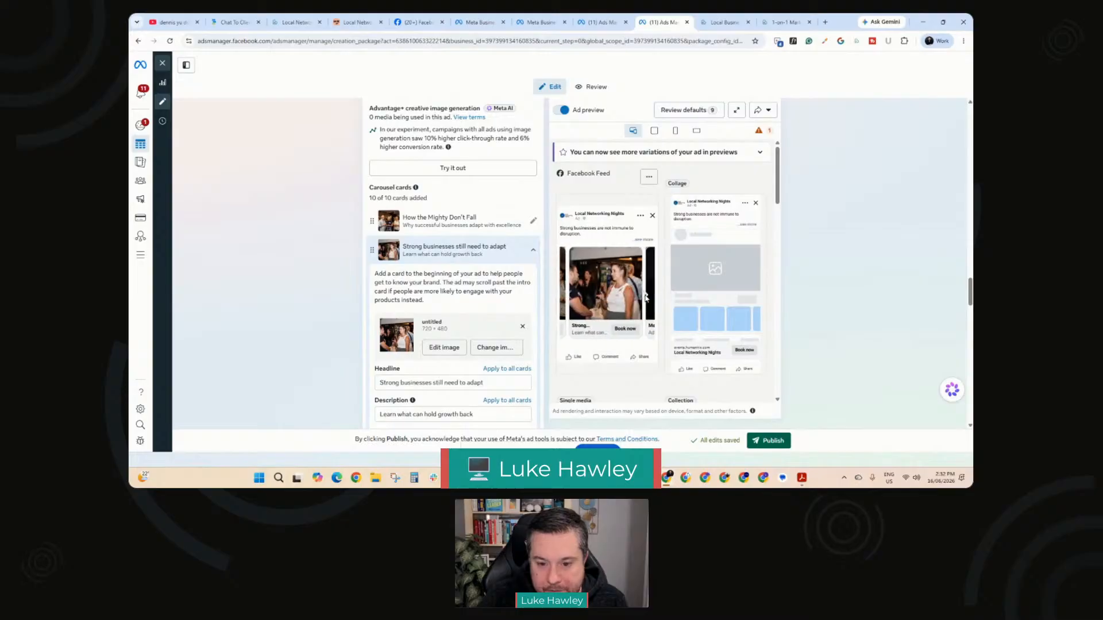
pyautogui.click(645, 297)
pyautogui.click(645, 297)
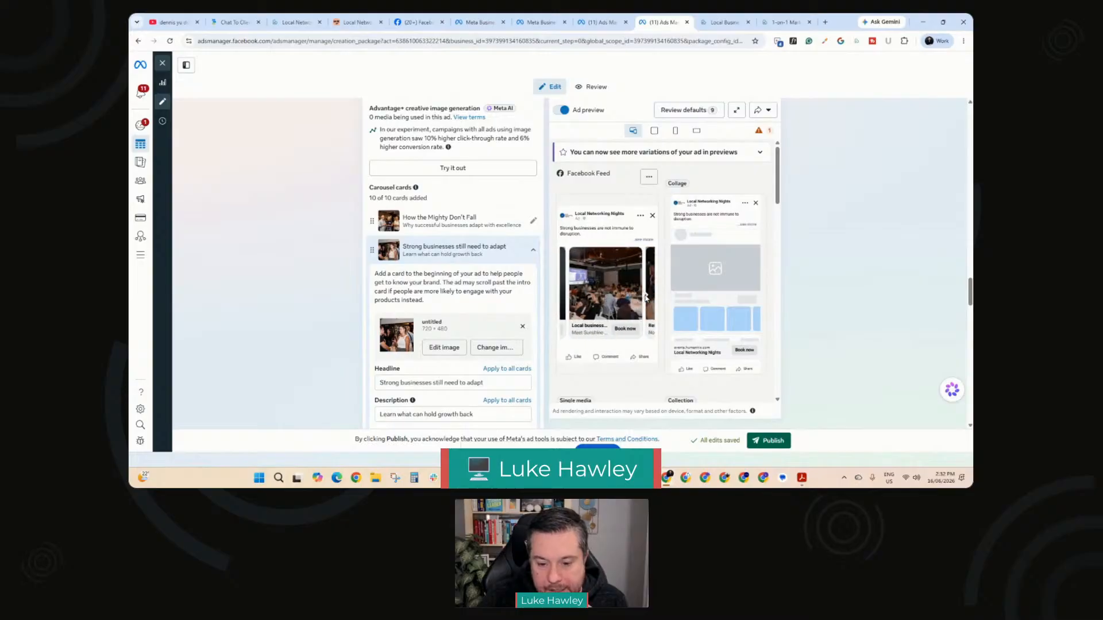
pyautogui.click(645, 297)
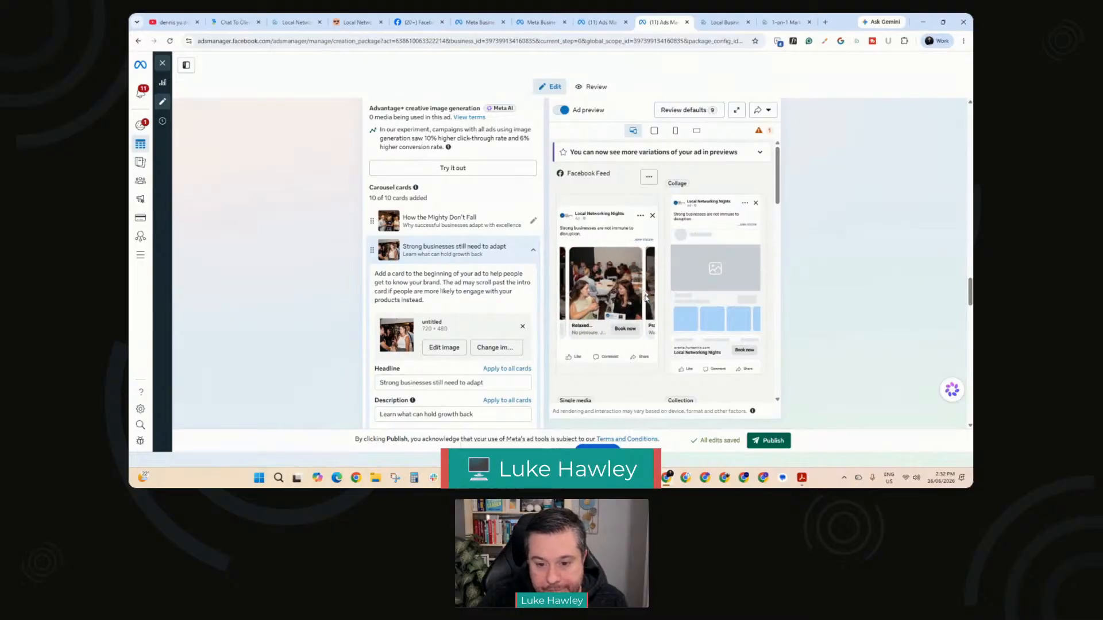
pyautogui.click(645, 297)
pyautogui.click(645, 297)
pyautogui.click(645, 297)
pyautogui.click(645, 297)
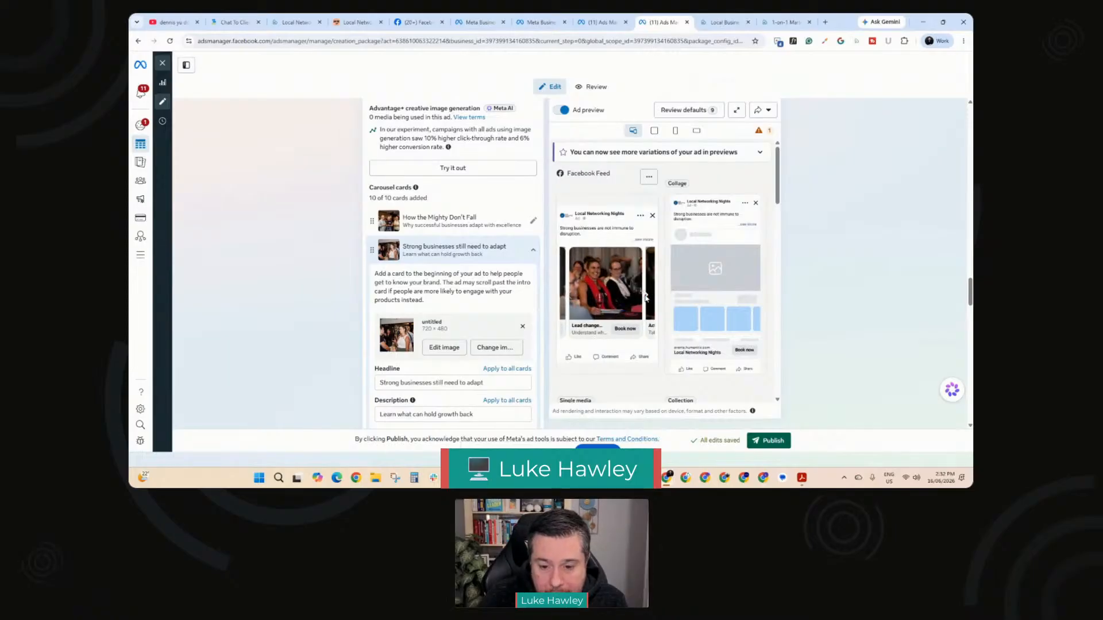
# Step: Advance the Facebook Feed preview through the remaining carousel cards to the closing logo card
pyautogui.click(645, 297)
pyautogui.click(645, 297)
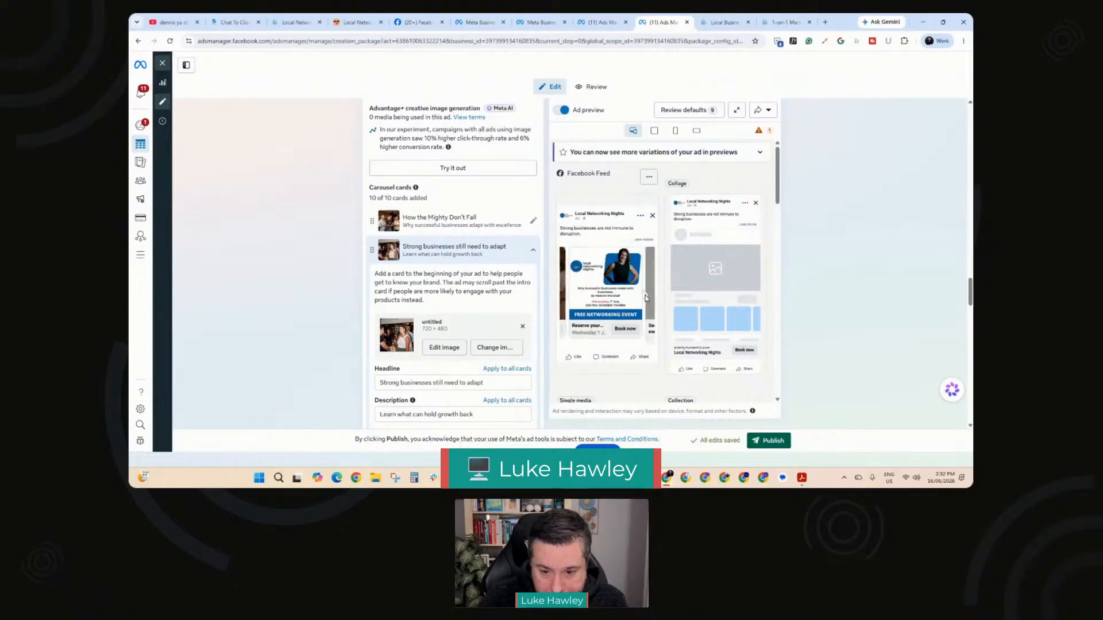
pyautogui.click(645, 297)
# Step: Review the "Strong businesses still need to adapt" card details, the primary text options, and the creative testing and tracking settings
pyautogui.scroll(-2, 374, 300)
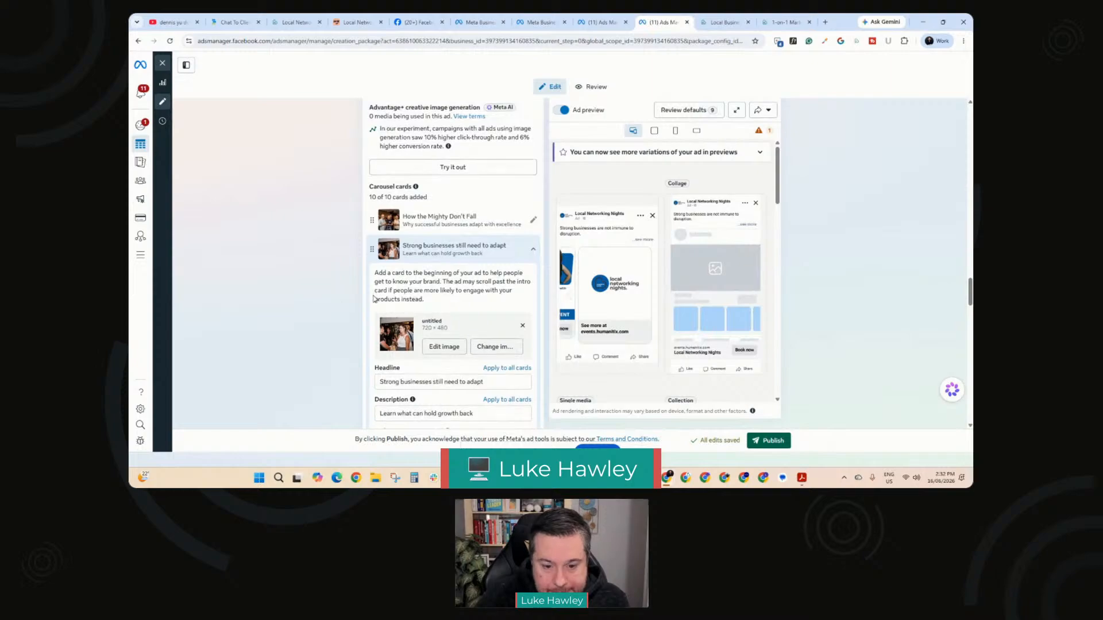
pyautogui.scroll(-1, 374, 300)
pyautogui.scroll(4, 478, 280)
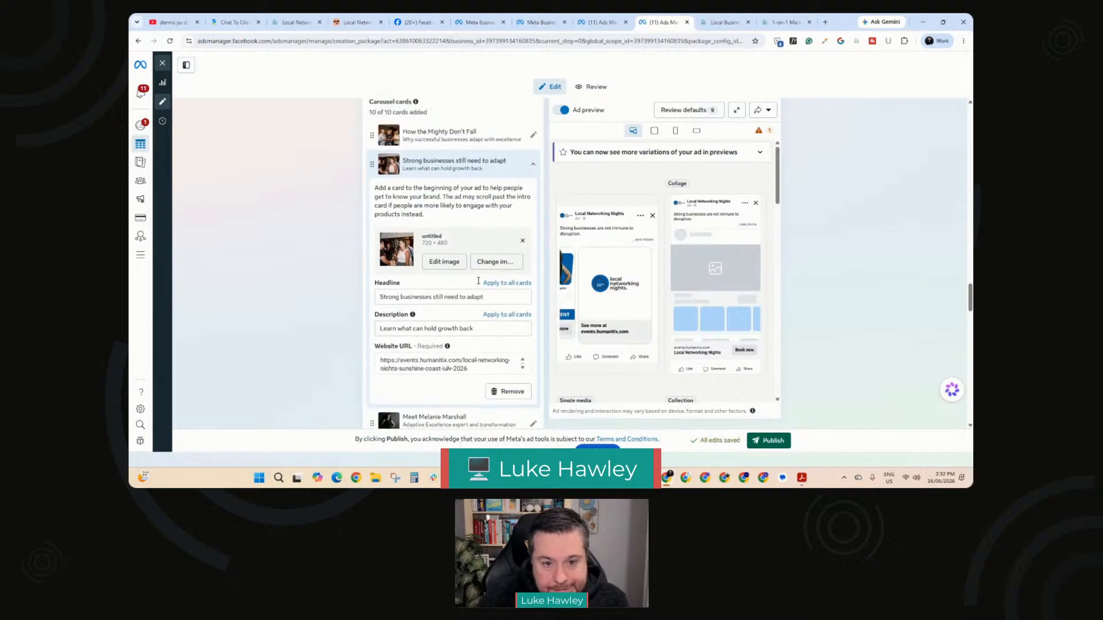
pyautogui.scroll(1, 477, 280)
pyautogui.scroll(-5, 477, 280)
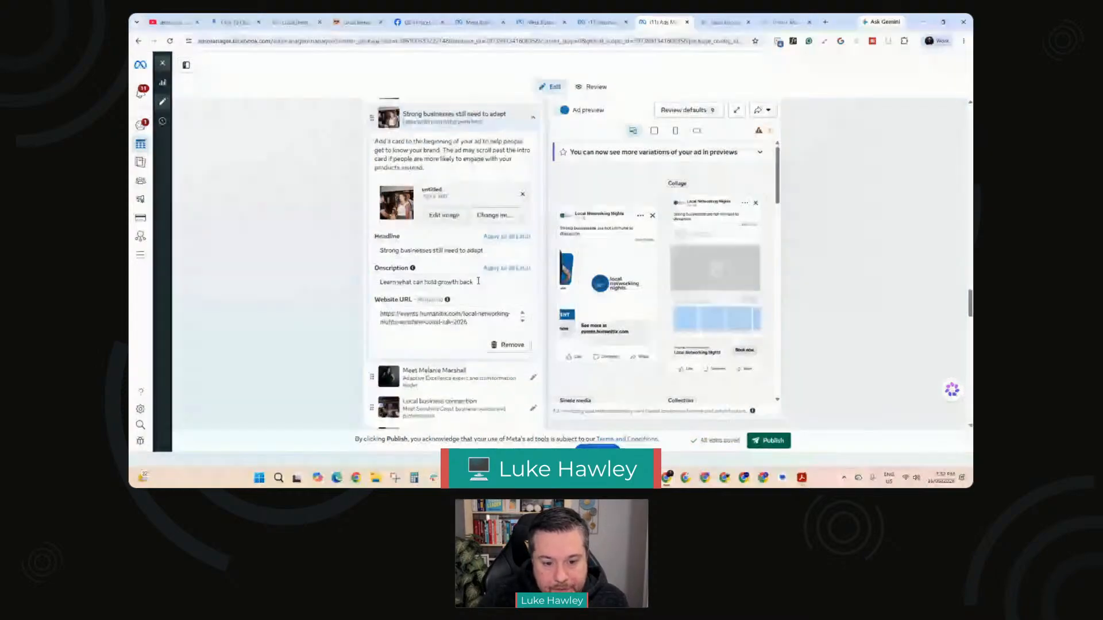
pyautogui.scroll(-10, 478, 280)
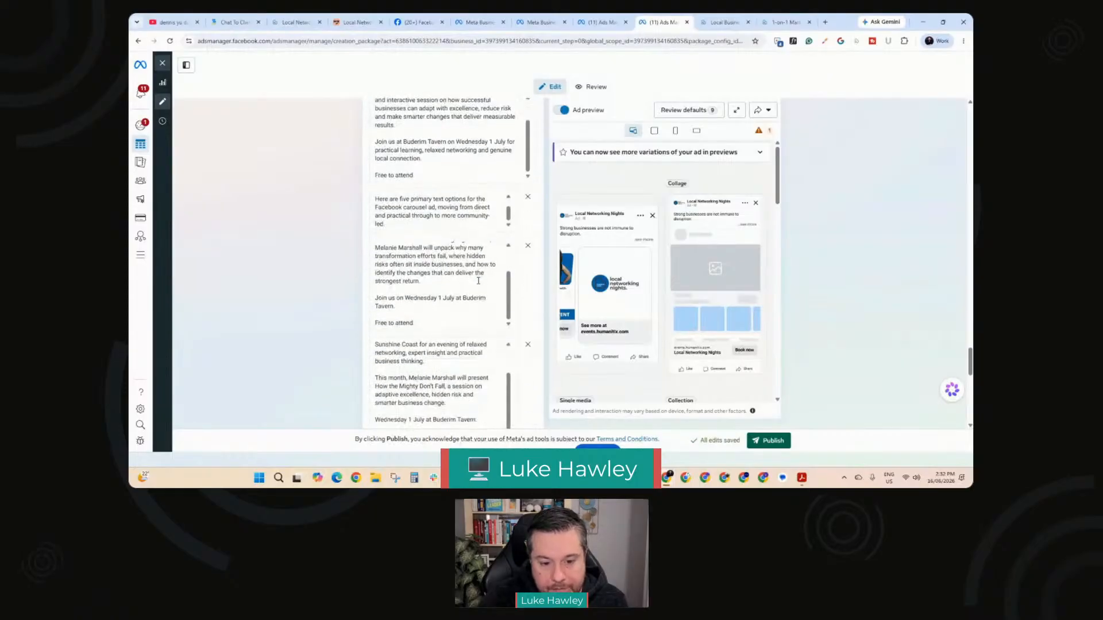
pyautogui.scroll(-10, 478, 280)
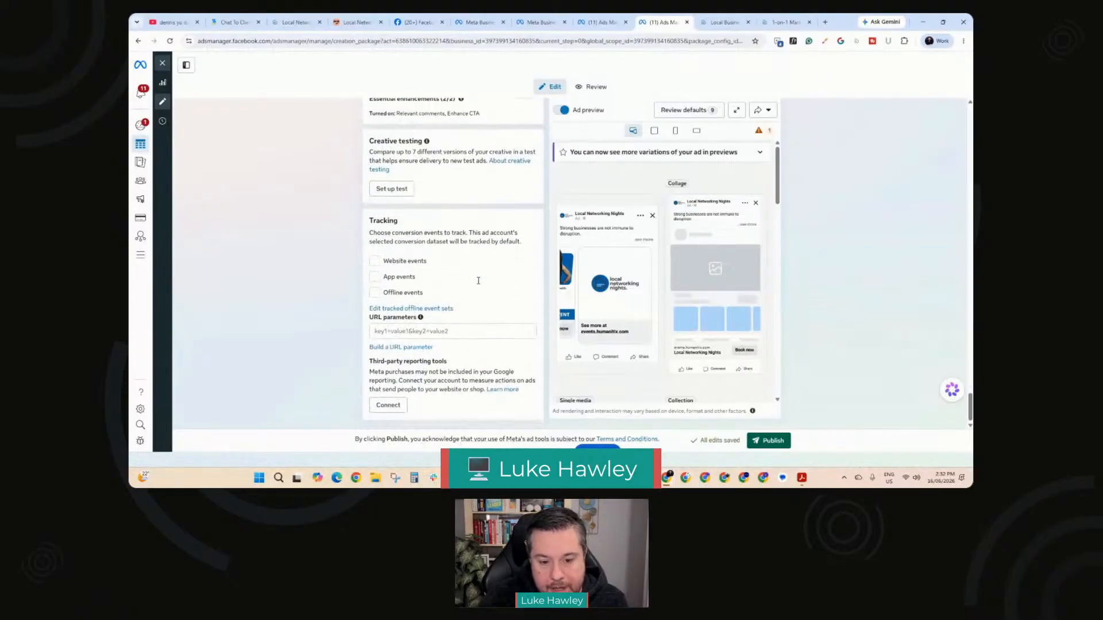
# Step: Switch back to the ad draft that uses an existing post and look at its Facebook Feed preview
pyautogui.hotkey('ctrl', 'shift', 'Tab')
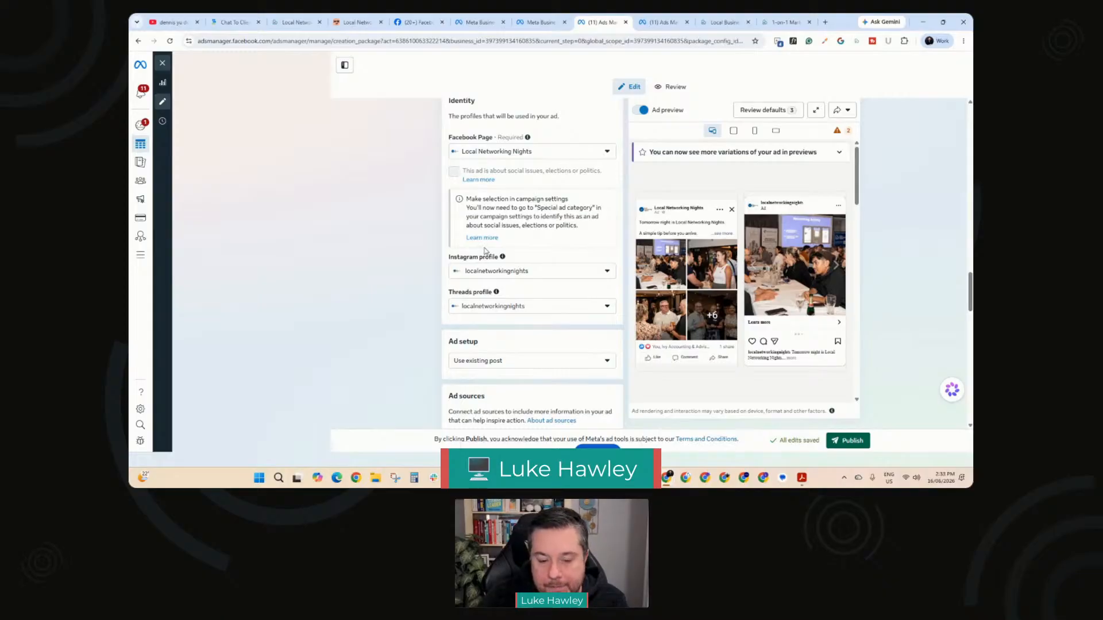
pyautogui.moveTo(639, 212)
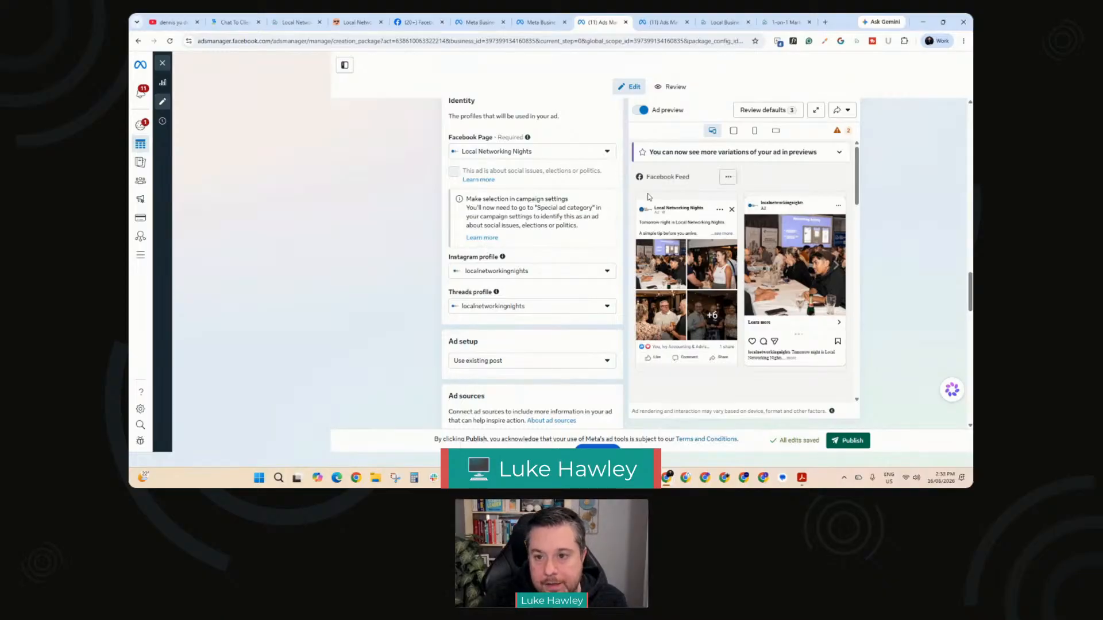
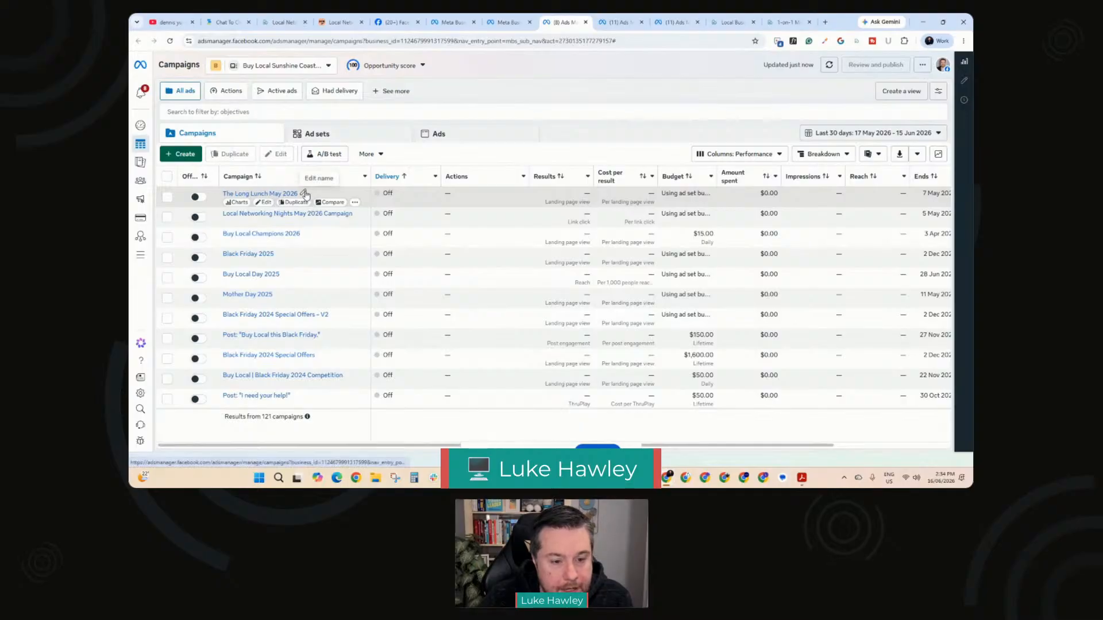
# Step: Filter the ads list to The Long Lunch May 2026 campaign and examine its ads across all the performance columns
pyautogui.click(166, 196)
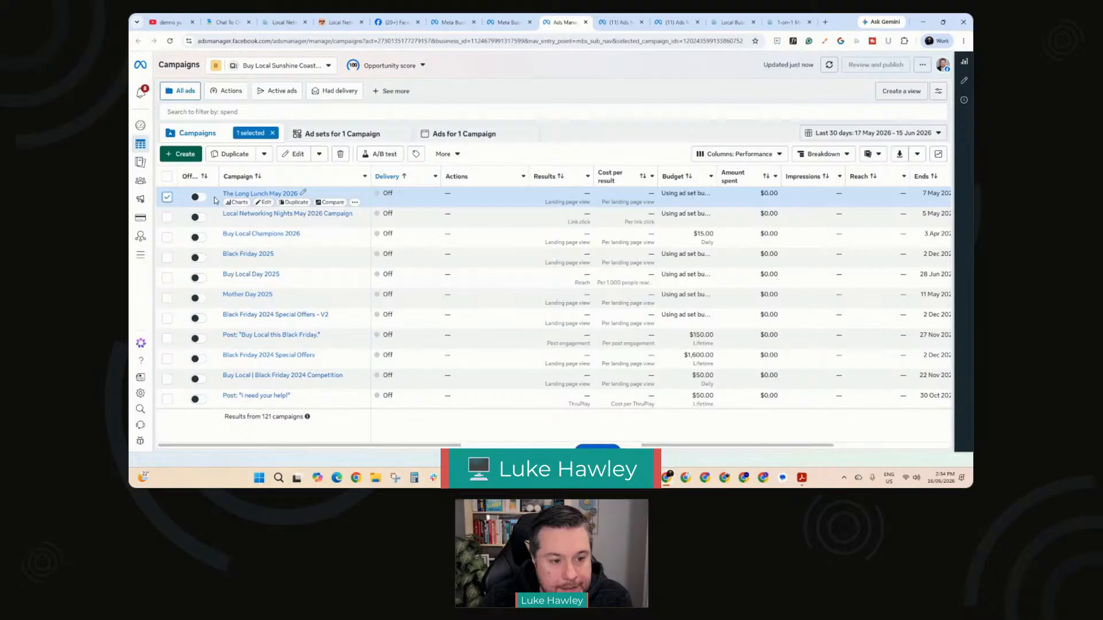
pyautogui.click(463, 135)
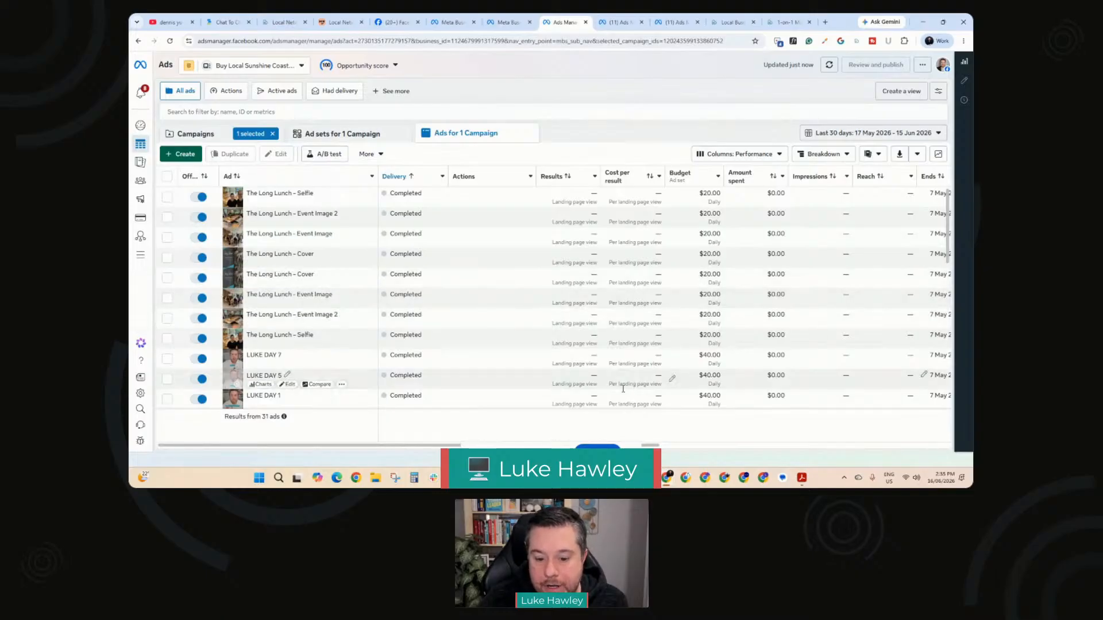
pyautogui.moveTo(395, 445); pyautogui.dragTo(678, 456)
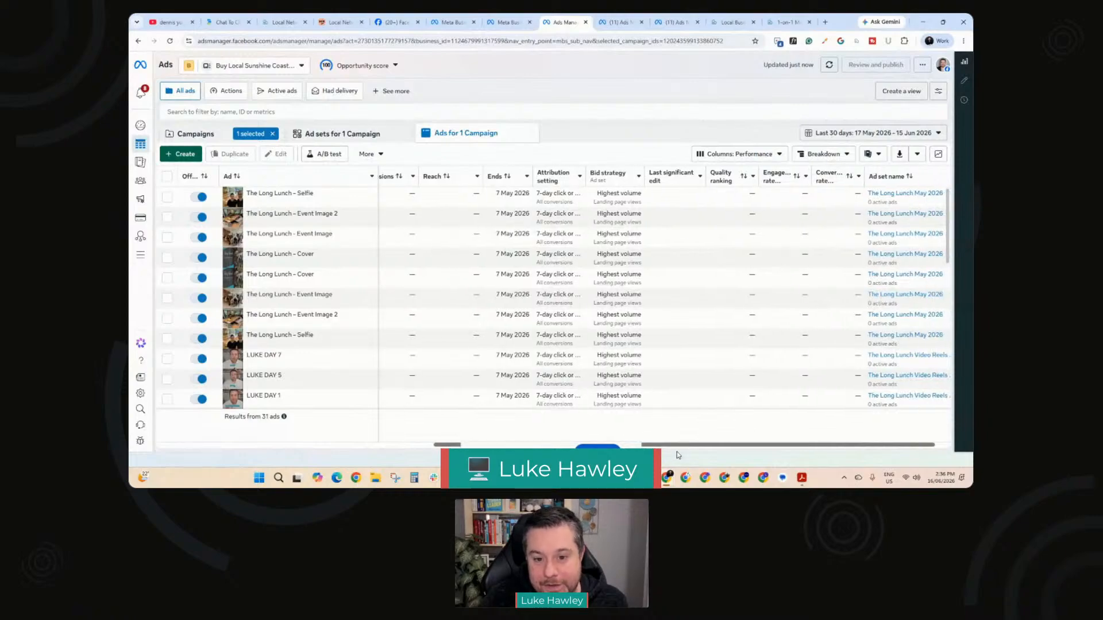
pyautogui.hscroll(1, 700, 457)
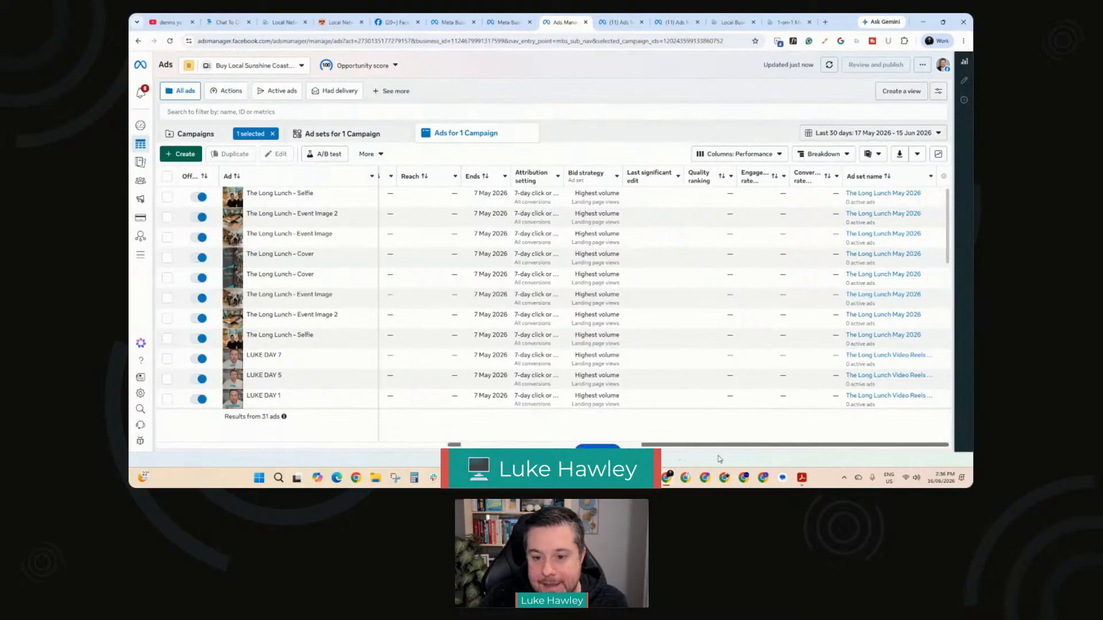
pyautogui.moveTo(719, 460); pyautogui.dragTo(368, 430)
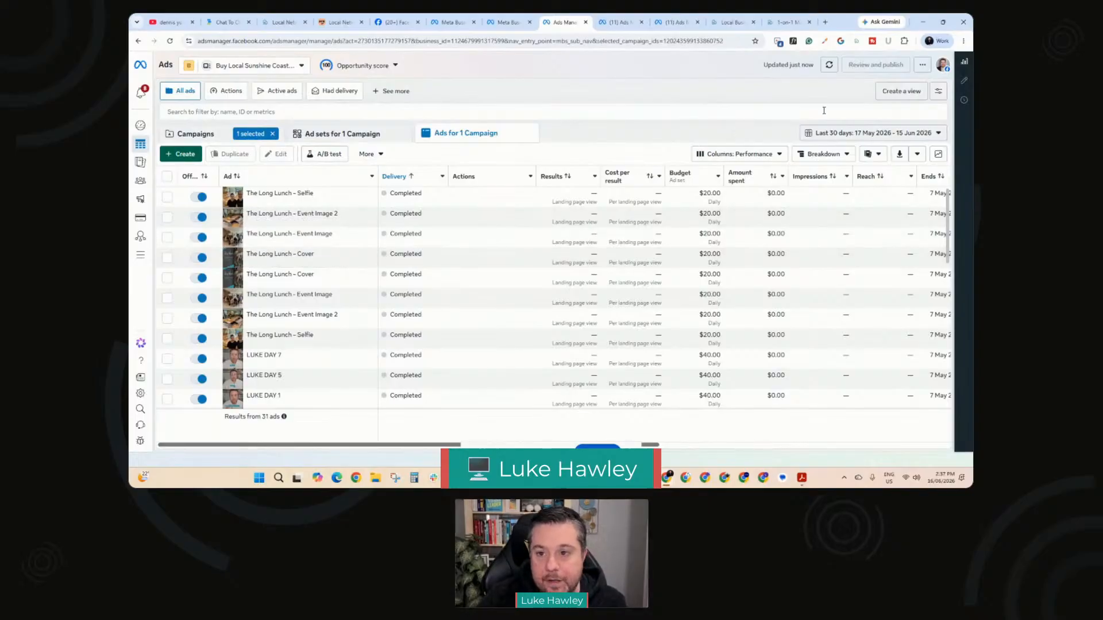
# Step: Show the Local Marketing Livestream Articles page on the Buy Local Sunshine Coast website, followed by the Marketing Clarity Sessions page
pyautogui.click(727, 24)
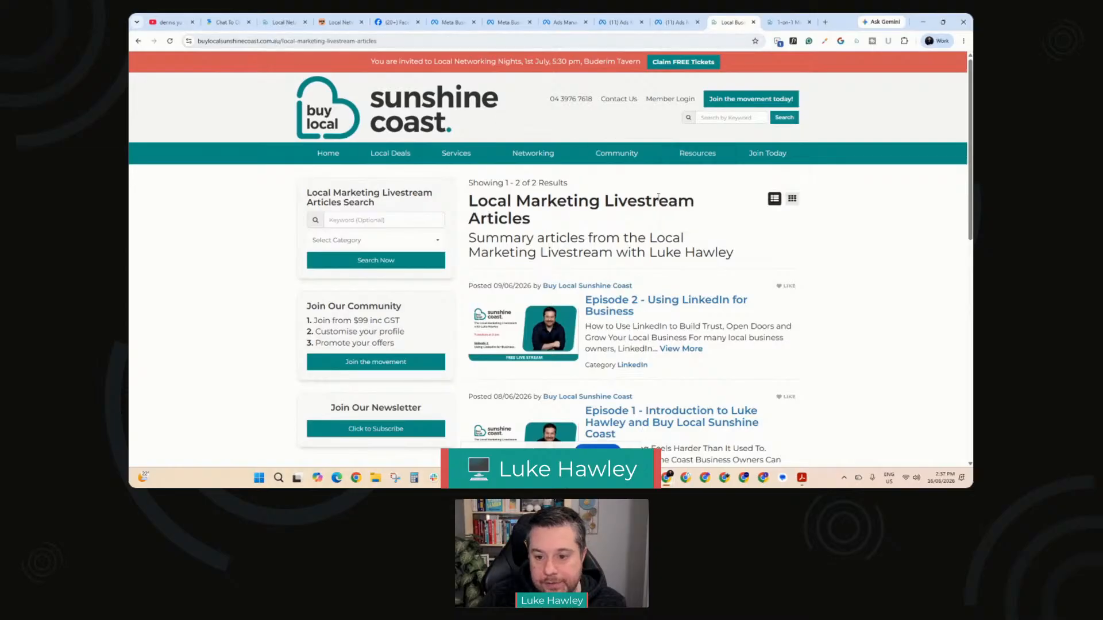
pyautogui.moveTo(686, 162)
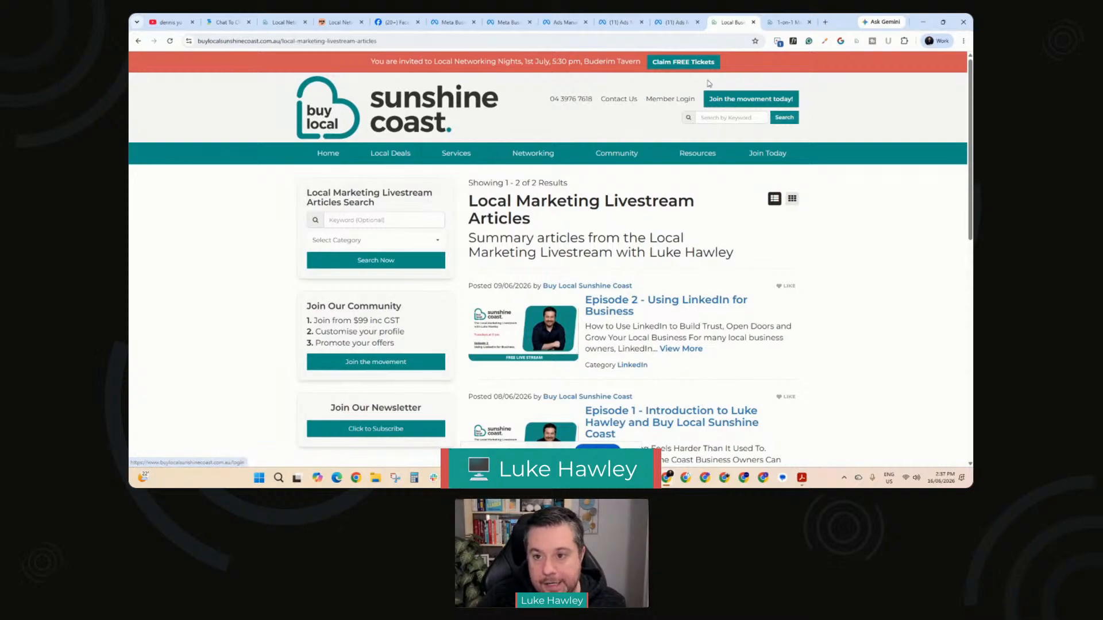
pyautogui.click(781, 26)
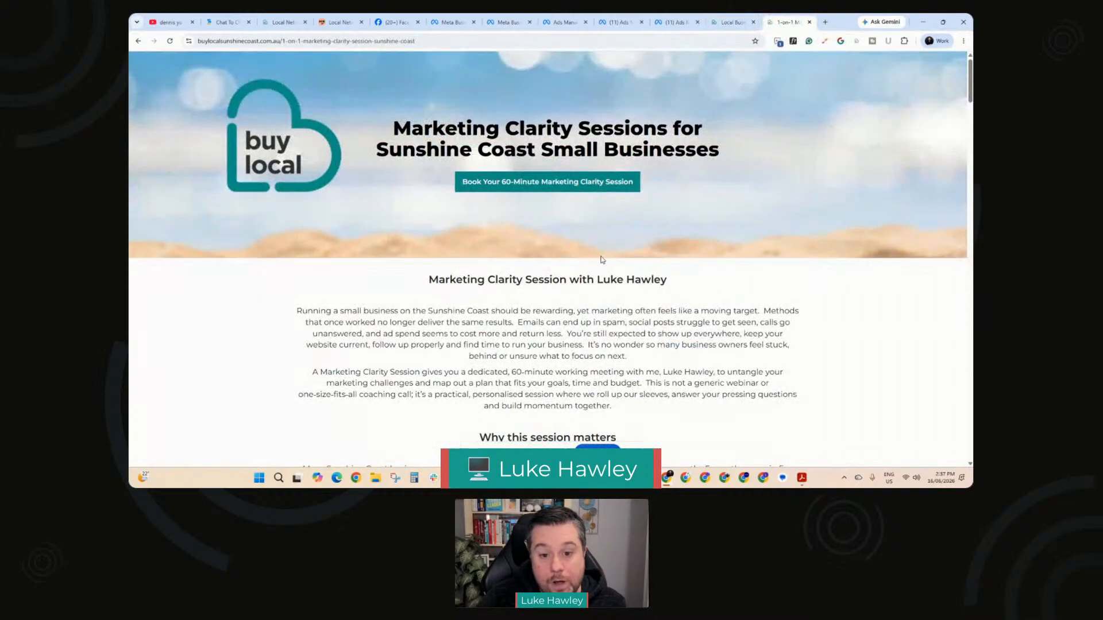